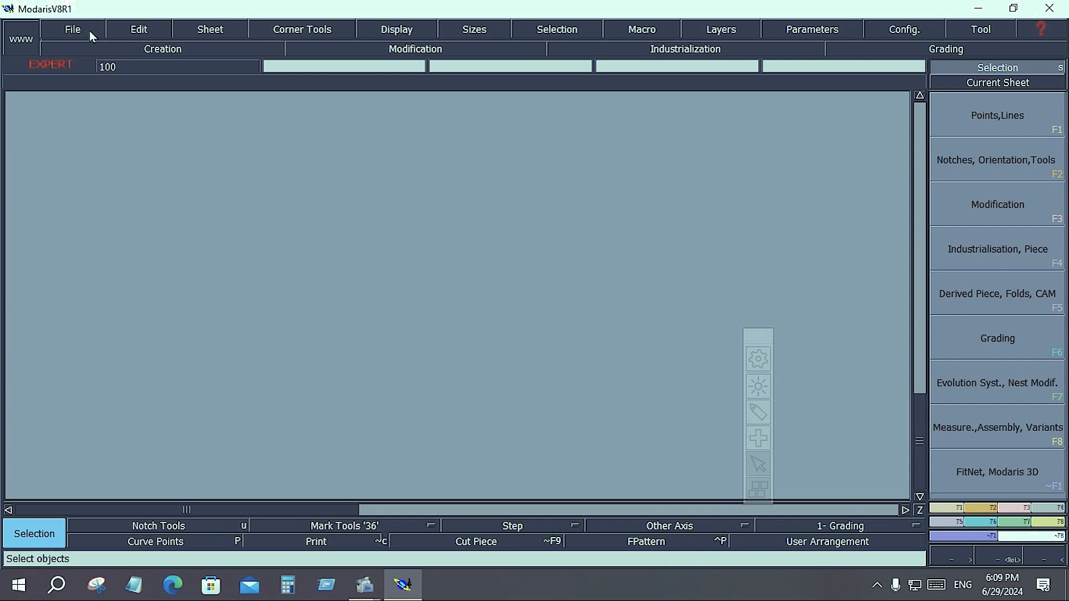
Step: Display the Industrialisation, Piece tool group and collapse its Industrialisation section
{"action": "left_click", "coordinate": [1042, 509]}
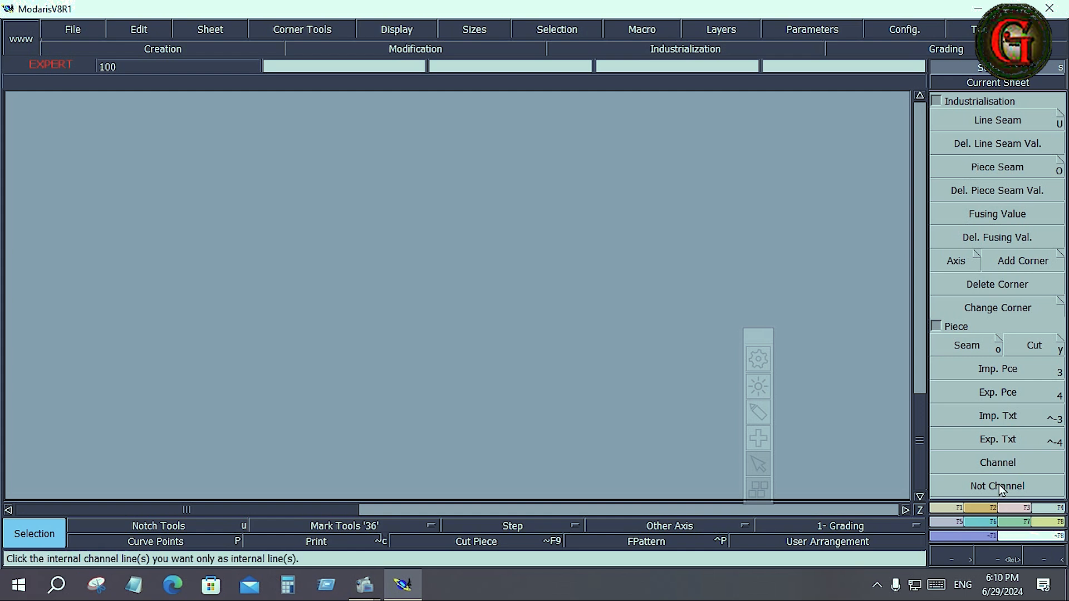
{"action": "left_click", "coordinate": [937, 100]}
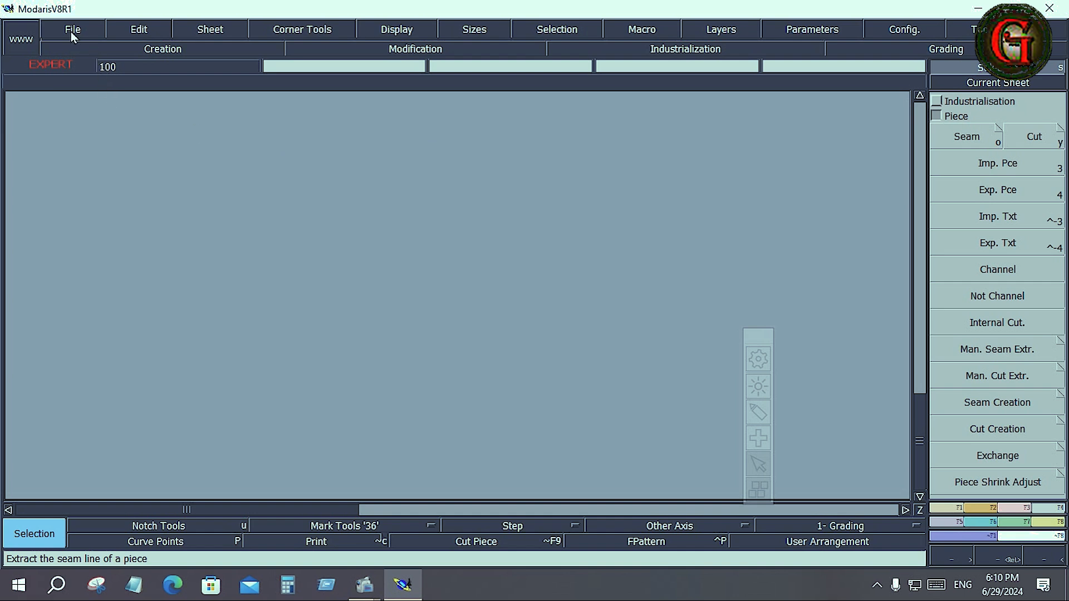
Step: Open the GTS1 model file from the BTS1 folder
{"action": "left_click", "coordinate": [71, 30]}
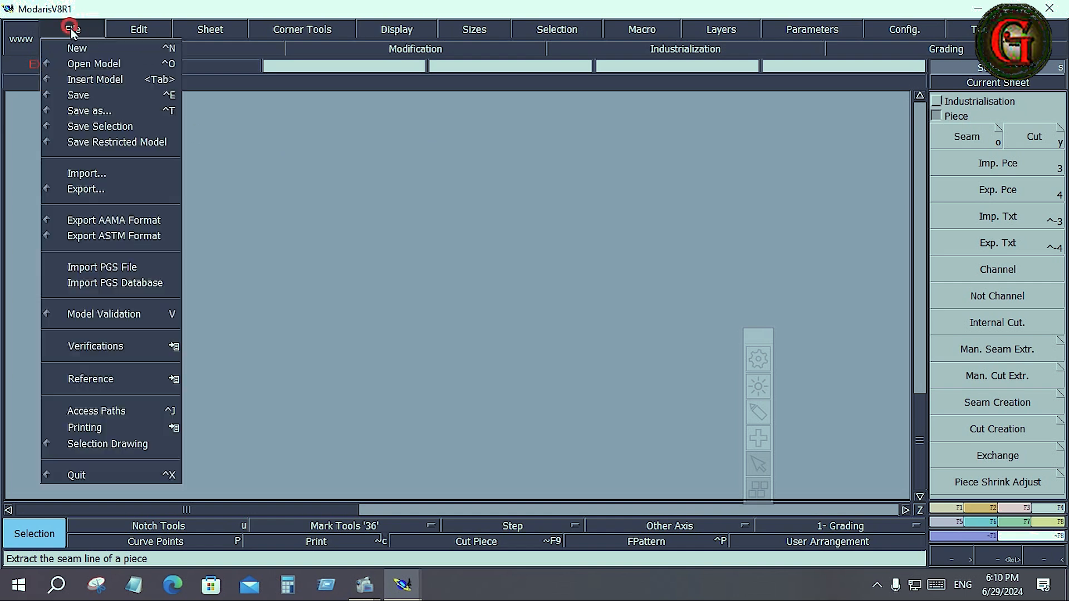
{"action": "left_click", "coordinate": [89, 60]}
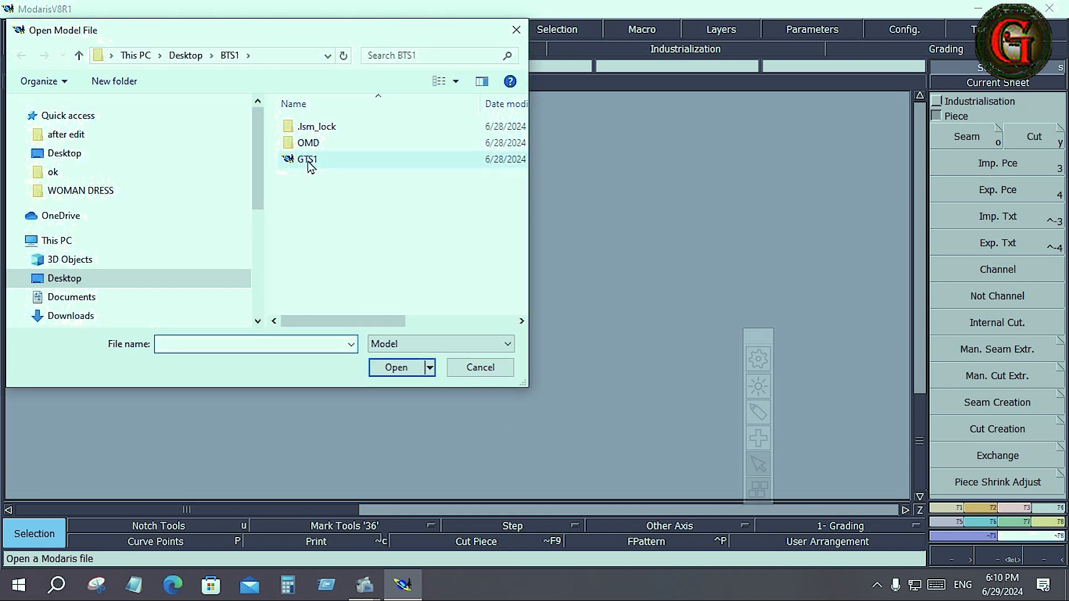
{"action": "double_click", "coordinate": [308, 162]}
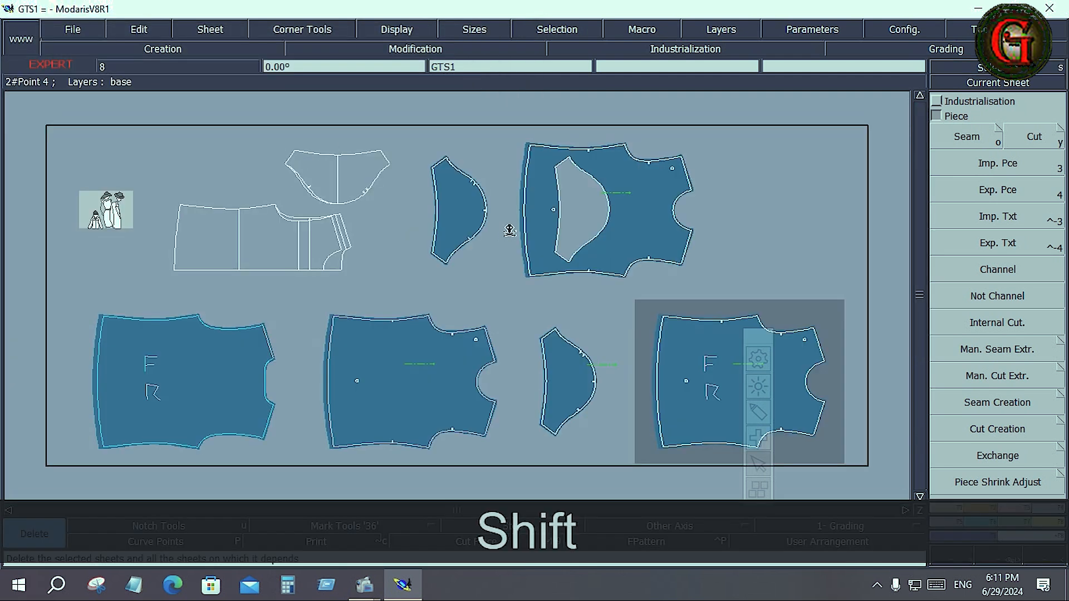
Step: Delete the upper-row combined body-and-sleeve sheet, the sleeve sheet beside it and the last F/R body sheet, and rearrange the remaining sheets
{"action": "left_click", "coordinate": [551, 214]}
{"action": "left_click", "coordinate": [454, 226]}
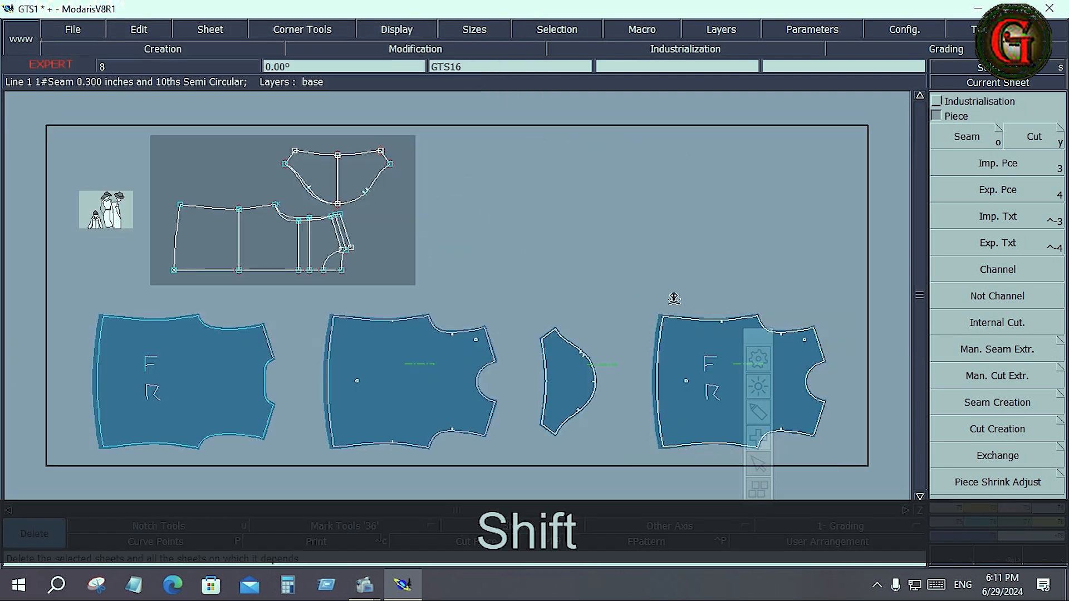
{"action": "left_click", "coordinate": [729, 374]}
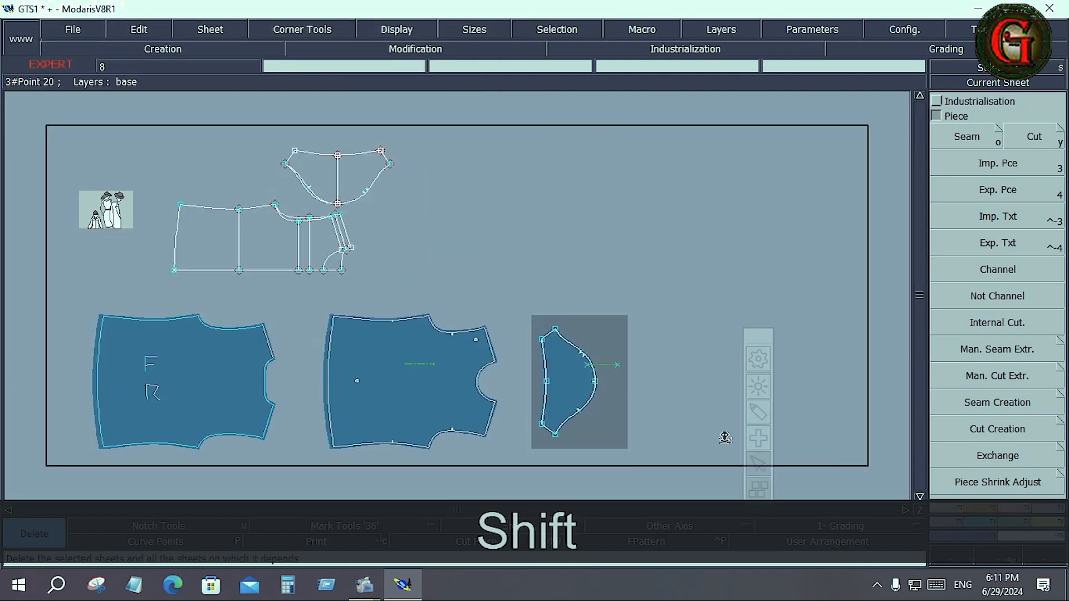
{"action": "key", "text": "j"}
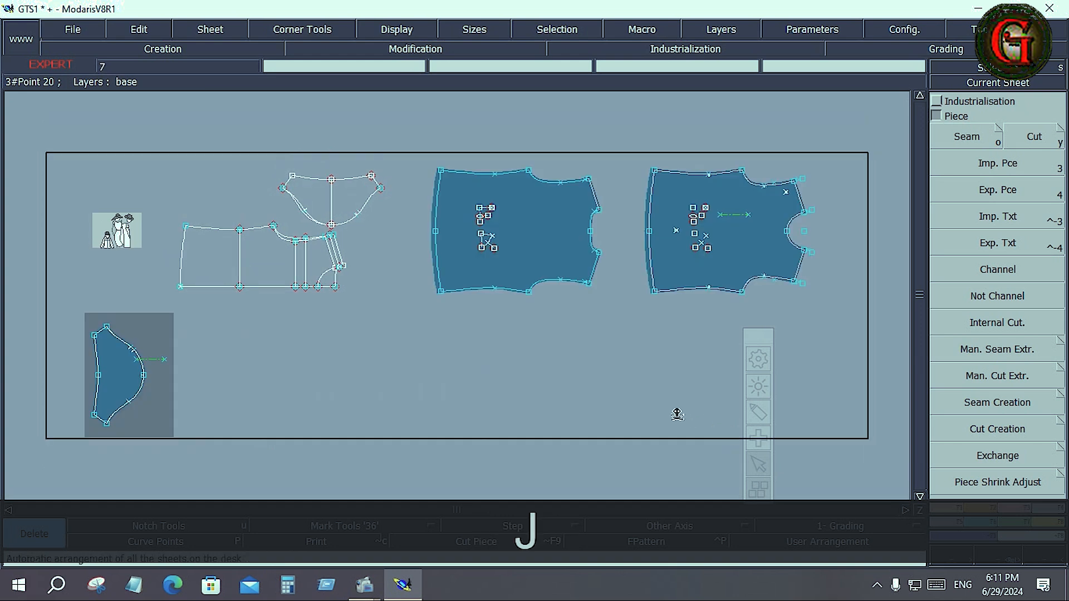
Step: Confirm the BTS1 folder as the access path for all directories and save the GTS1 model
{"action": "key", "text": "ctrl+j"}
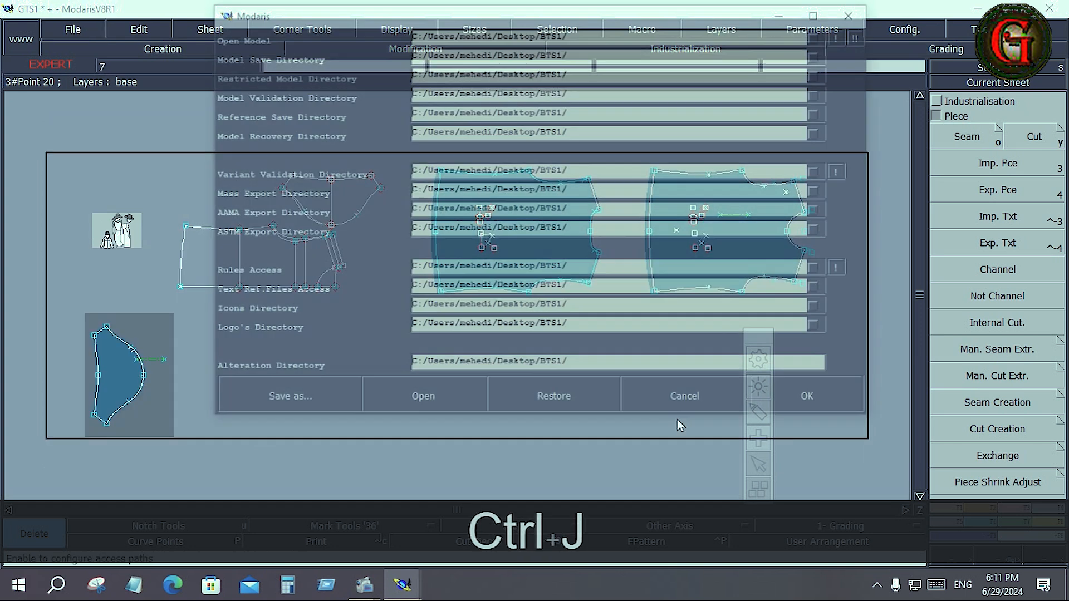
{"action": "left_click", "coordinate": [832, 400]}
{"action": "left_click", "coordinate": [71, 29]}
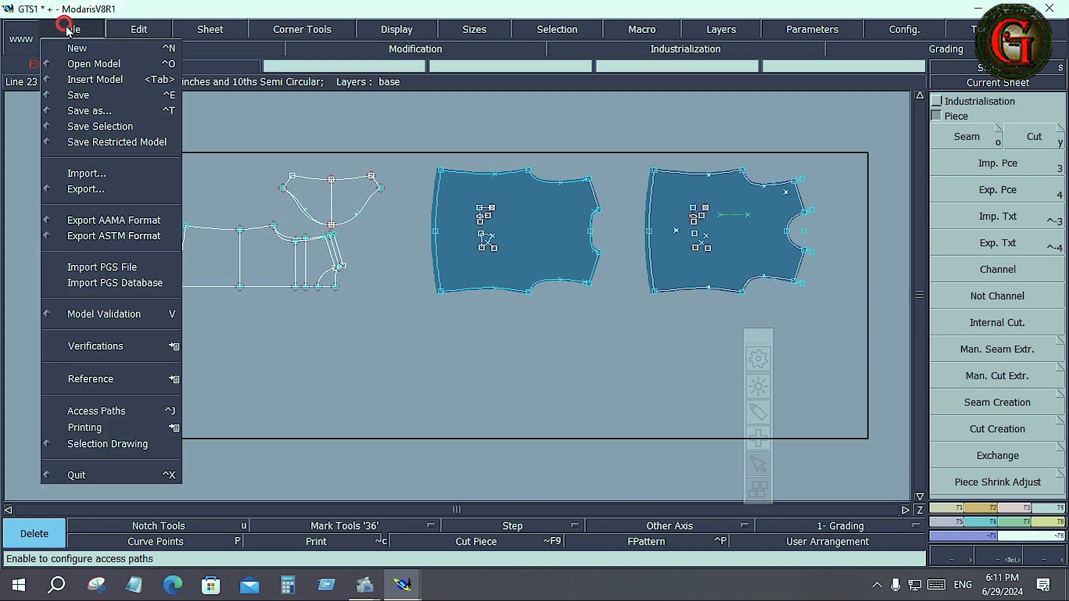
{"action": "left_click", "coordinate": [83, 91]}
{"action": "left_click", "coordinate": [437, 384]}
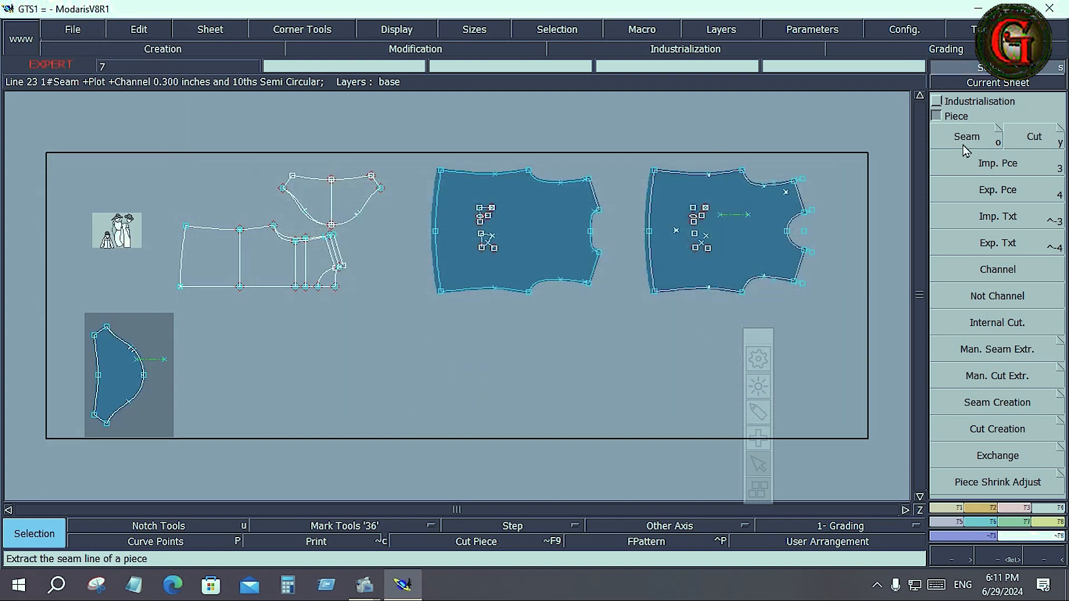
{"action": "left_click", "coordinate": [759, 410]}
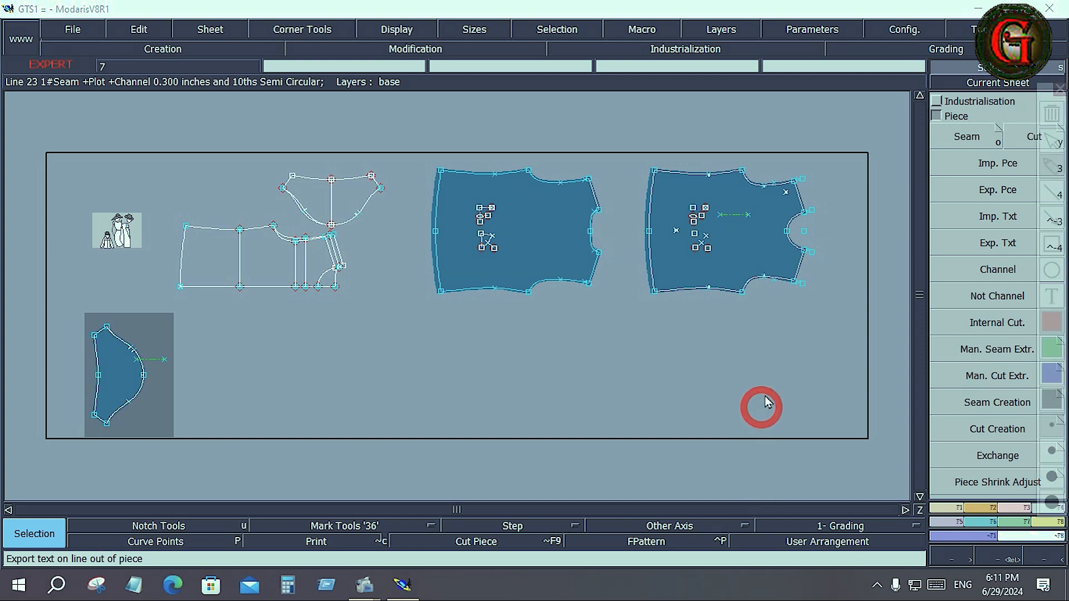
{"action": "mouse_move", "coordinate": [944, 136]}
{"action": "left_mouse_down"}
{"action": "mouse_move", "coordinate": [994, 132]}
{"action": "mouse_move", "coordinate": [1002, 148]}
{"action": "mouse_move", "coordinate": [948, 140]}
{"action": "left_mouse_up"}
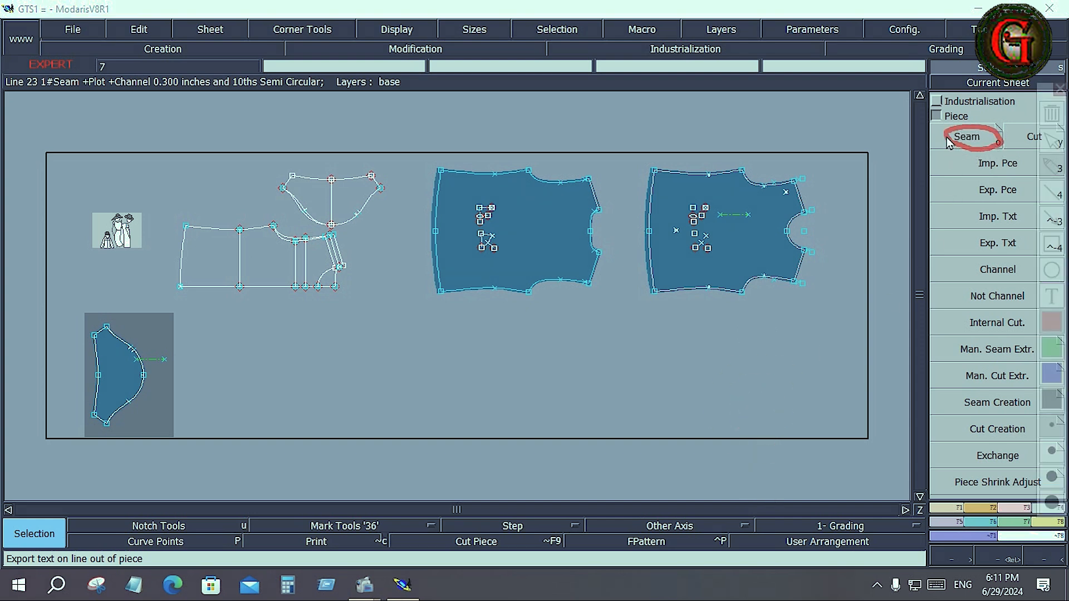
{"action": "mouse_move", "coordinate": [1017, 128]}
{"action": "left_mouse_down"}
{"action": "mouse_move", "coordinate": [1063, 137]}
{"action": "mouse_move", "coordinate": [1054, 160]}
{"action": "mouse_move", "coordinate": [1028, 162]}
{"action": "mouse_move", "coordinate": [1017, 135]}
{"action": "mouse_move", "coordinate": [1028, 132]}
{"action": "left_mouse_up"}
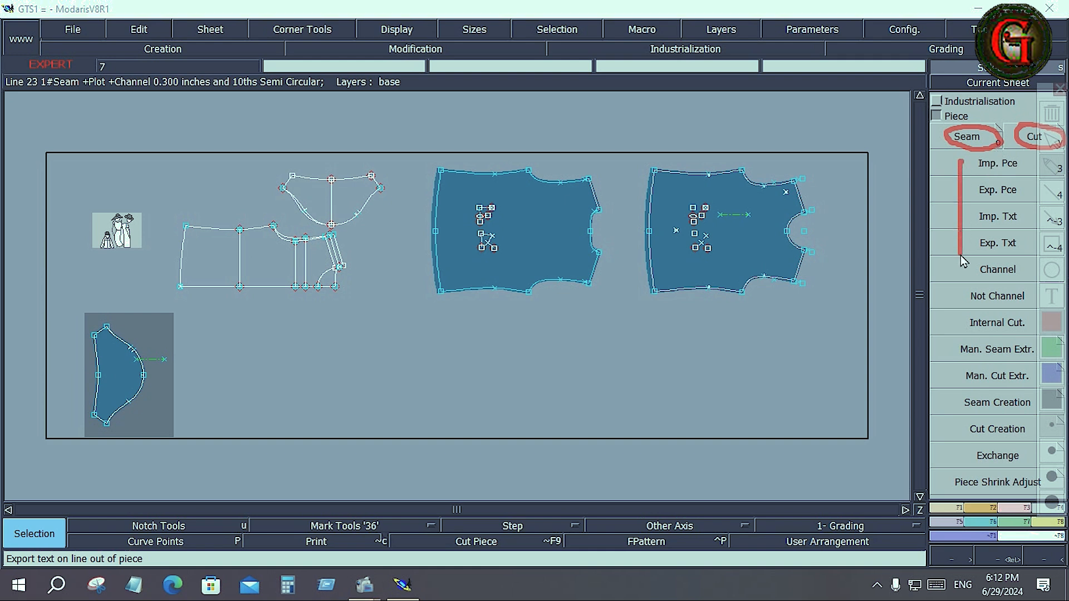
{"action": "mouse_move", "coordinate": [961, 255]}
{"action": "left_mouse_down"}
{"action": "mouse_move", "coordinate": [1029, 253]}
{"action": "mouse_move", "coordinate": [1035, 189]}
{"action": "mouse_move", "coordinate": [1031, 162]}
{"action": "mouse_move", "coordinate": [964, 159]}
{"action": "left_mouse_up"}
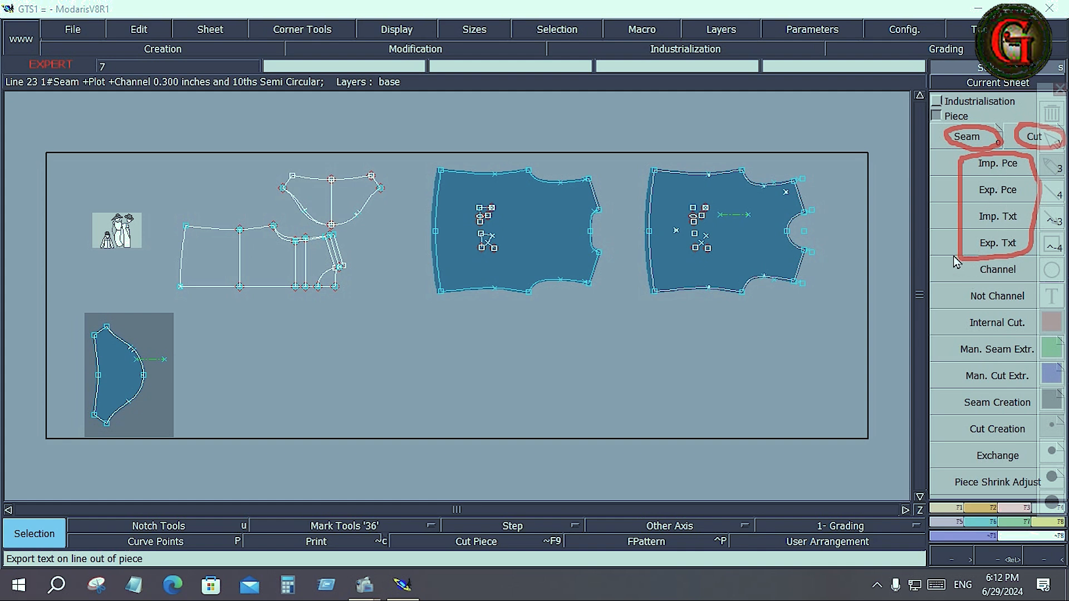
{"action": "mouse_move", "coordinate": [954, 256]}
{"action": "left_mouse_down"}
{"action": "mouse_move", "coordinate": [962, 298]}
{"action": "mouse_move", "coordinate": [980, 302]}
{"action": "left_mouse_up"}
{"action": "left_click_drag", "start_coordinate": [1036, 273], "coordinate": [956, 266]}
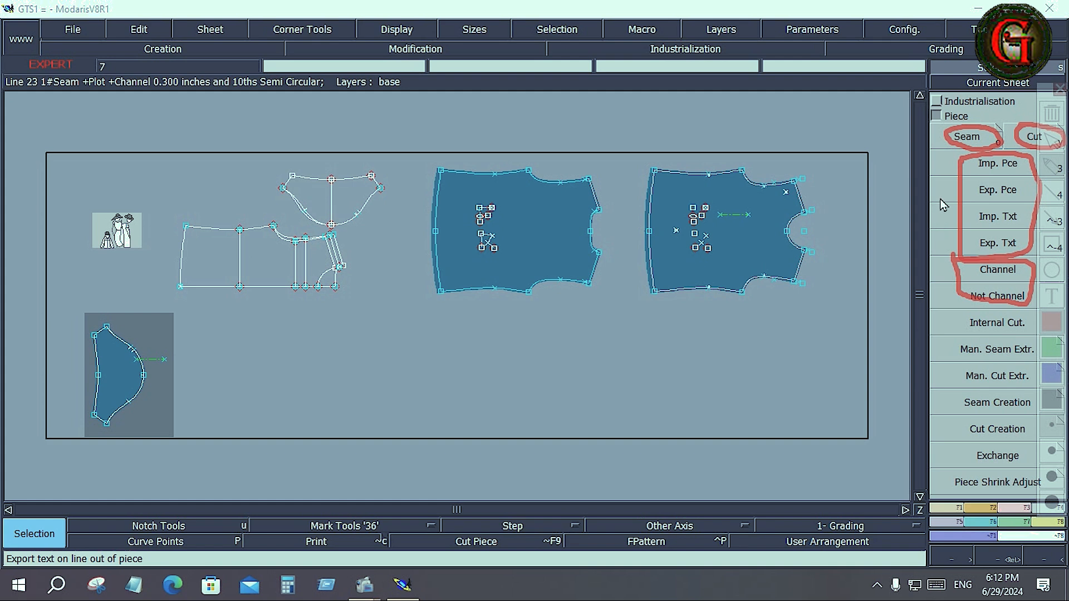
{"action": "key", "text": "Escape"}
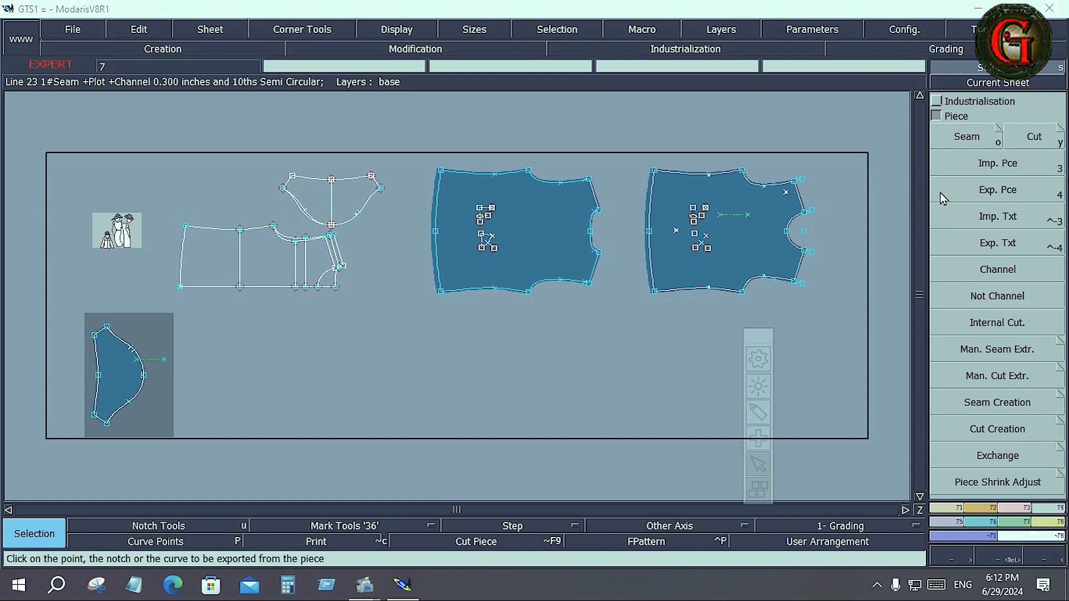
Step: Make the base pattern sheet GTS1 current and recentre the view on it
{"action": "left_click", "coordinate": [958, 269]}
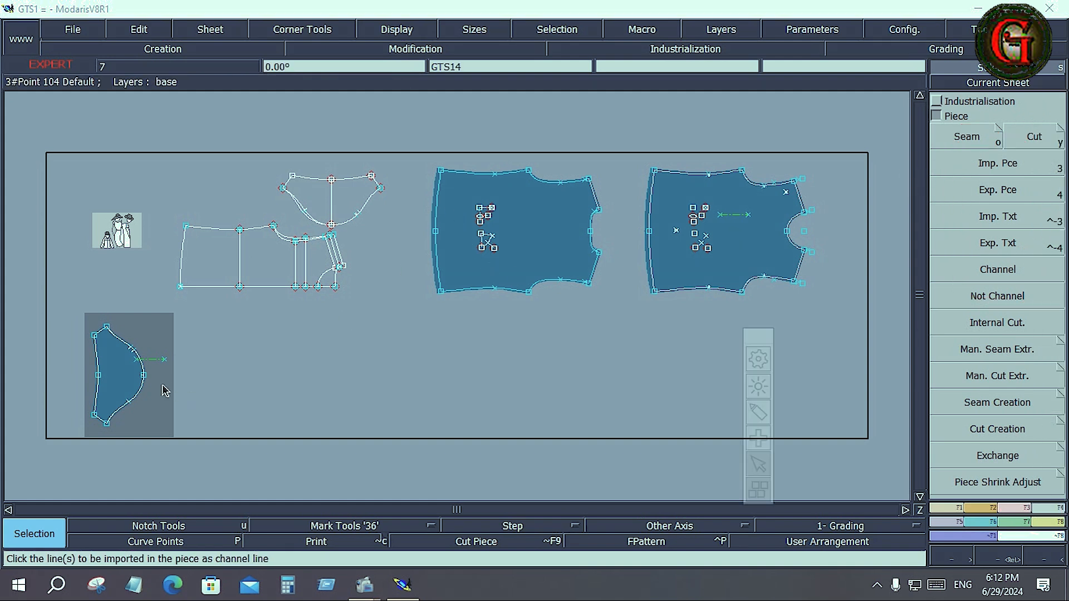
{"action": "left_click", "coordinate": [118, 388]}
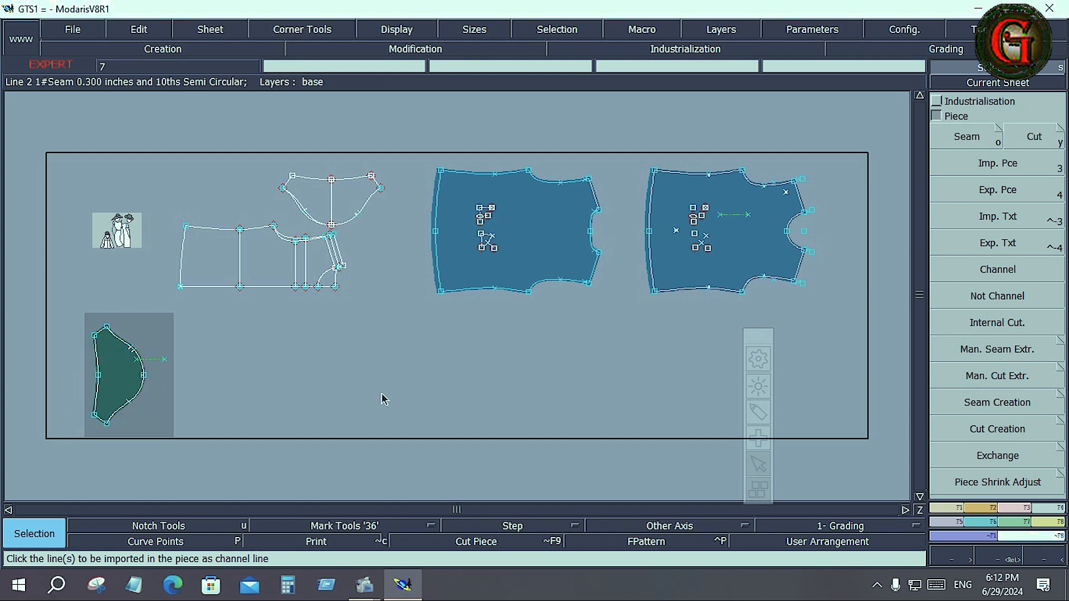
{"action": "left_click", "coordinate": [299, 273]}
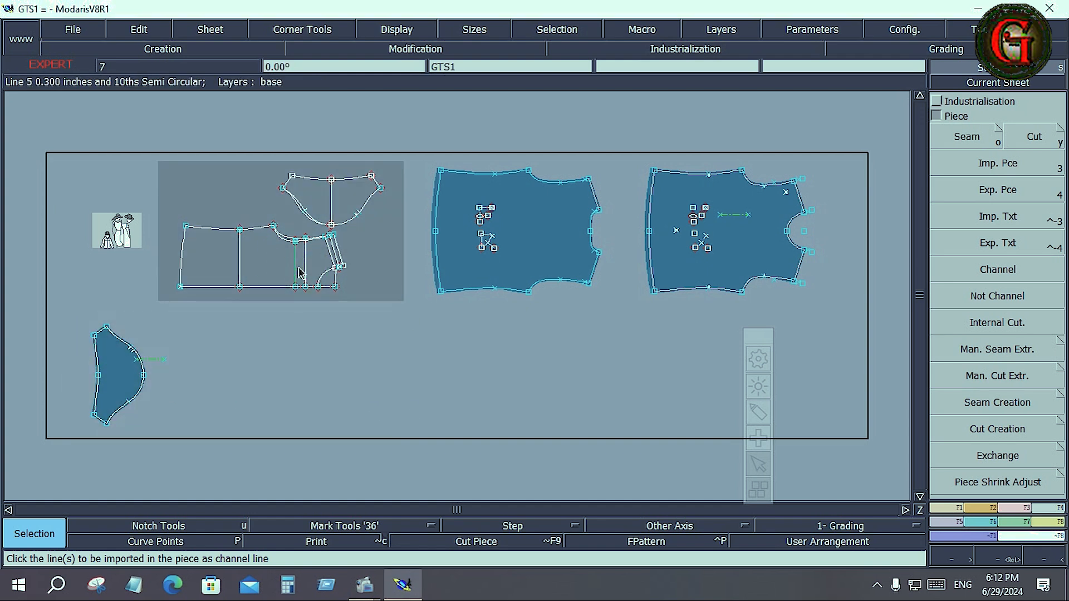
{"action": "key", "text": "Home"}
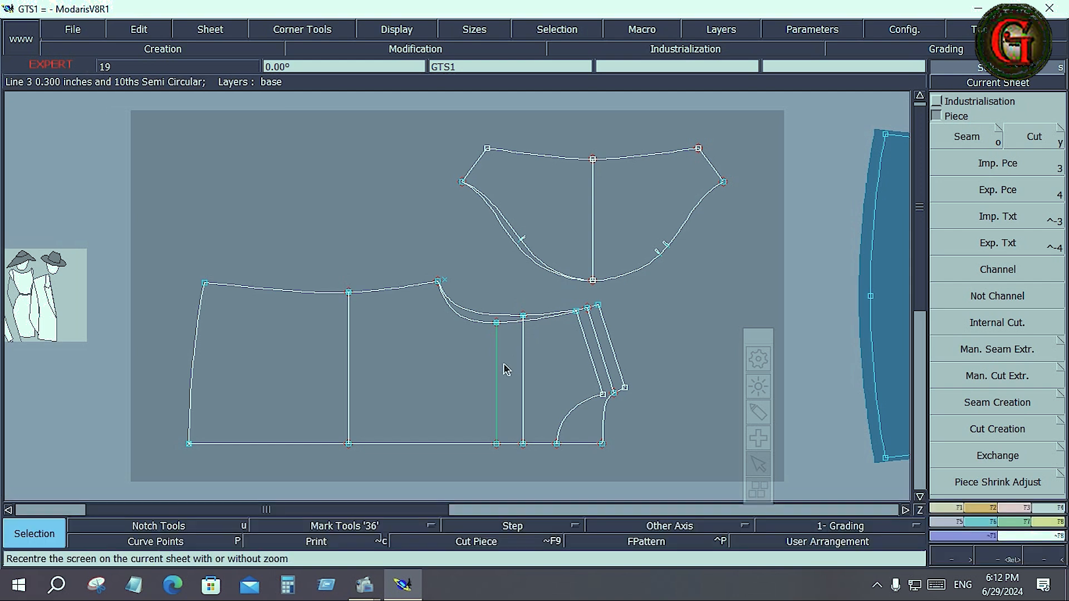
{"action": "left_click", "coordinate": [653, 316]}
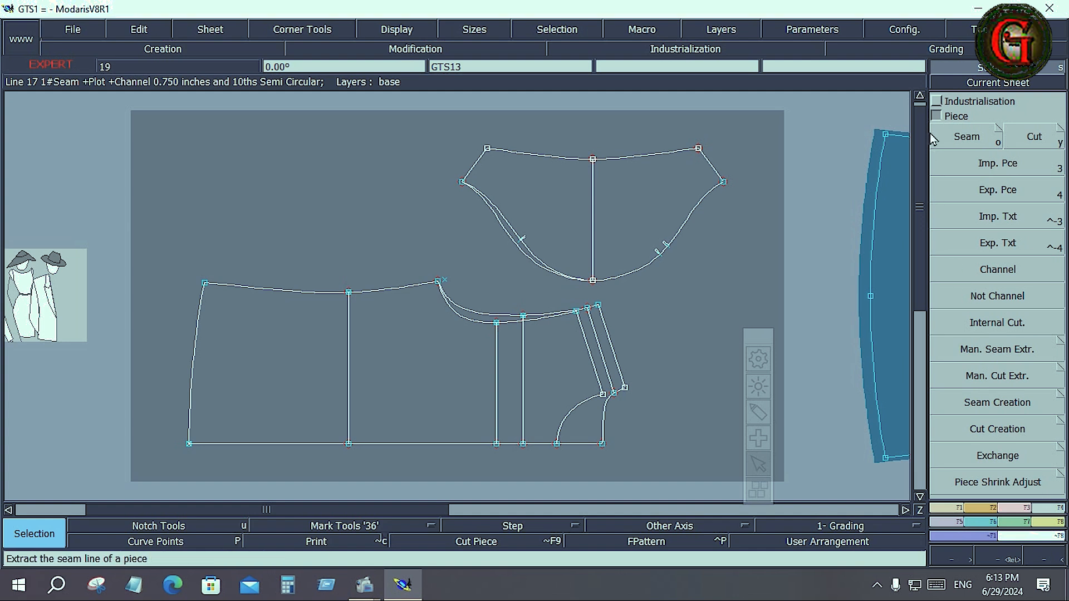
Step: Extract the half-body outline from the base pattern as a Seam piece, sweeping across all its sections without internal lines
{"action": "left_click", "coordinate": [963, 137]}
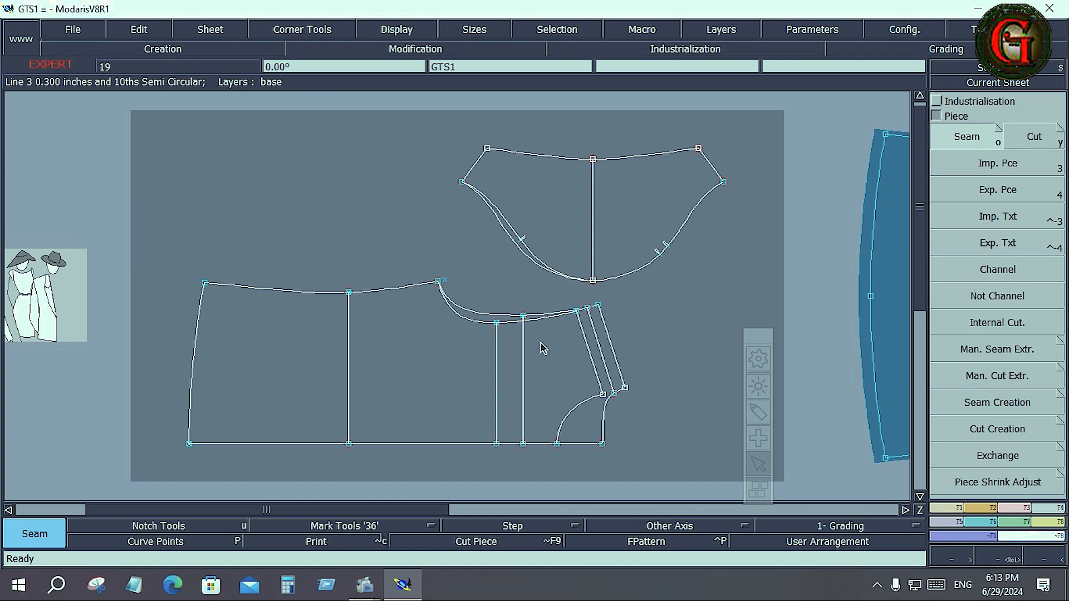
{"action": "left_click", "coordinate": [544, 371]}
{"action": "key", "text": "F6"}
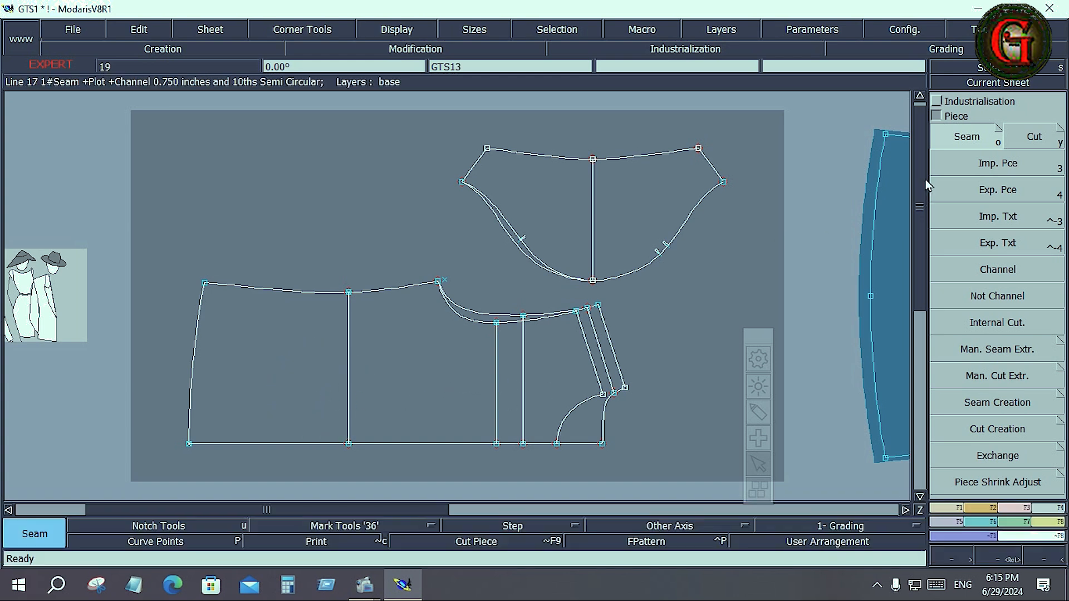
{"action": "left_click", "coordinate": [973, 138]}
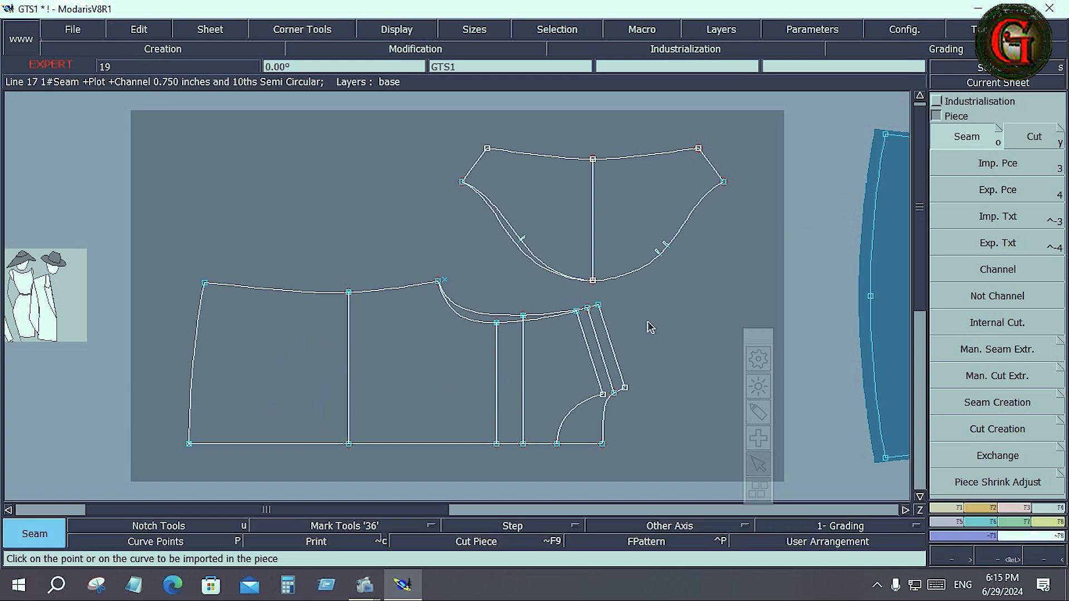
{"action": "left_click", "coordinate": [570, 380]}
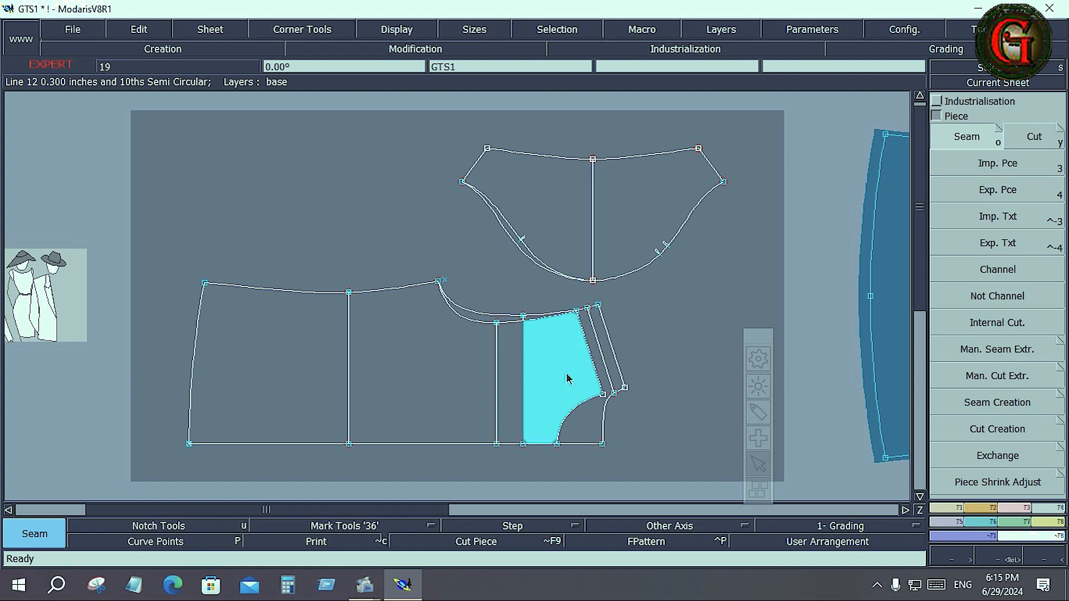
{"action": "mouse_move", "coordinate": [540, 382]}
{"action": "left_mouse_down"}
{"action": "mouse_move", "coordinate": [361, 363]}
{"action": "mouse_move", "coordinate": [315, 327]}
{"action": "mouse_move", "coordinate": [234, 324]}
{"action": "mouse_move", "coordinate": [205, 288]}
{"action": "mouse_move", "coordinate": [191, 445]}
{"action": "mouse_move", "coordinate": [214, 322]}
{"action": "mouse_move", "coordinate": [206, 288]}
{"action": "mouse_move", "coordinate": [282, 363]}
{"action": "mouse_move", "coordinate": [420, 382]}
{"action": "mouse_move", "coordinate": [278, 388]}
{"action": "mouse_move", "coordinate": [477, 375]}
{"action": "mouse_move", "coordinate": [297, 391]}
{"action": "left_mouse_up"}
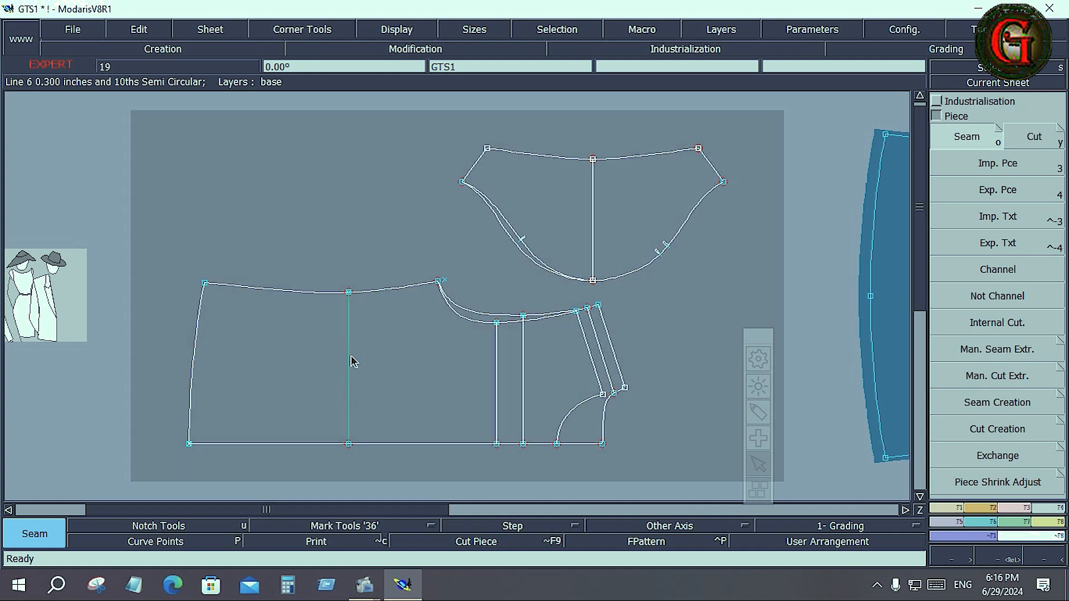
Step: Extract the half-body as a Seam piece including the three vertical construction lines, and rearrange all the sheets
{"action": "left_click", "coordinate": [497, 383], "text": "shift"}
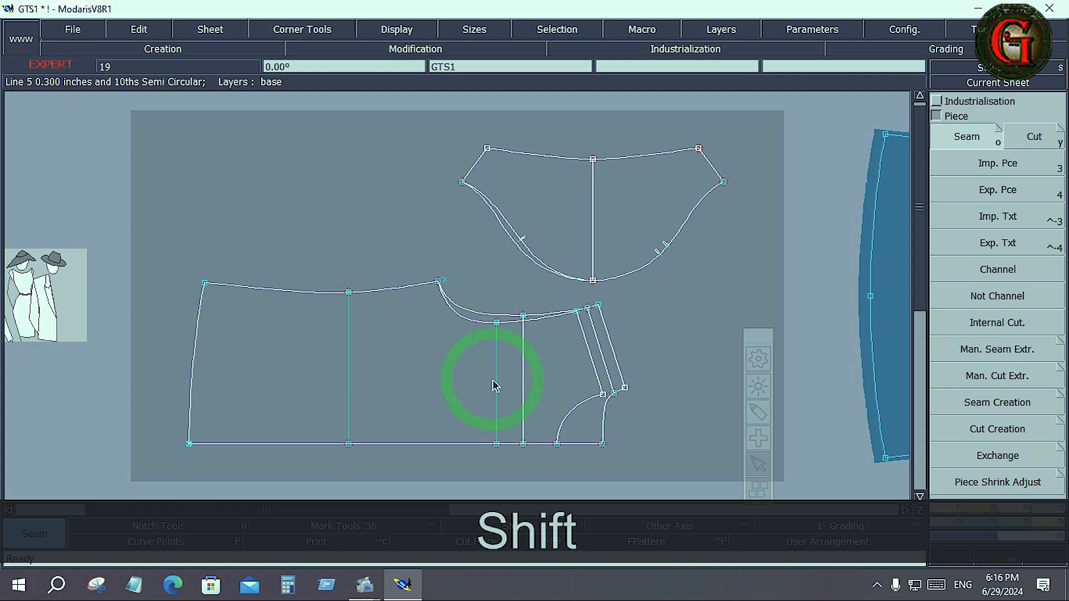
{"action": "left_click", "coordinate": [523, 391], "text": "shift"}
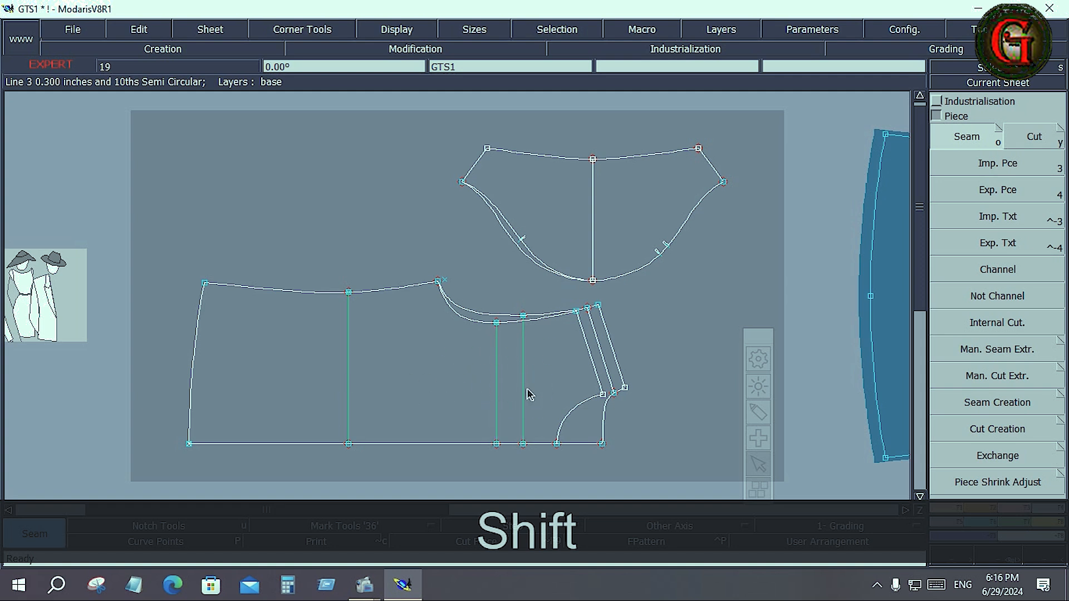
{"action": "left_click", "coordinate": [544, 375], "text": "shift"}
{"action": "left_click", "coordinate": [373, 400], "text": "shift"}
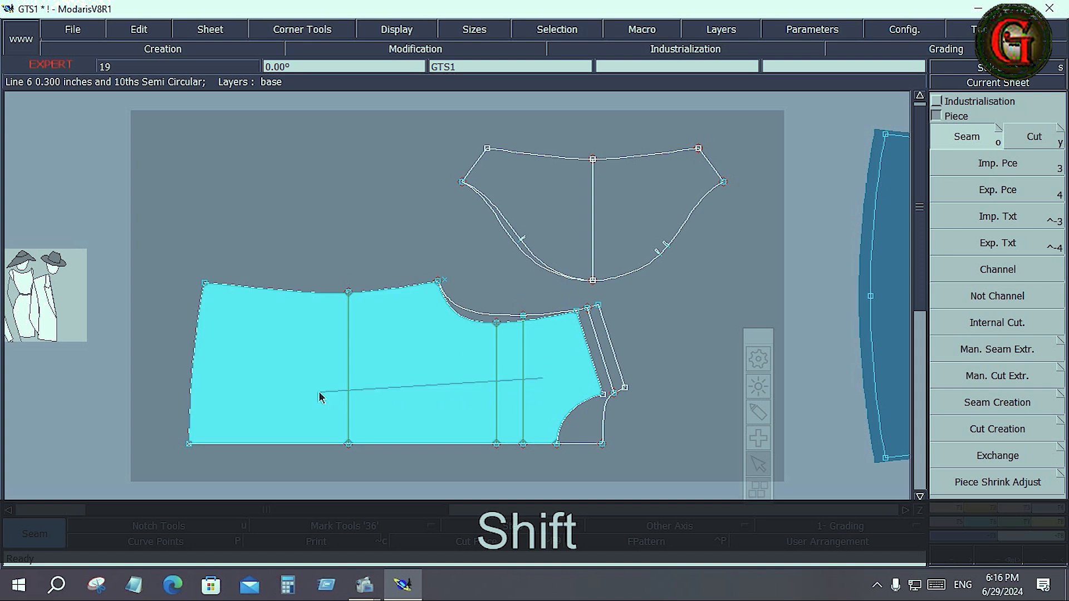
{"action": "left_click", "coordinate": [573, 381]}
{"action": "key", "text": "j"}
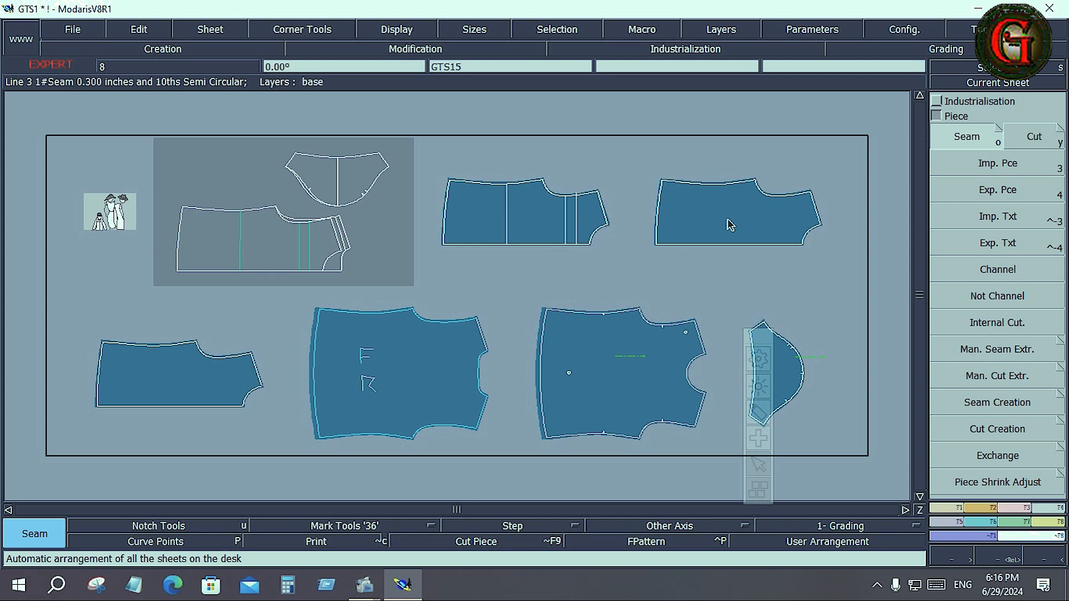
Step: Deselect the construction lines and delete the two extracted half-body pieces that have no internal lines
{"action": "key", "text": "shift+z"}
{"action": "key", "text": "shift+z"}
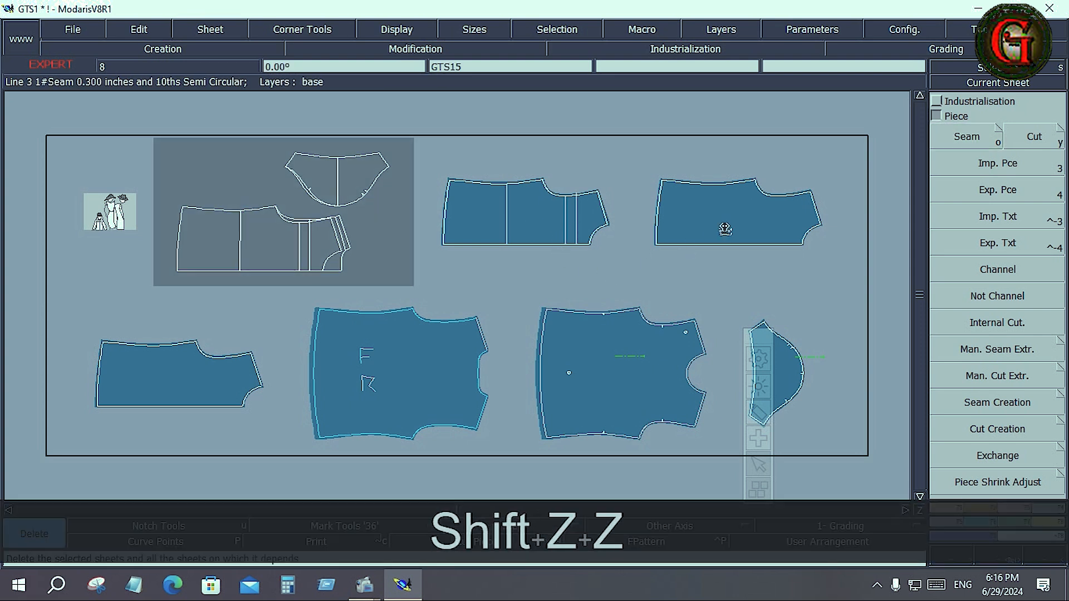
{"action": "left_click", "coordinate": [725, 229]}
{"action": "left_click", "coordinate": [182, 383]}
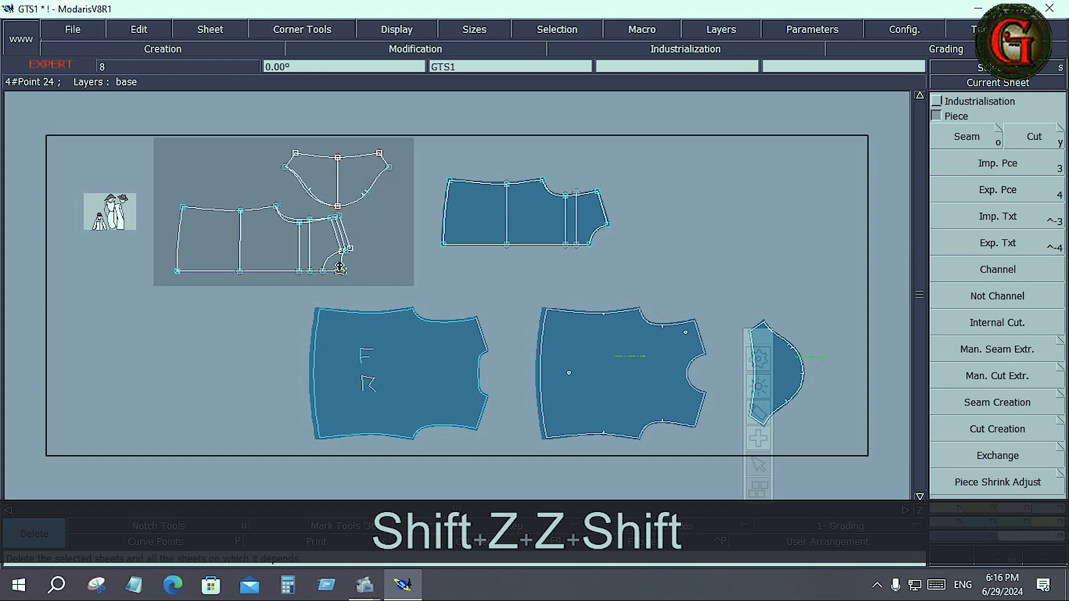
Step: Extract the back half-body with the shallow neckline from the base pattern as a Seam piece, including its three vertical construction lines
{"action": "key", "text": "Home"}
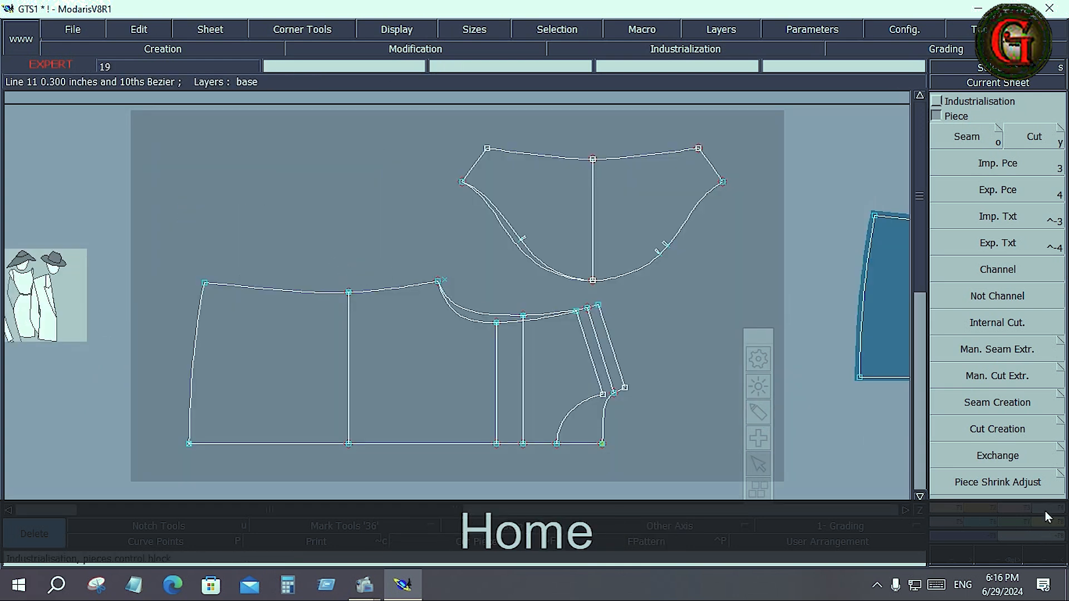
{"action": "left_click", "coordinate": [967, 136]}
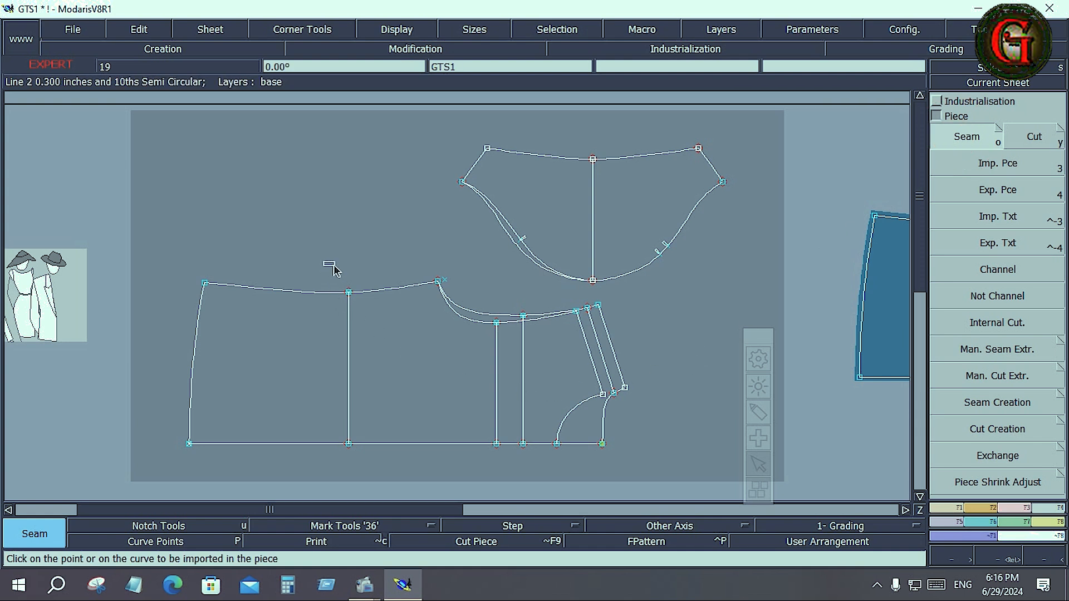
{"action": "left_click_drag", "start_coordinate": [322, 260], "coordinate": [532, 467]}
{"action": "left_click", "coordinate": [579, 435]}
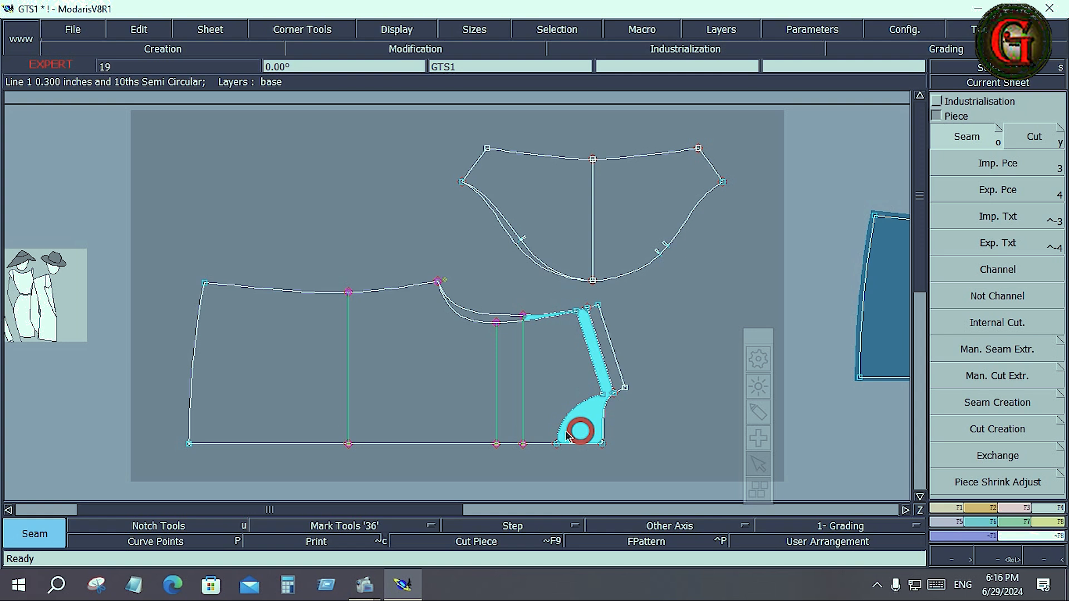
{"action": "left_click", "coordinate": [596, 368]}
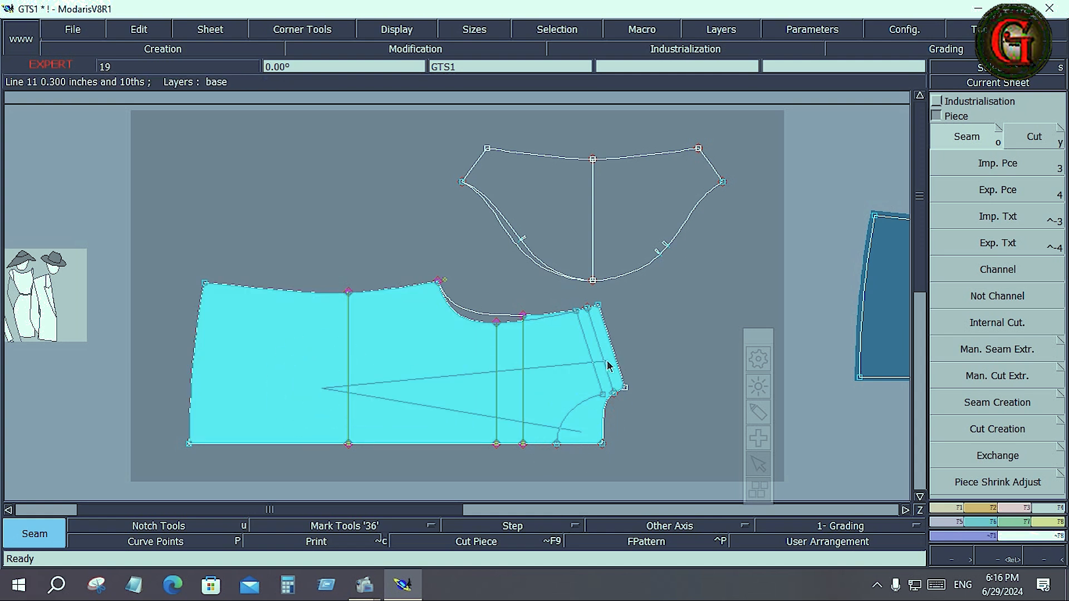
{"action": "left_click", "coordinate": [482, 324]}
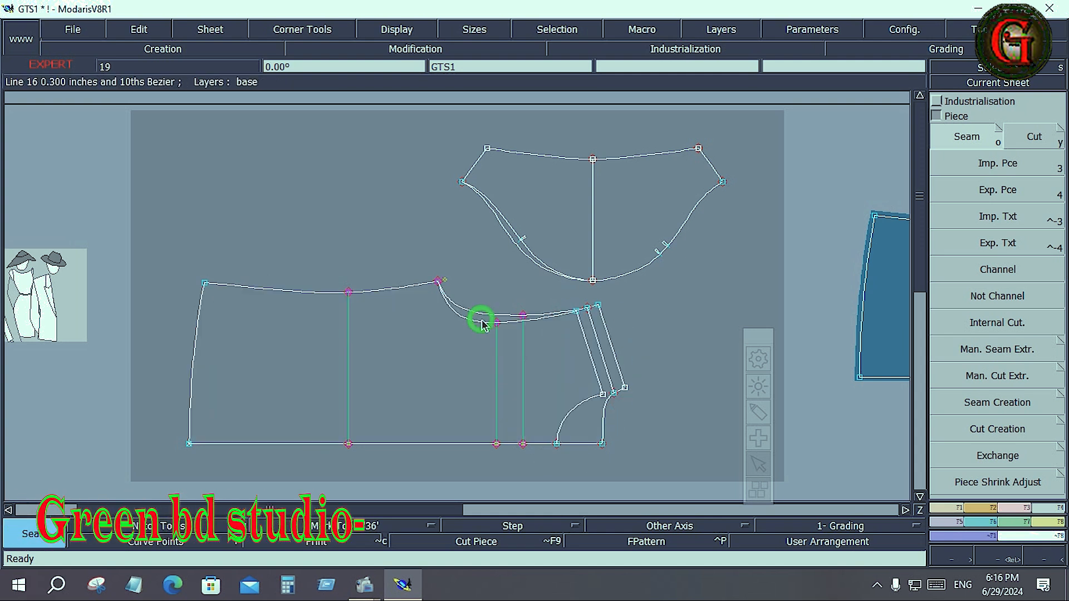
Step: Extract the sleeve from the base pattern as a Seam piece without its centre line, and rearrange all the sheets
{"action": "left_click", "coordinate": [521, 239]}
{"action": "left_click", "coordinate": [623, 226]}
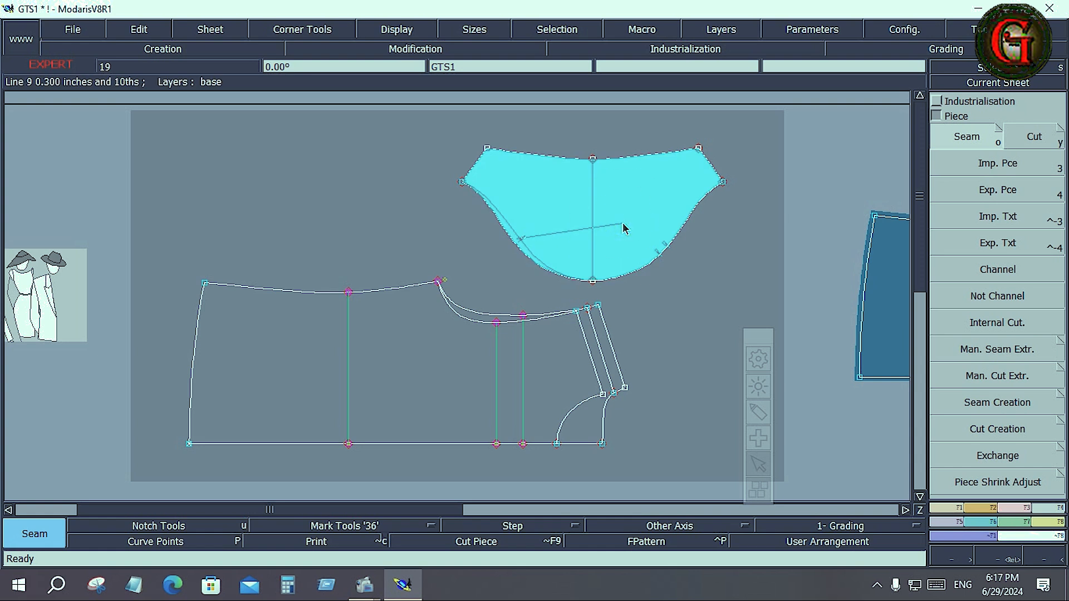
{"action": "left_click", "coordinate": [622, 223]}
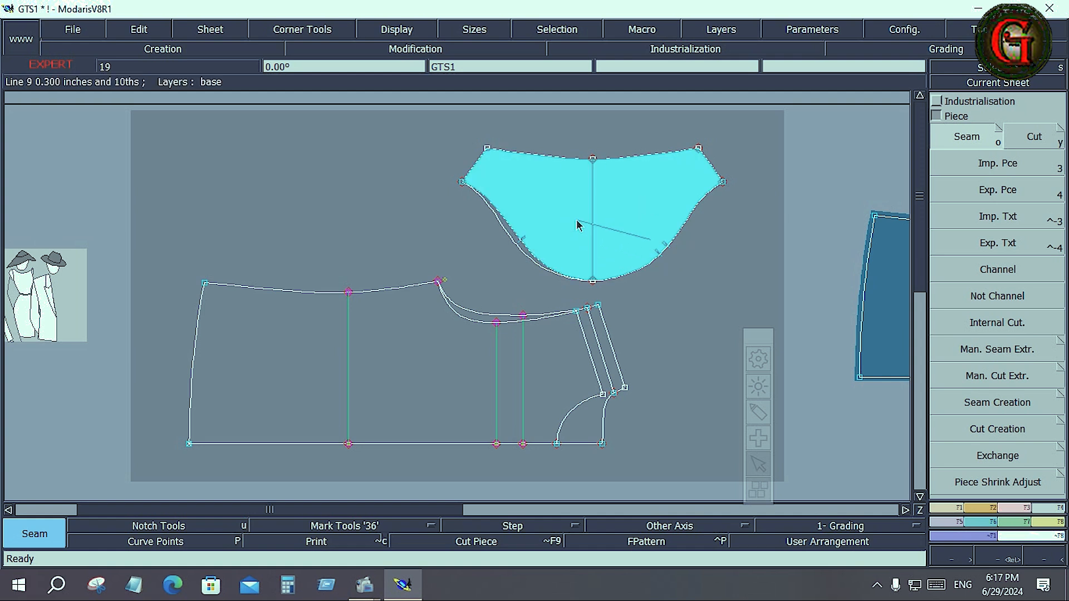
{"action": "left_click", "coordinate": [577, 221]}
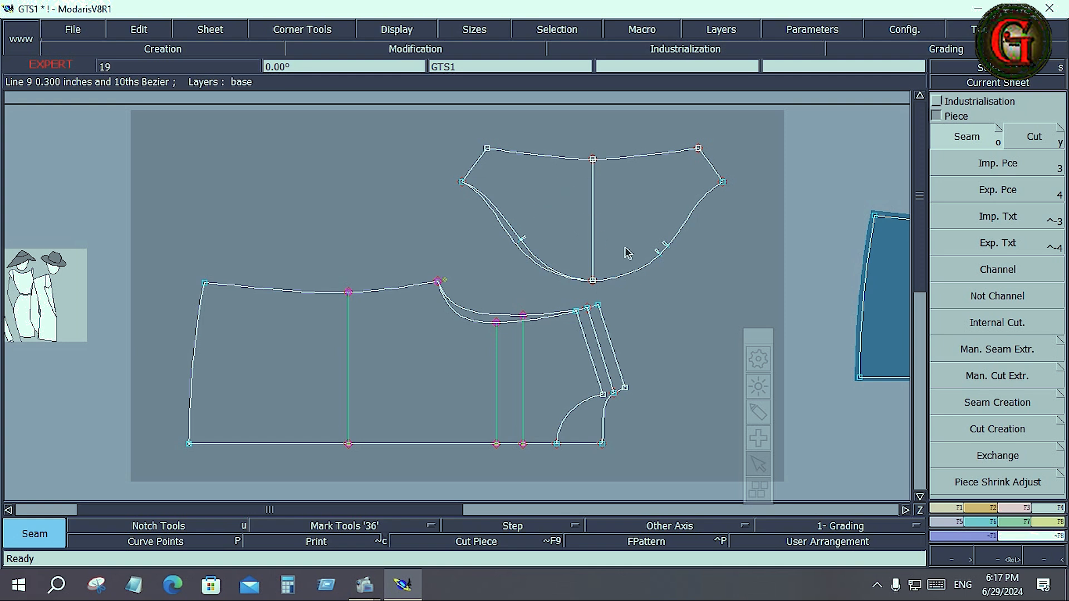
{"action": "key", "text": "j"}
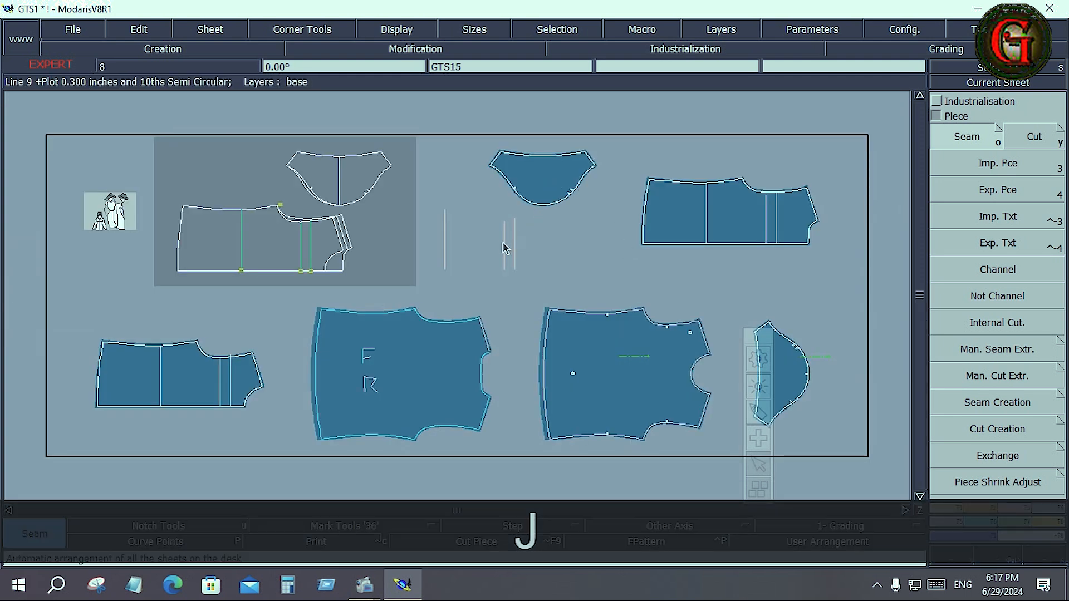
Step: Delete the three stray construction lines from the extracted sleeve's sheet and rotate the sheet by 90°
{"action": "left_click_drag", "start_coordinate": [432, 199], "coordinate": [520, 283]}
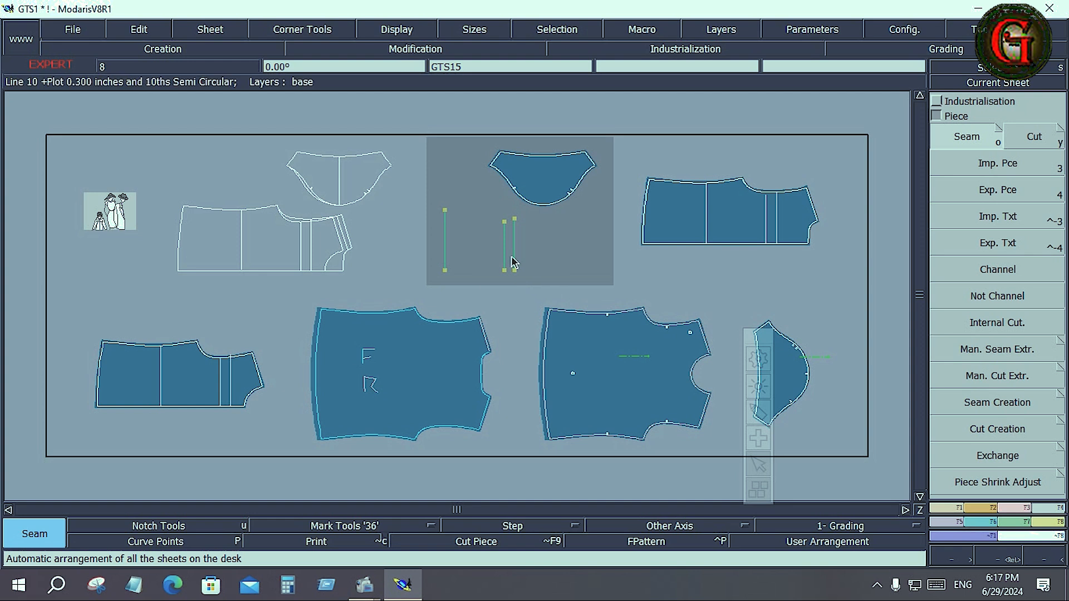
{"action": "key", "text": "Delete"}
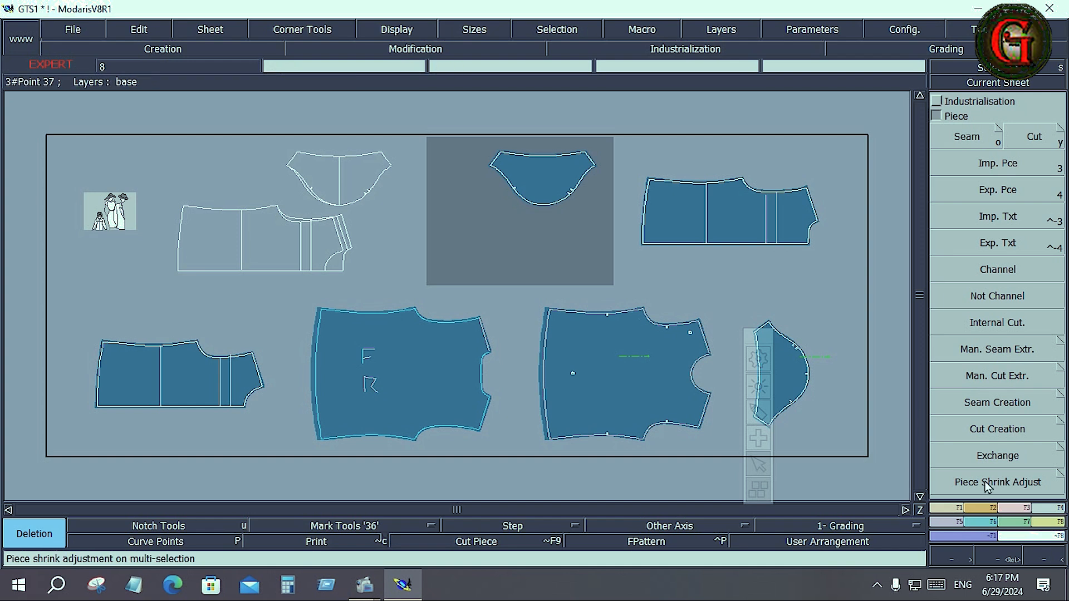
{"action": "left_click", "coordinate": [981, 517]}
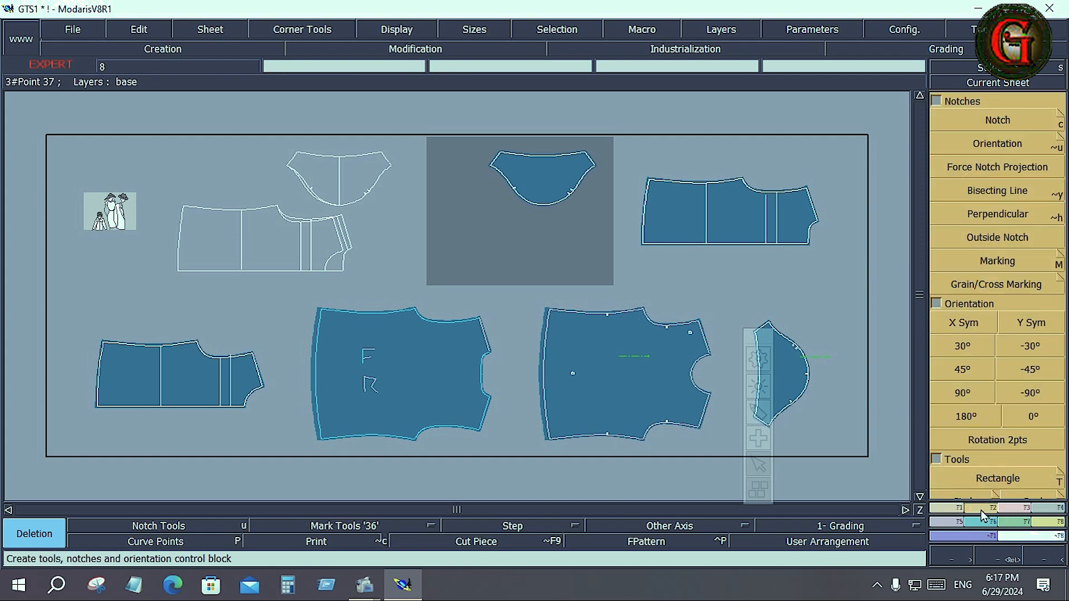
{"action": "left_click", "coordinate": [953, 392]}
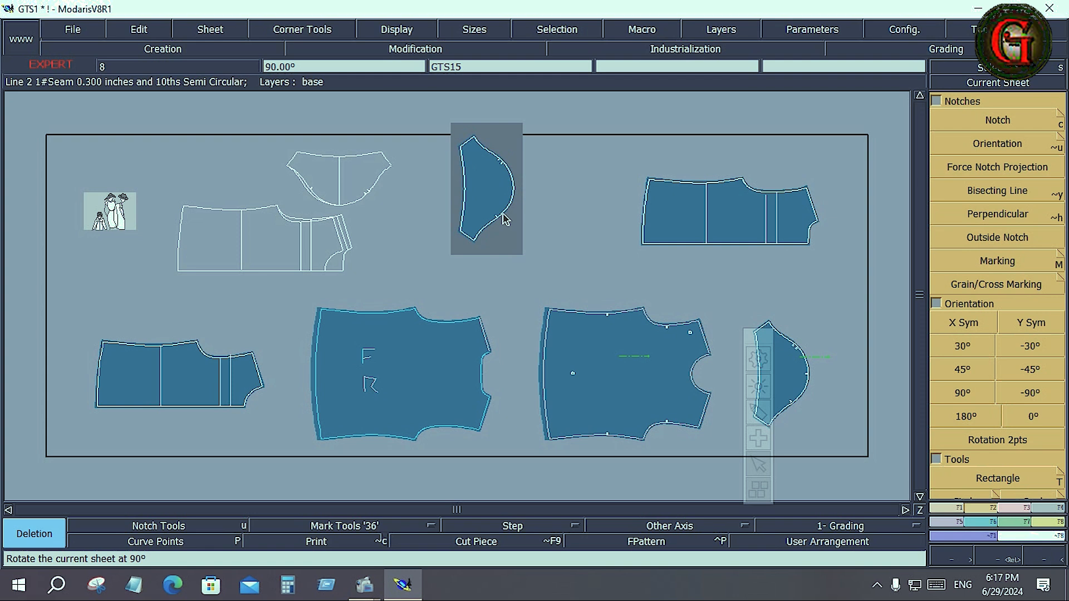
Step: Add a notch at the midpoint of the sleeve piece's cap curve and rearrange all the sheets
{"action": "key", "text": "Home"}
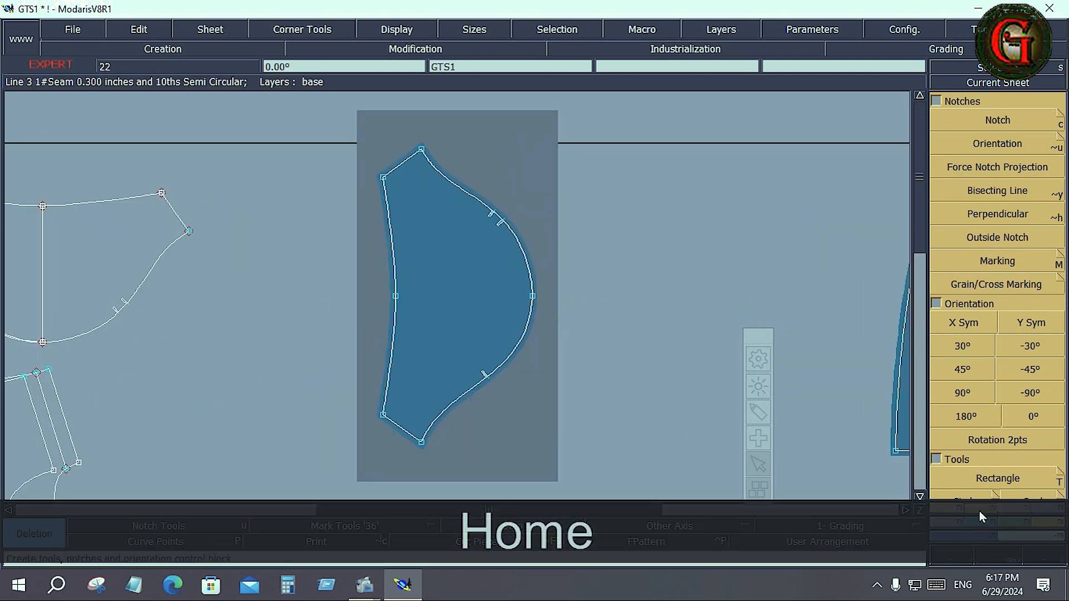
{"action": "left_click", "coordinate": [1013, 121]}
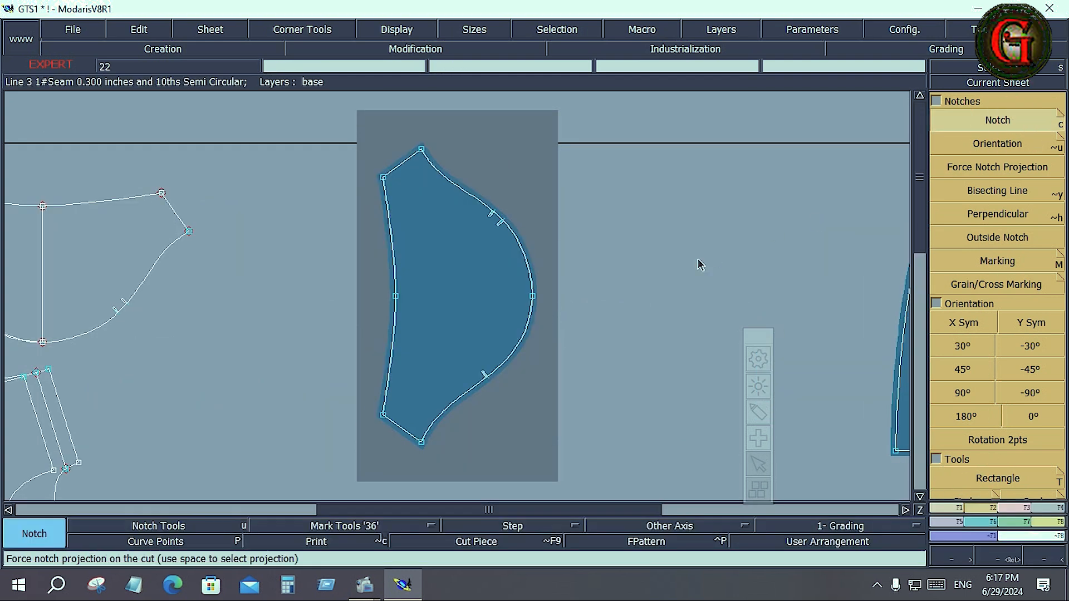
{"action": "left_click", "coordinate": [533, 296]}
{"action": "left_click", "coordinate": [621, 344]}
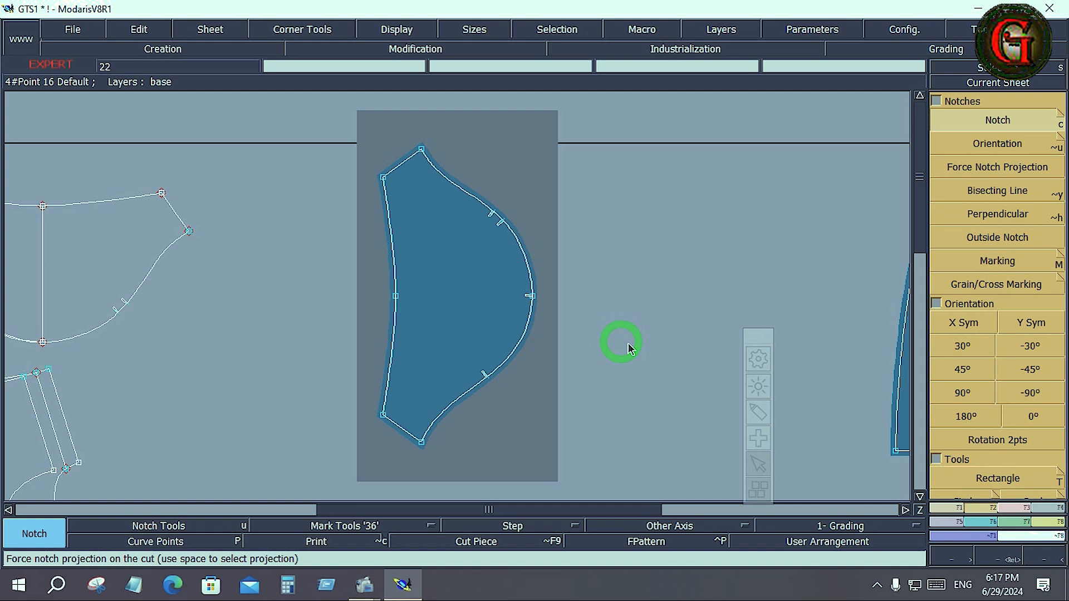
{"action": "key", "text": "j"}
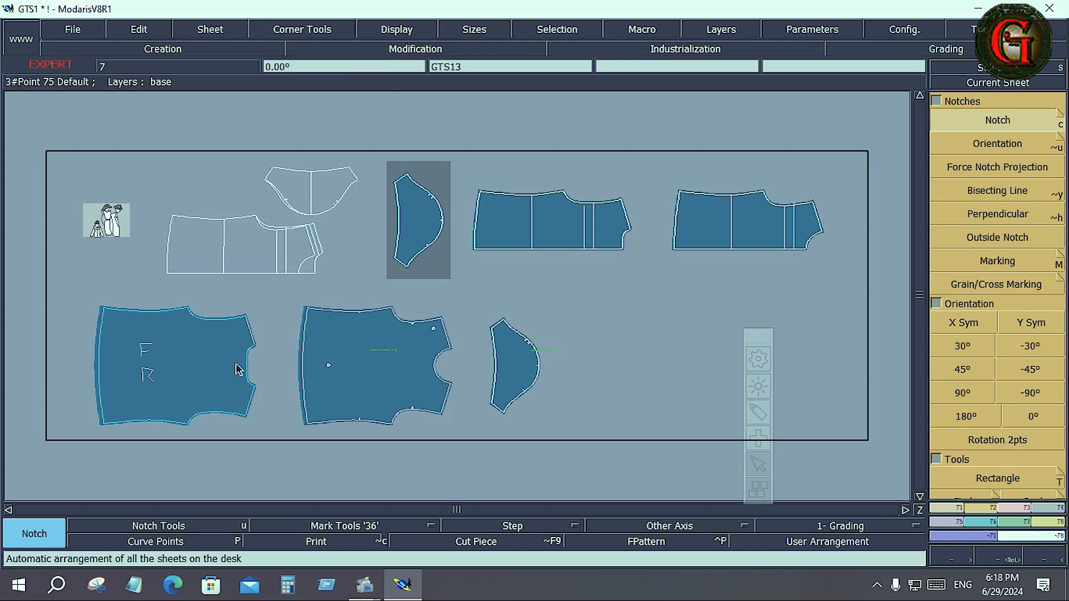
{"action": "left_click_drag", "start_coordinate": [82, 300], "coordinate": [475, 436]}
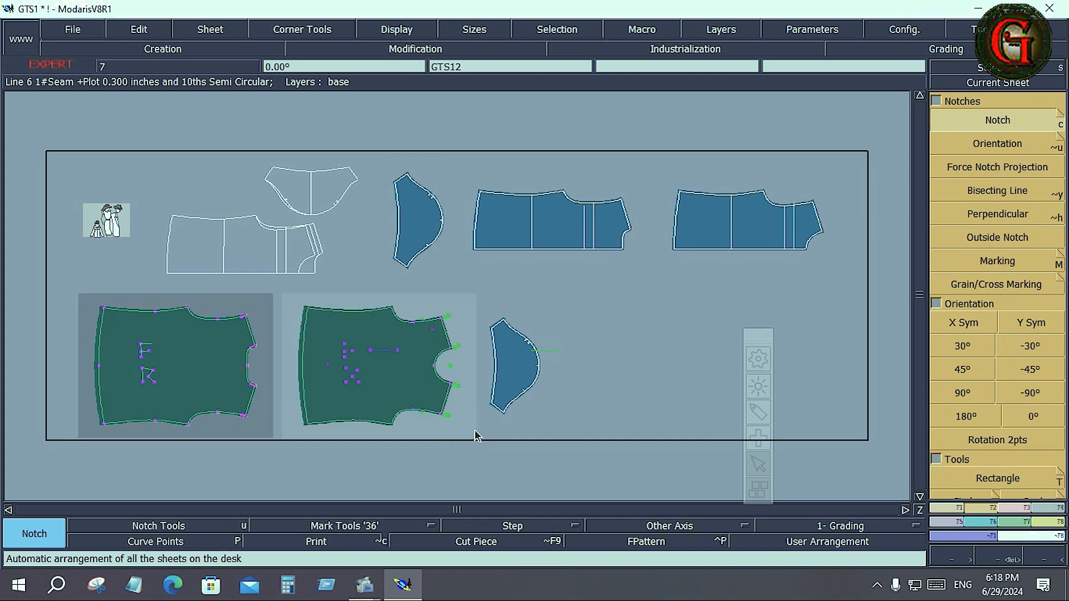
{"action": "left_click", "coordinate": [656, 429]}
Step: Extract the front half-body with the deeper neckline from the GTS1 base pattern as a Cut piece without internal lines
{"action": "left_click", "coordinate": [1048, 507]}
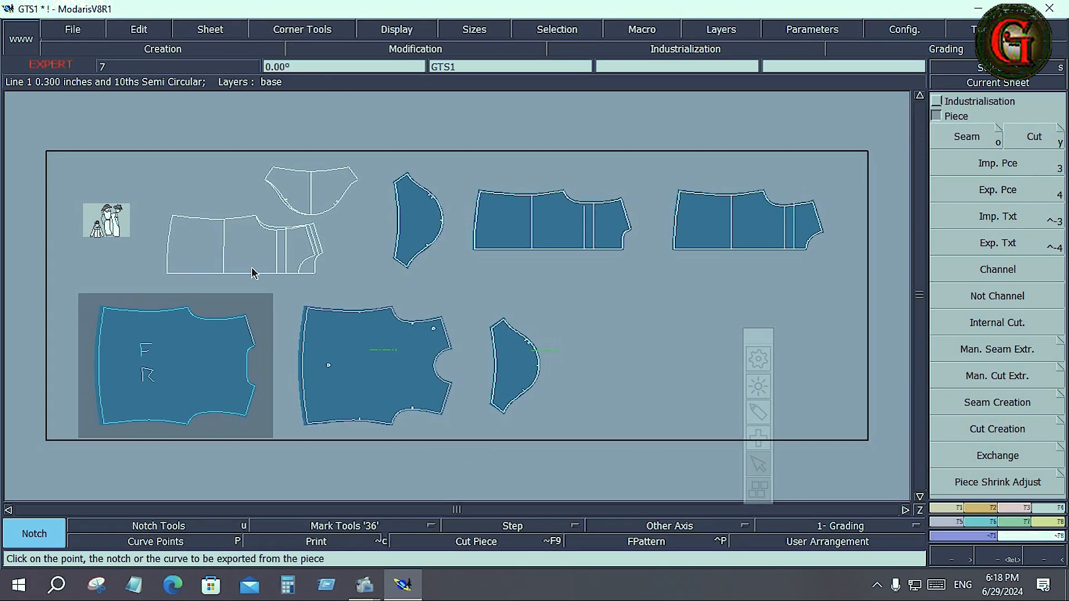
{"action": "key", "text": "Home"}
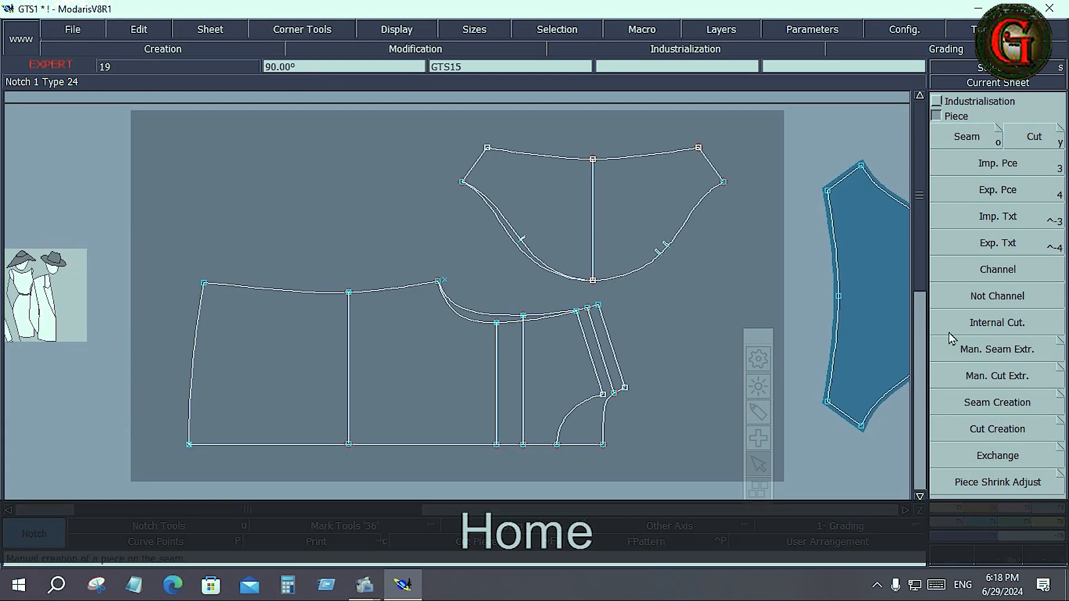
{"action": "left_click", "coordinate": [1033, 137]}
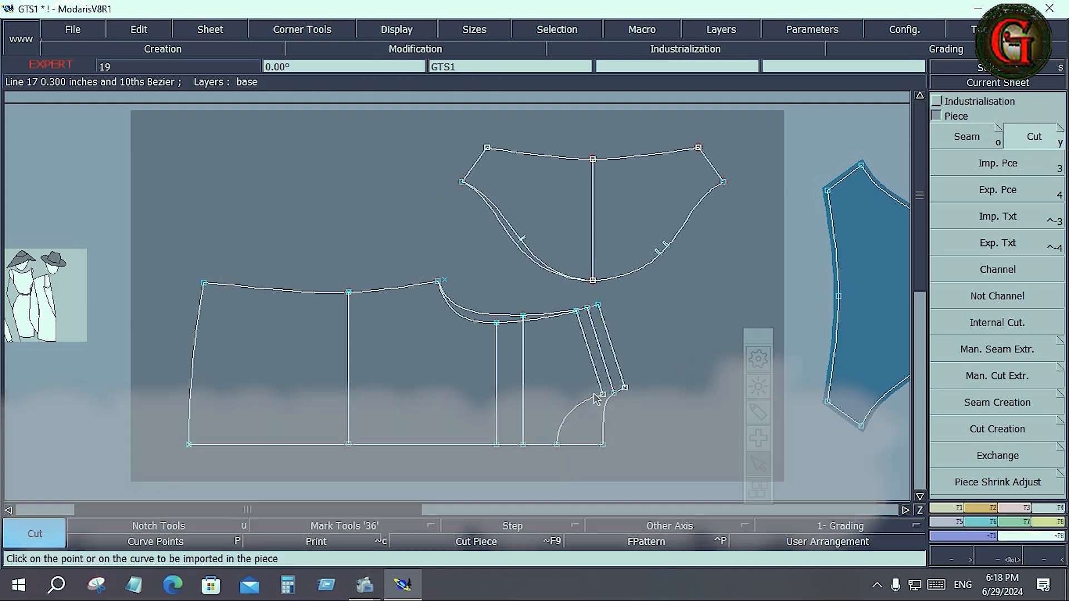
{"action": "left_click", "coordinate": [572, 389]}
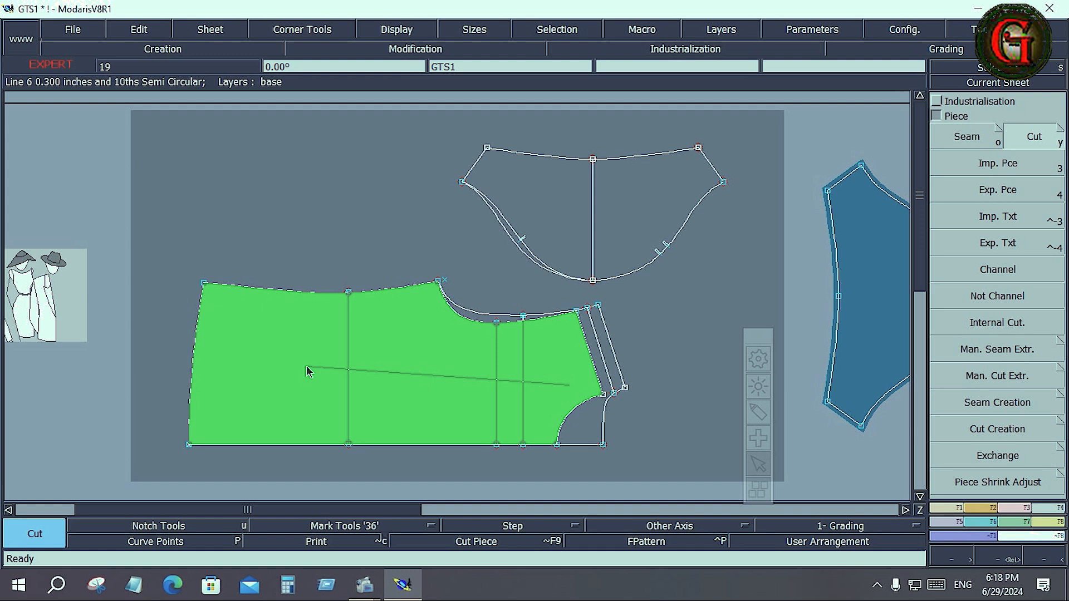
{"action": "right_click", "coordinate": [306, 365]}
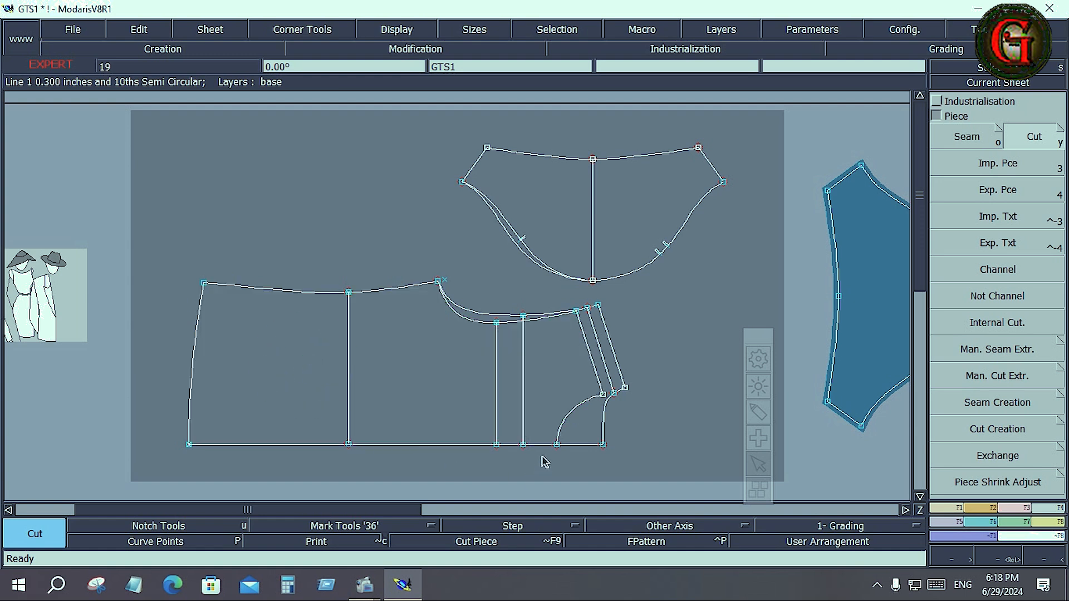
Step: Extract the back half-body with the shallow neckline as a Cut piece, sweeping across its neck and shoulder sections
{"action": "left_click", "coordinate": [577, 432]}
{"action": "left_click", "coordinate": [307, 397]}
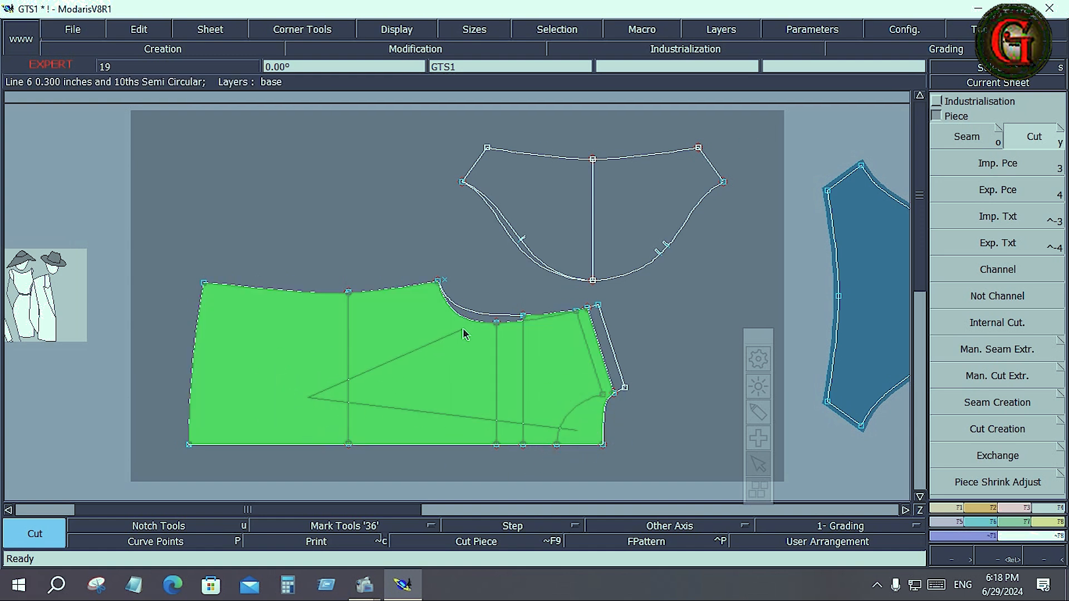
{"action": "right_click", "coordinate": [477, 320]}
Step: Extract the sleeve from the base pattern as a Cut piece and rearrange all the sheets
{"action": "left_click", "coordinate": [568, 223]}
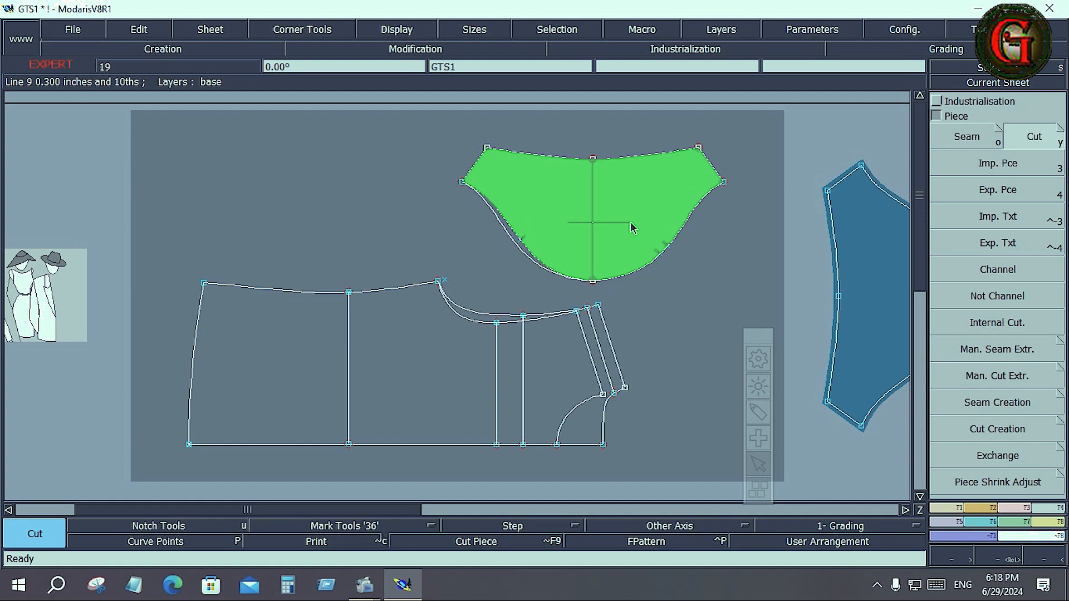
{"action": "right_click", "coordinate": [632, 227]}
{"action": "key", "text": "j"}
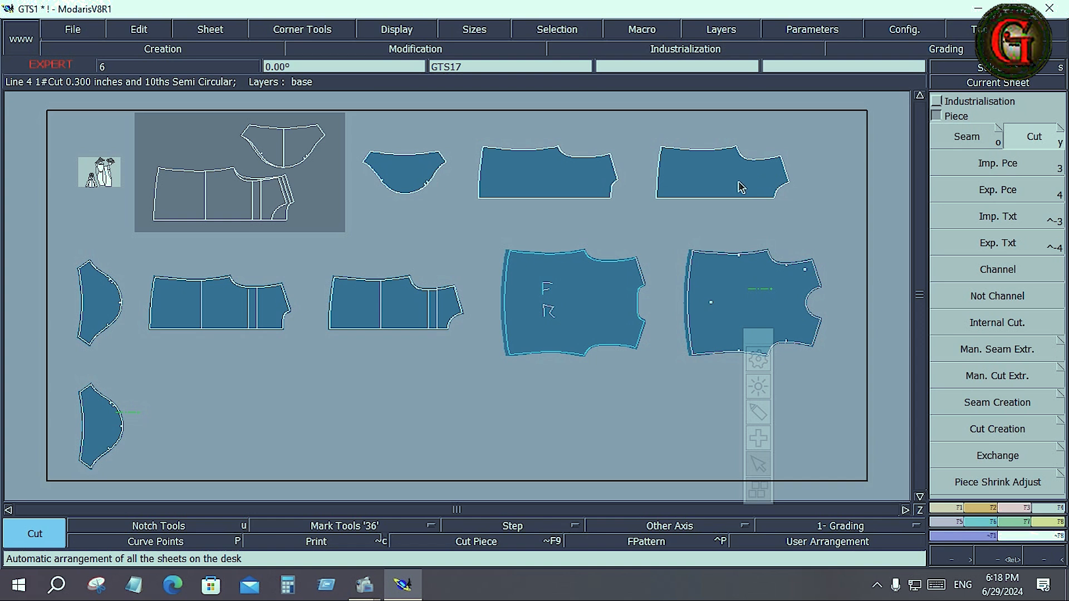
Step: Select the sleeve and the two half-body Seam pieces, examine their outlines and internal lines up close, and deselect them
{"action": "left_click_drag", "start_coordinate": [53, 239], "coordinate": [476, 366]}
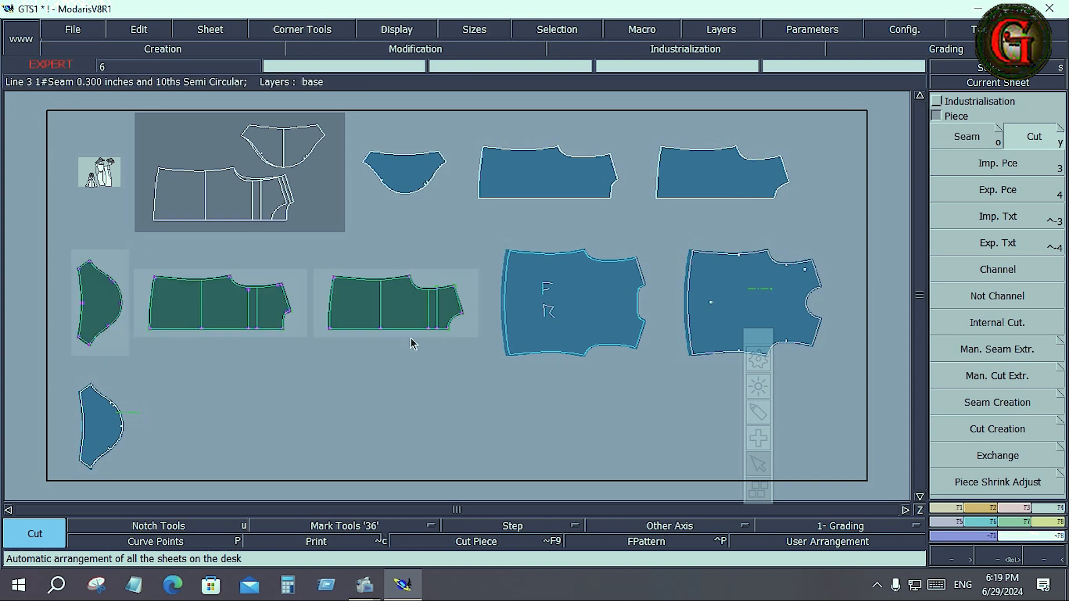
{"action": "scroll", "coordinate": [412, 344], "scroll_direction": "up", "scroll_amount": 2}
{"action": "scroll", "coordinate": [95, 305], "scroll_direction": "up", "scroll_amount": 2}
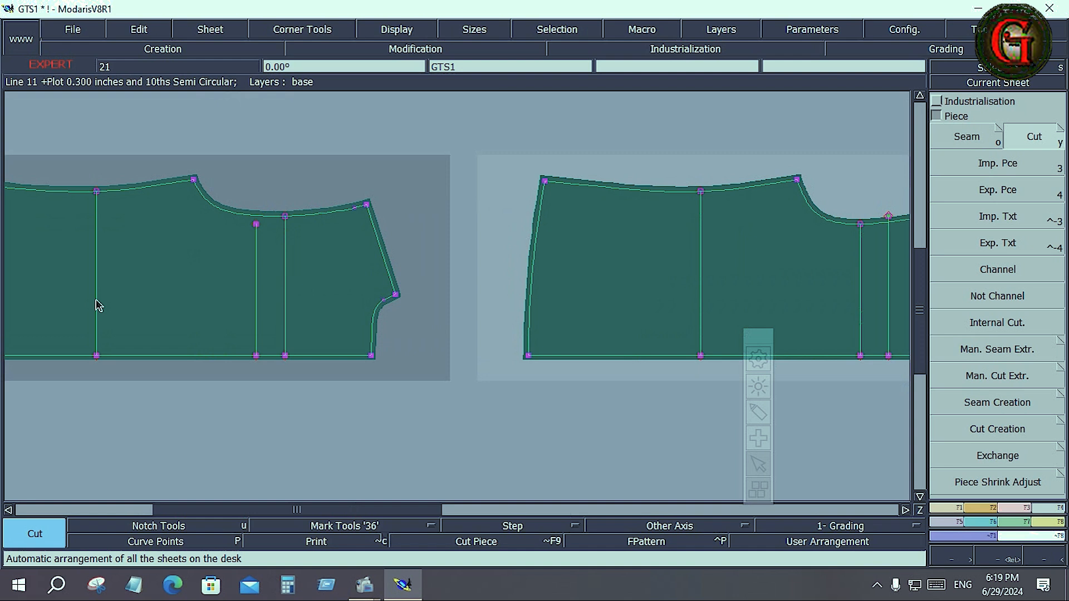
{"action": "scroll", "coordinate": [788, 322], "scroll_direction": "down", "scroll_amount": 3}
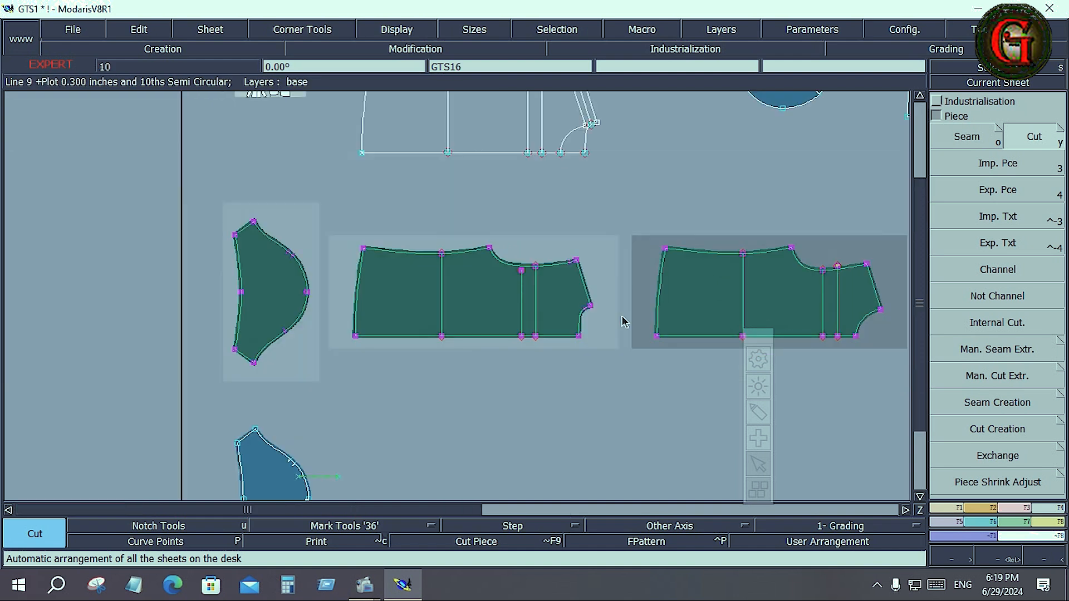
{"action": "scroll", "coordinate": [772, 318], "scroll_direction": "up", "scroll_amount": 2}
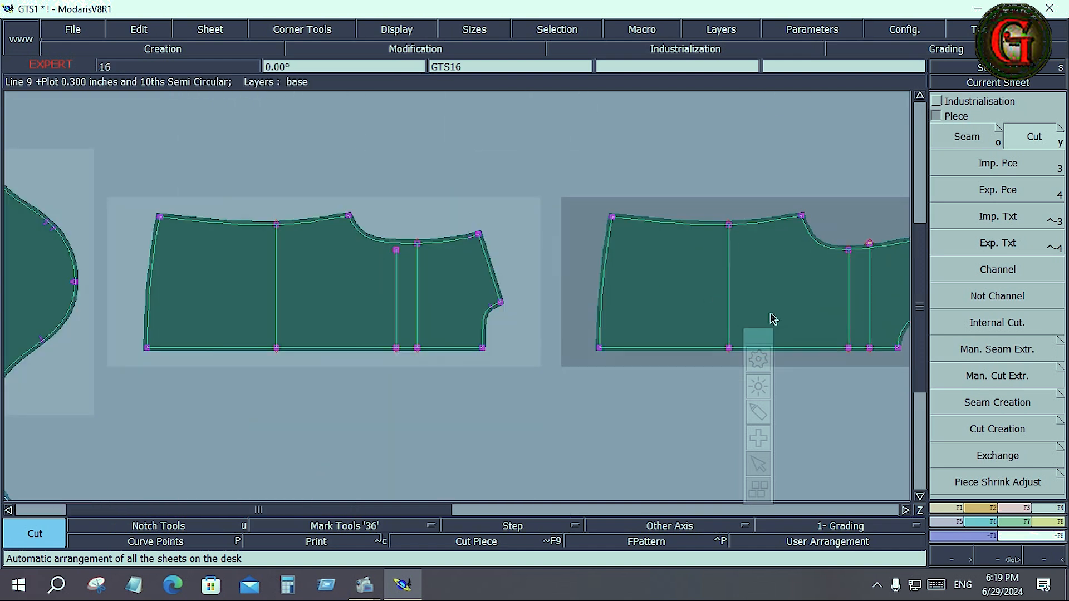
{"action": "left_click", "coordinate": [617, 422]}
{"action": "scroll", "coordinate": [621, 417], "scroll_direction": "up", "scroll_amount": 2}
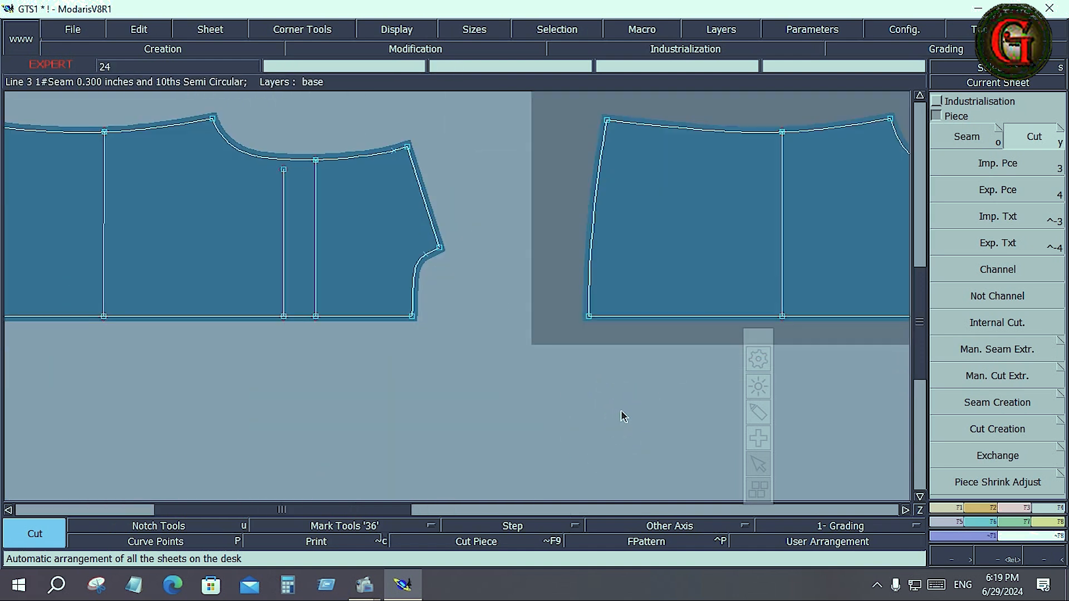
Step: Select the sleeve and the two half-body Cut pieces and examine their outlines up close for comparison with the Seam pieces
{"action": "scroll", "coordinate": [622, 418], "scroll_direction": "down", "scroll_amount": 6}
{"action": "scroll", "coordinate": [724, 299], "scroll_direction": "down", "scroll_amount": 3}
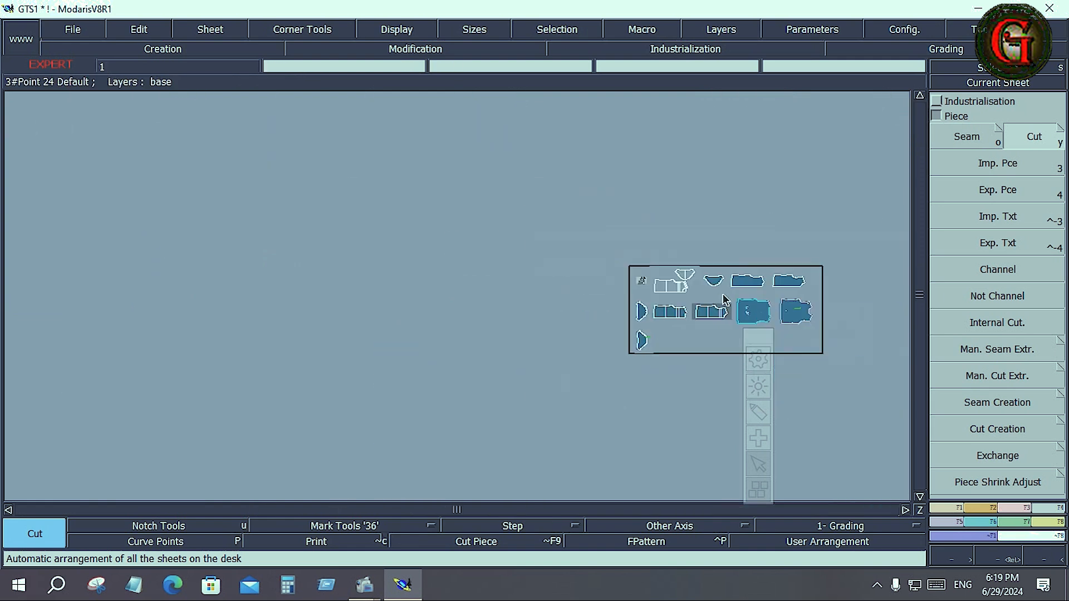
{"action": "left_click_drag", "start_coordinate": [694, 250], "coordinate": [804, 292]}
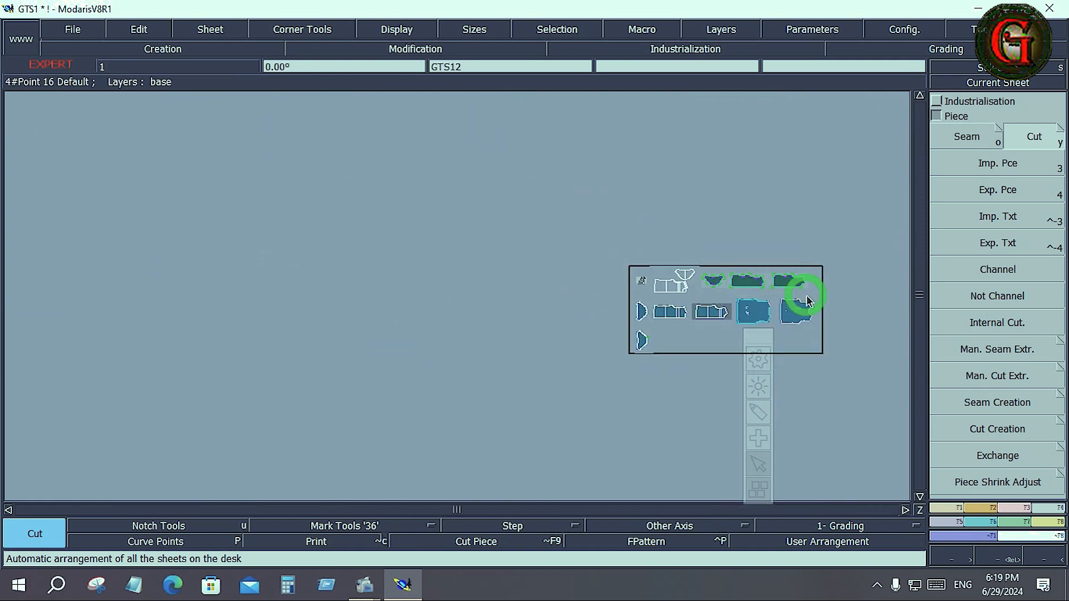
{"action": "scroll", "coordinate": [813, 295], "scroll_direction": "down", "scroll_amount": 3}
{"action": "scroll", "coordinate": [807, 301], "scroll_direction": "up", "scroll_amount": 4}
{"action": "scroll", "coordinate": [762, 301], "scroll_direction": "up", "scroll_amount": 5}
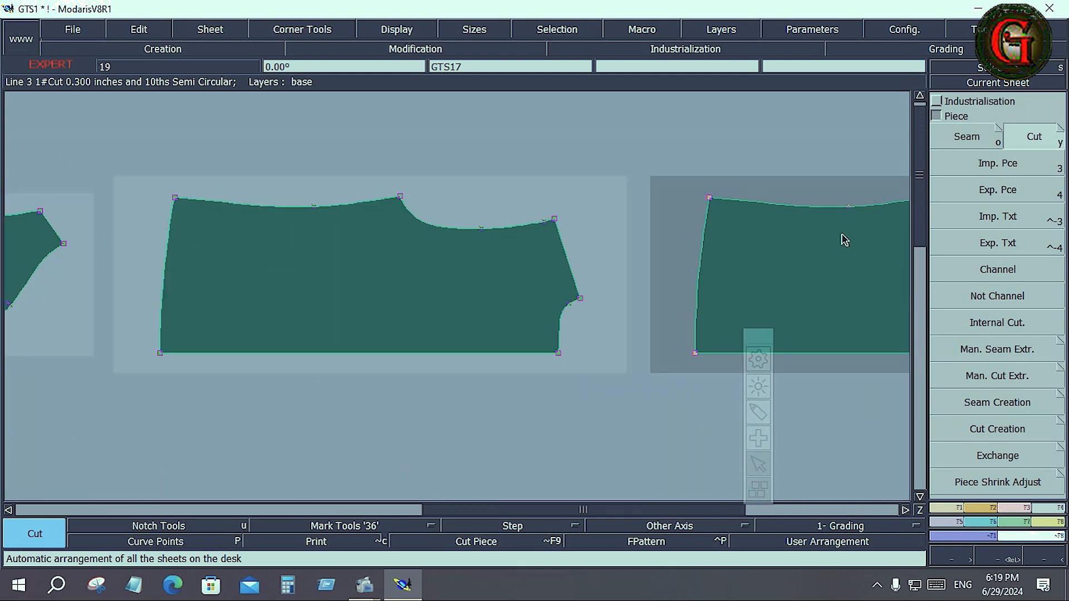
{"action": "scroll", "coordinate": [845, 239], "scroll_direction": "up", "scroll_amount": 1}
{"action": "left_click", "coordinate": [1030, 168]}
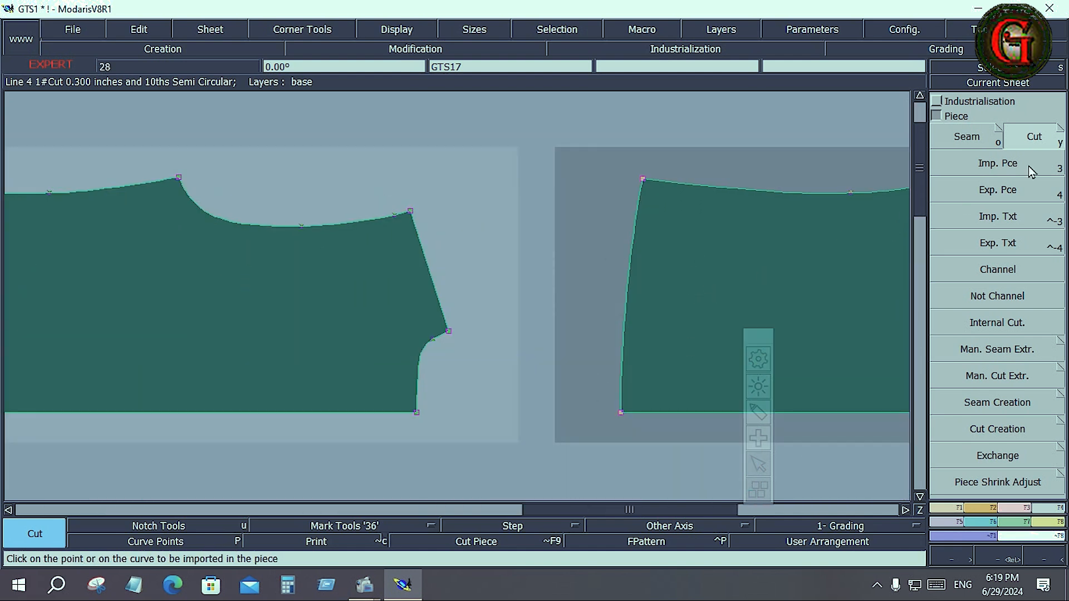
Step: Apply a 3.070-inch Line Seam to the body outline lines of the base pattern
{"action": "key", "text": "4"}
{"action": "scroll", "coordinate": [684, 299], "scroll_direction": "down", "scroll_amount": 4}
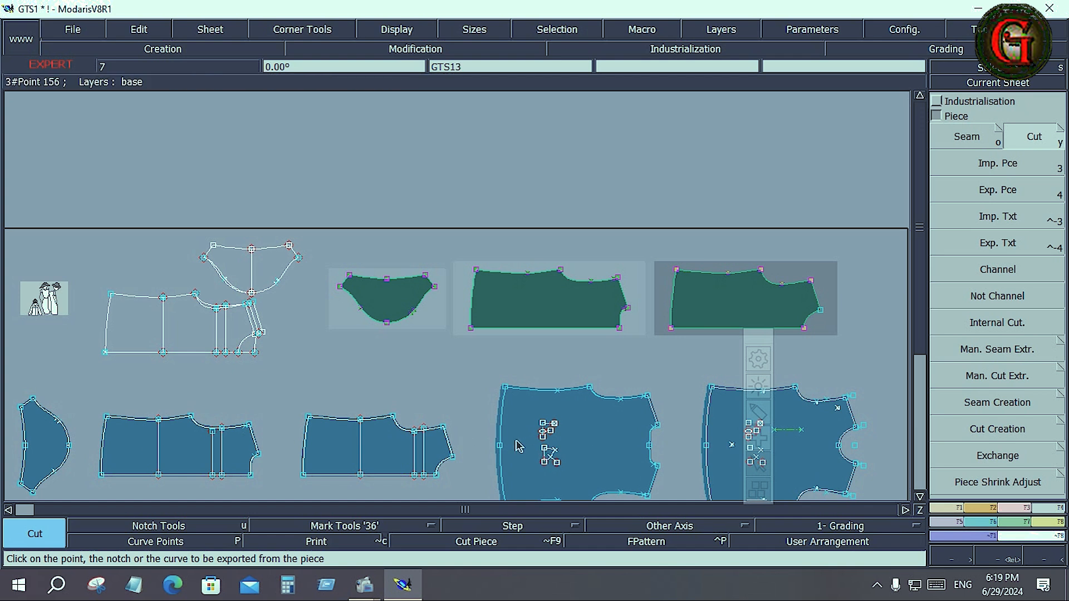
{"action": "key", "text": "o"}
{"action": "left_click", "coordinate": [941, 102]}
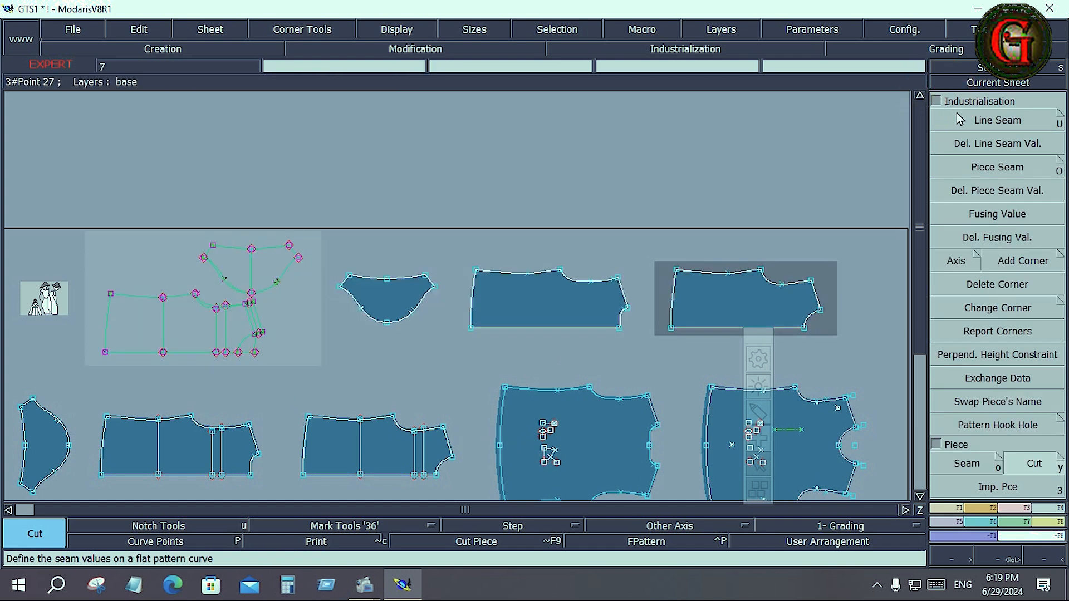
{"action": "left_click", "coordinate": [996, 124]}
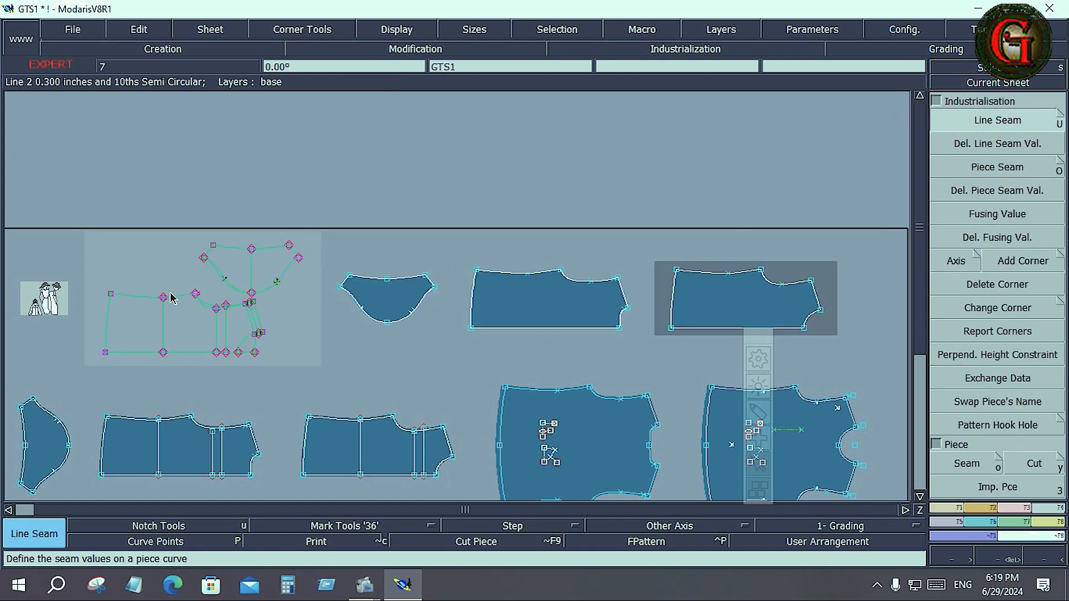
{"action": "left_click", "coordinate": [169, 293]}
{"action": "left_click", "coordinate": [166, 286]}
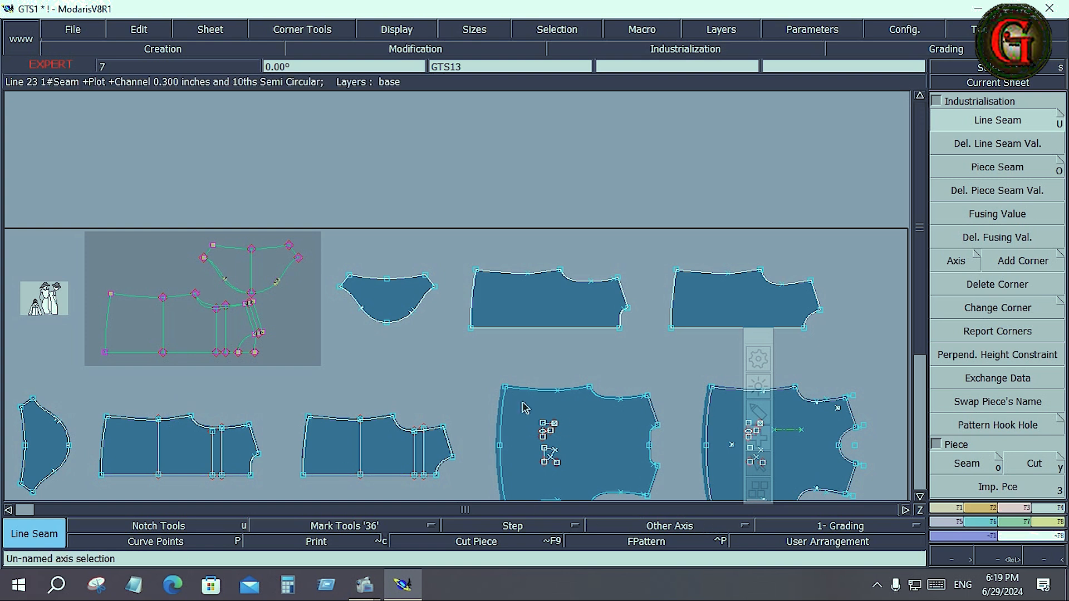
{"action": "left_click", "coordinate": [372, 361]}
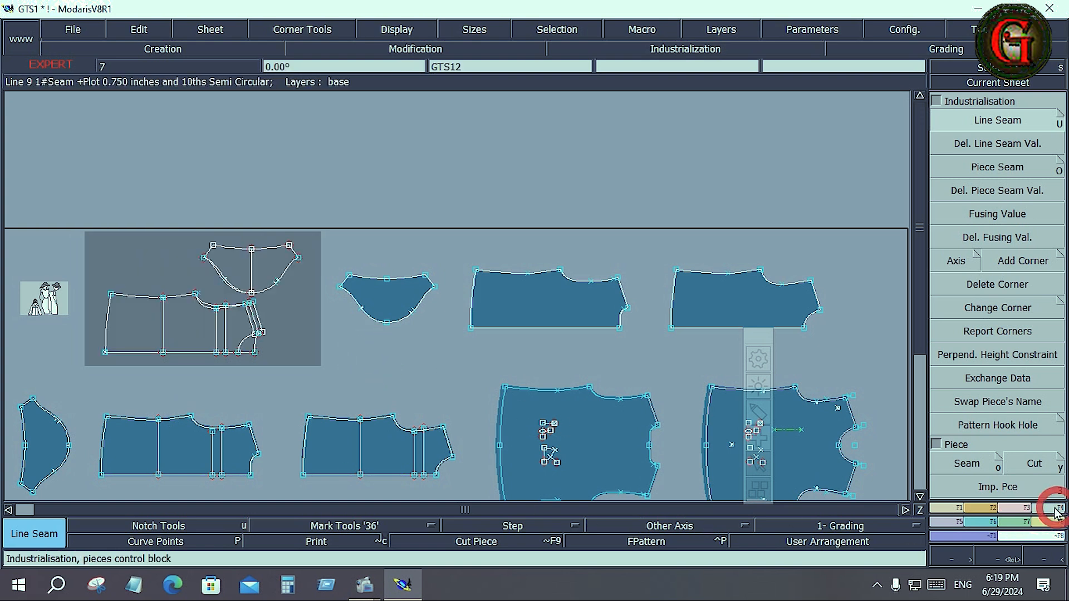
Step: Extract the half-body from the base pattern as Seam pieces carrying the line seam allowance, and rearrange all the sheets
{"action": "left_click", "coordinate": [967, 464]}
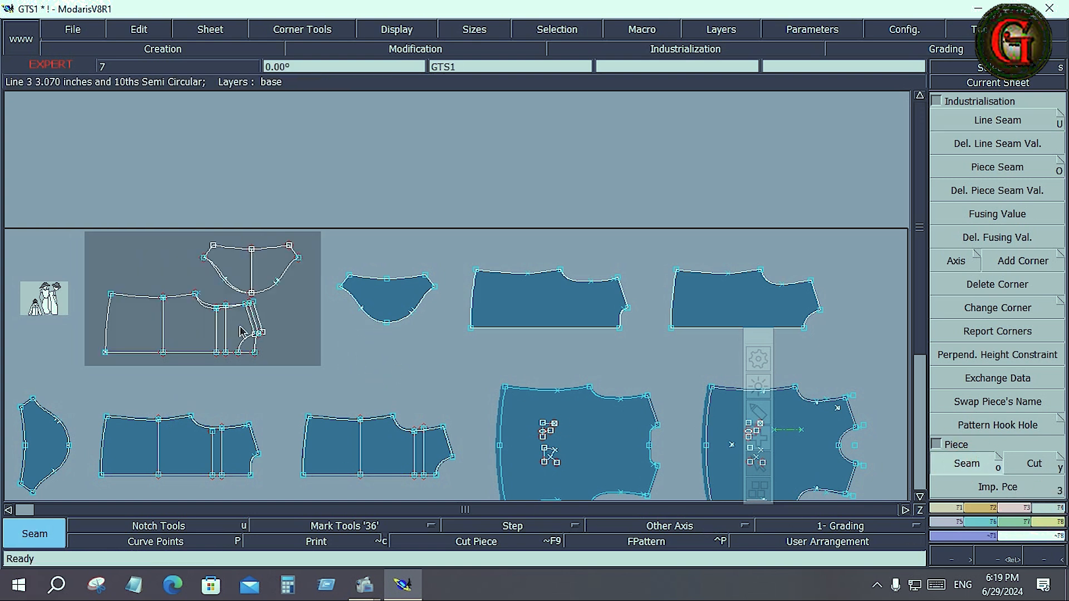
{"action": "left_click", "coordinate": [144, 329]}
{"action": "key", "text": "j"}
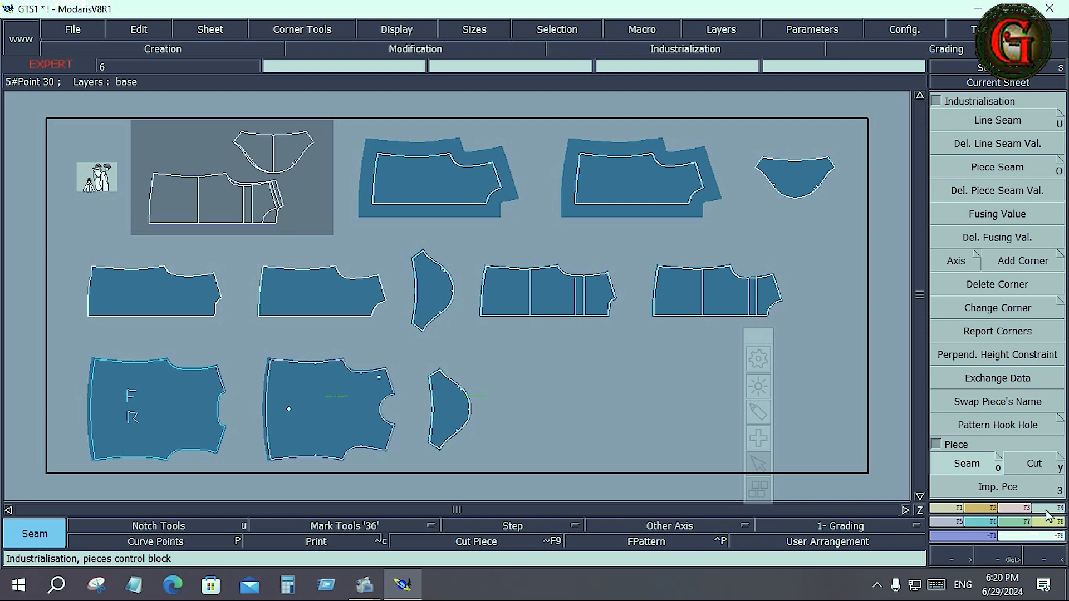
Step: Extract the same half-body from the base pattern as a Cut piece for comparison
{"action": "left_click", "coordinate": [938, 105]}
{"action": "left_click", "coordinate": [1034, 136]}
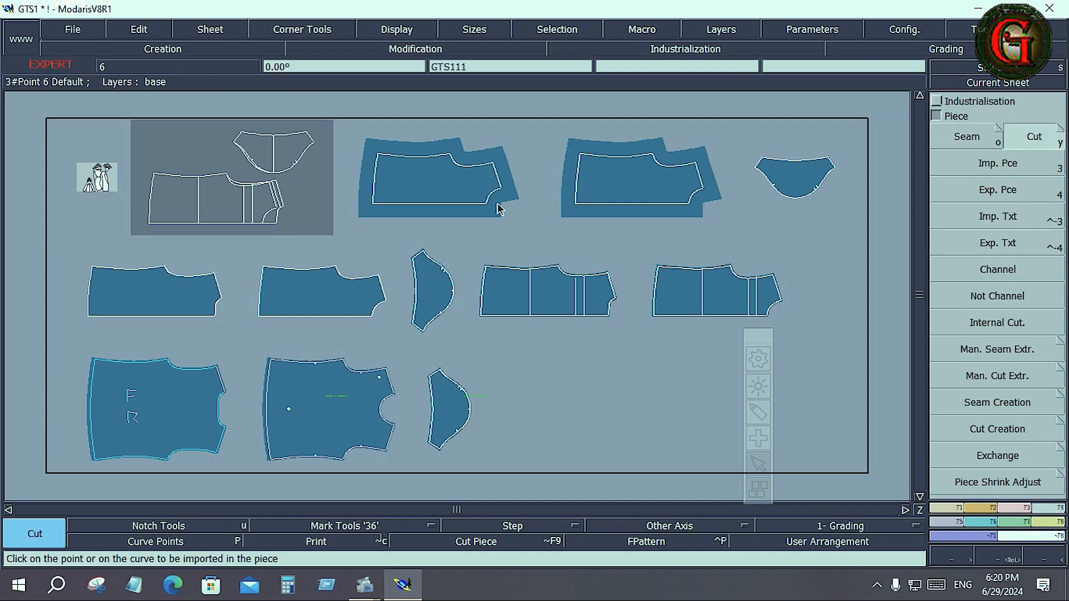
{"action": "left_click", "coordinate": [259, 207]}
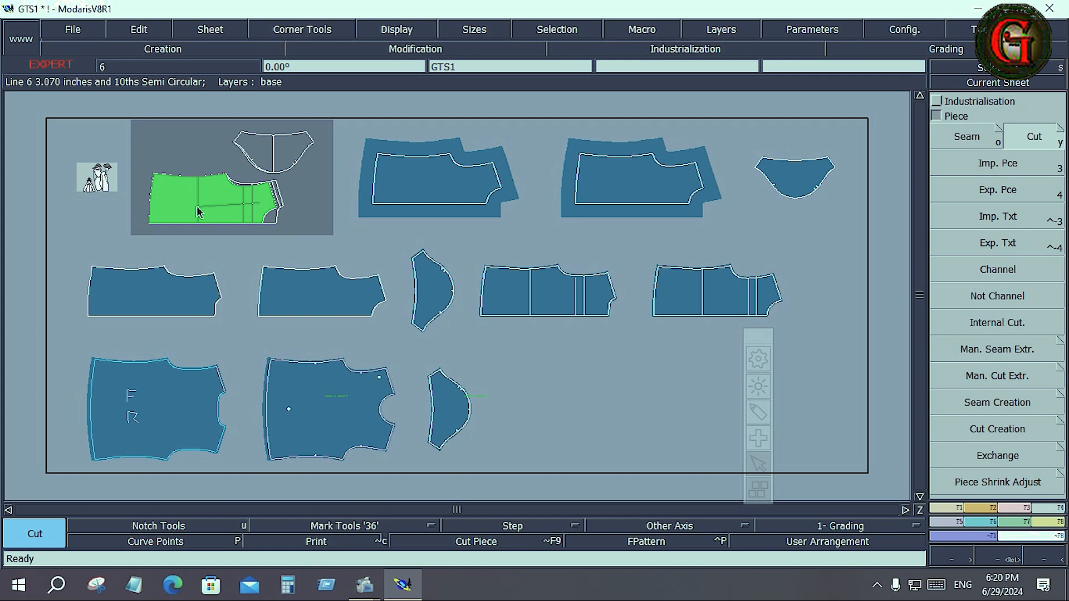
{"action": "left_click", "coordinate": [199, 212]}
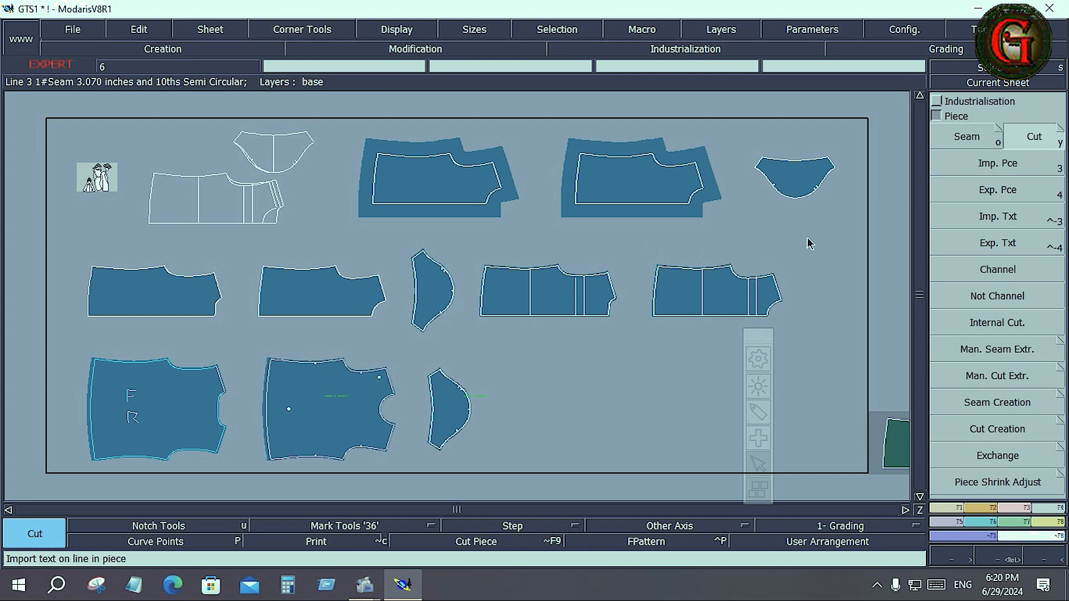
Step: Open the piece extraction options and enable Extraction with Dependency, with the base pattern brought into full view
{"action": "left_click", "coordinate": [999, 138]}
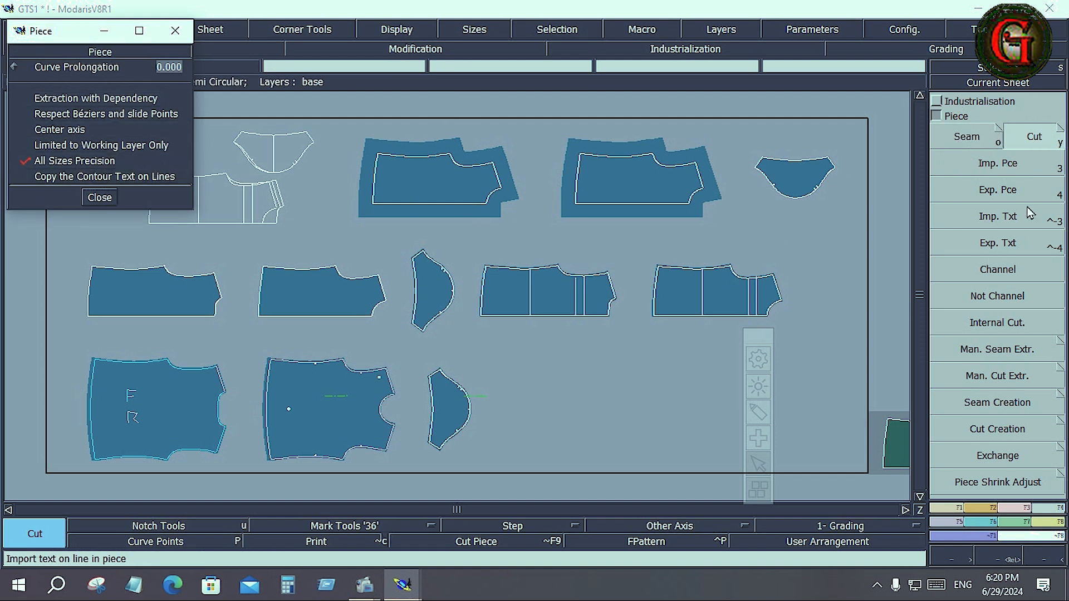
{"action": "left_click", "coordinate": [1058, 139]}
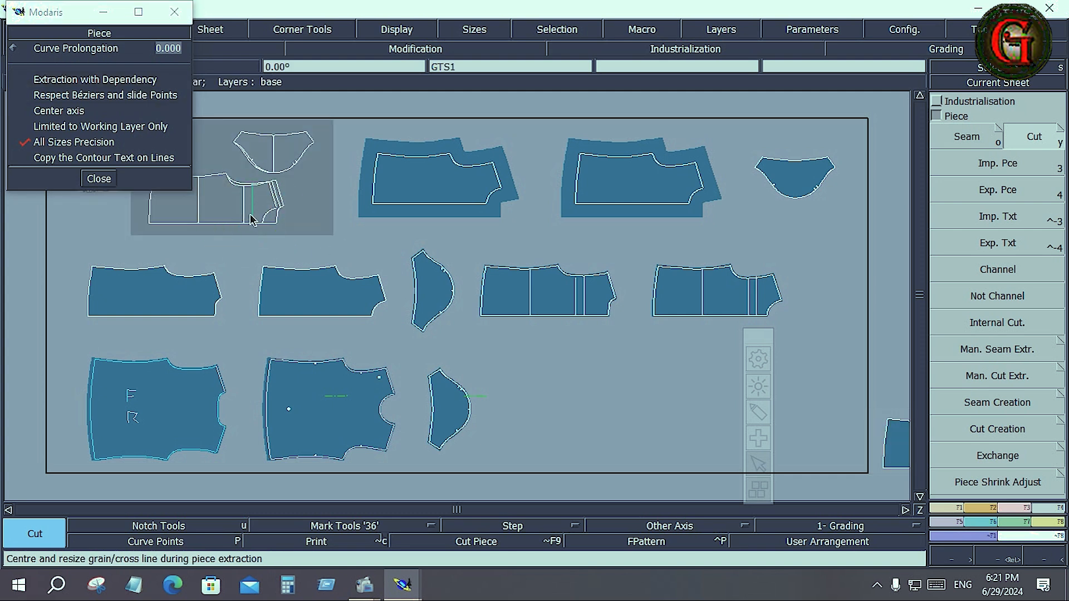
{"action": "key", "text": "Home"}
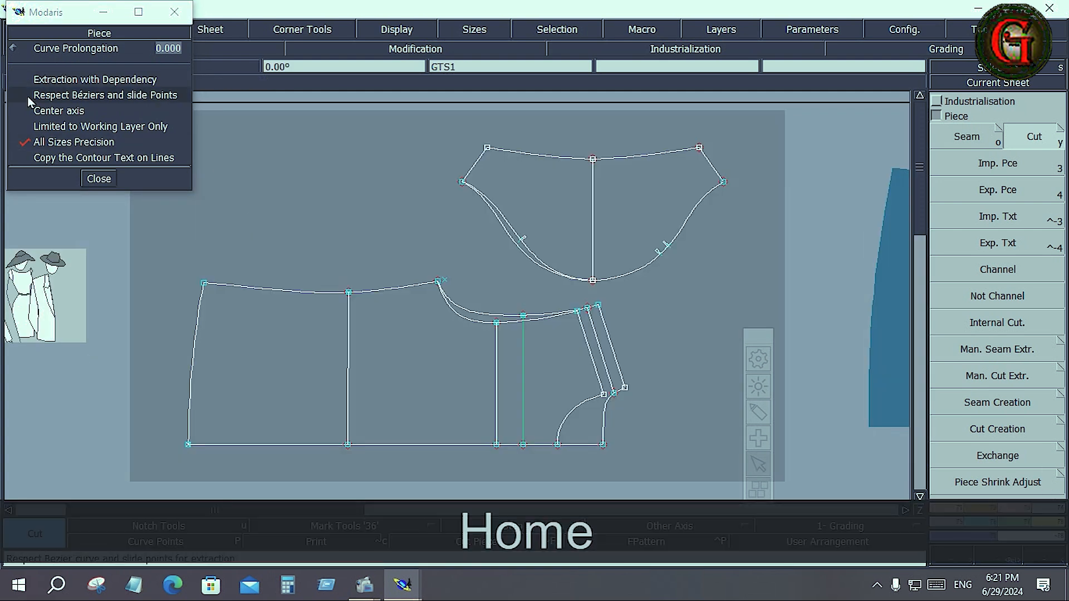
{"action": "left_click", "coordinate": [26, 79]}
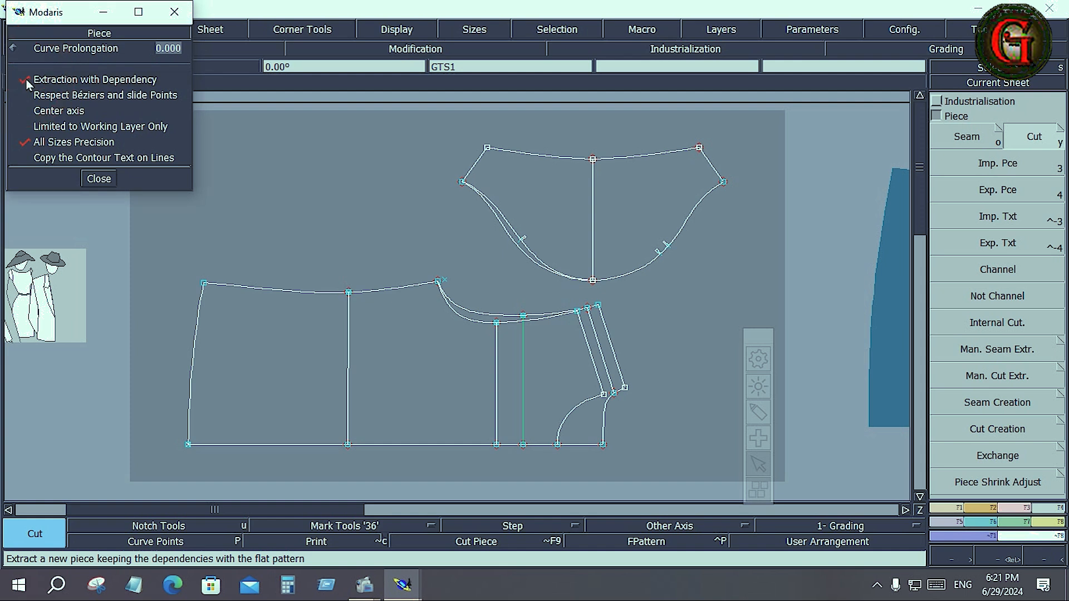
Step: Extract the front half-body with its chest line as a dependent Seam piece, rearrange all the sheets and inspect the new piece
{"action": "left_click", "coordinate": [965, 139]}
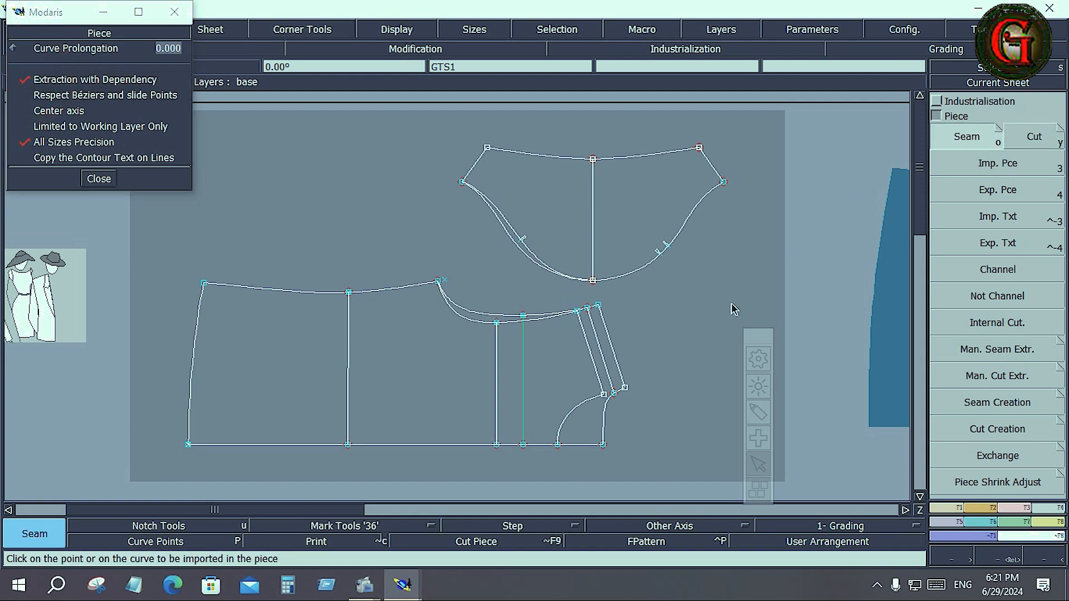
{"action": "left_click", "coordinate": [254, 365]}
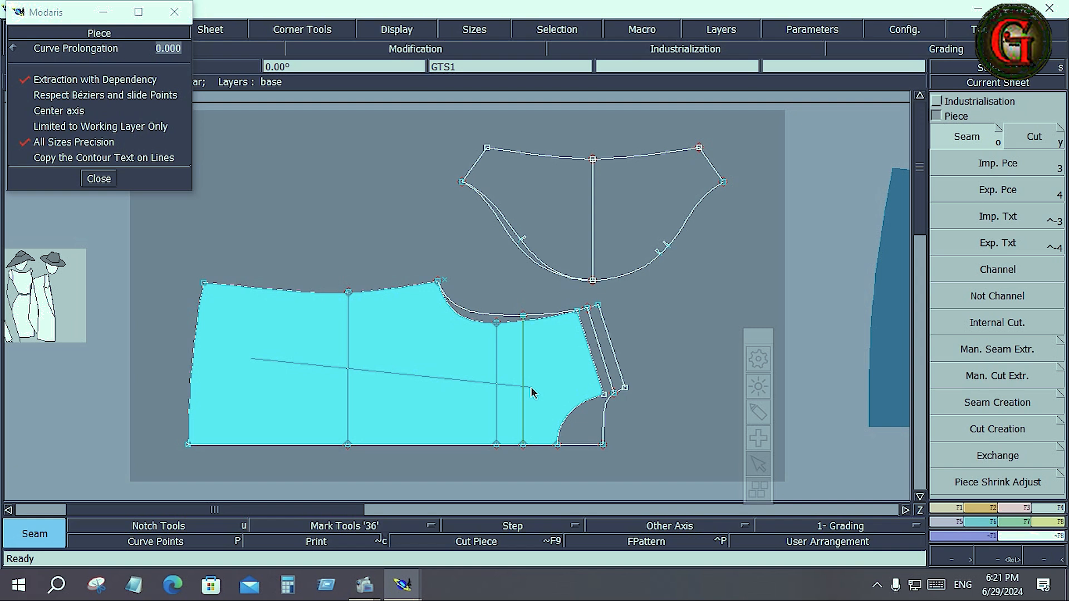
{"action": "left_click", "coordinate": [418, 223]}
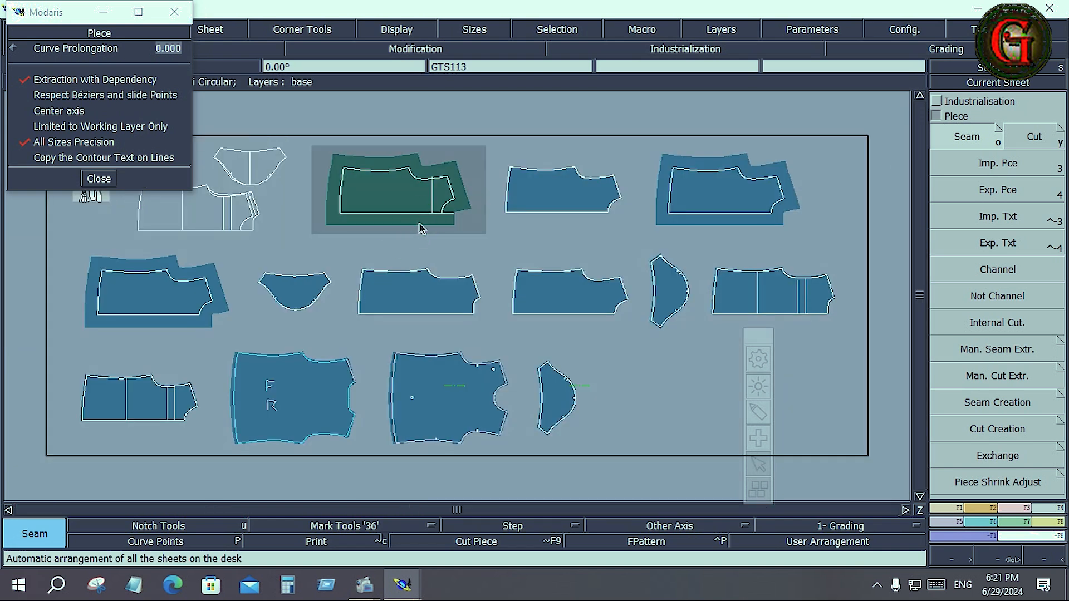
{"action": "key", "text": "Home"}
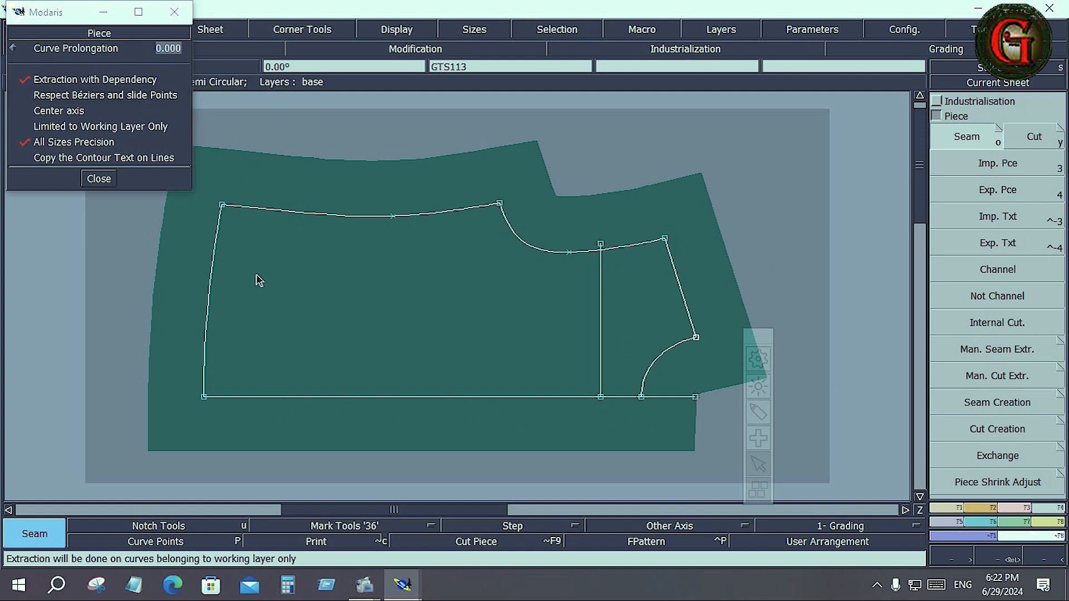
{"action": "key", "text": "j"}
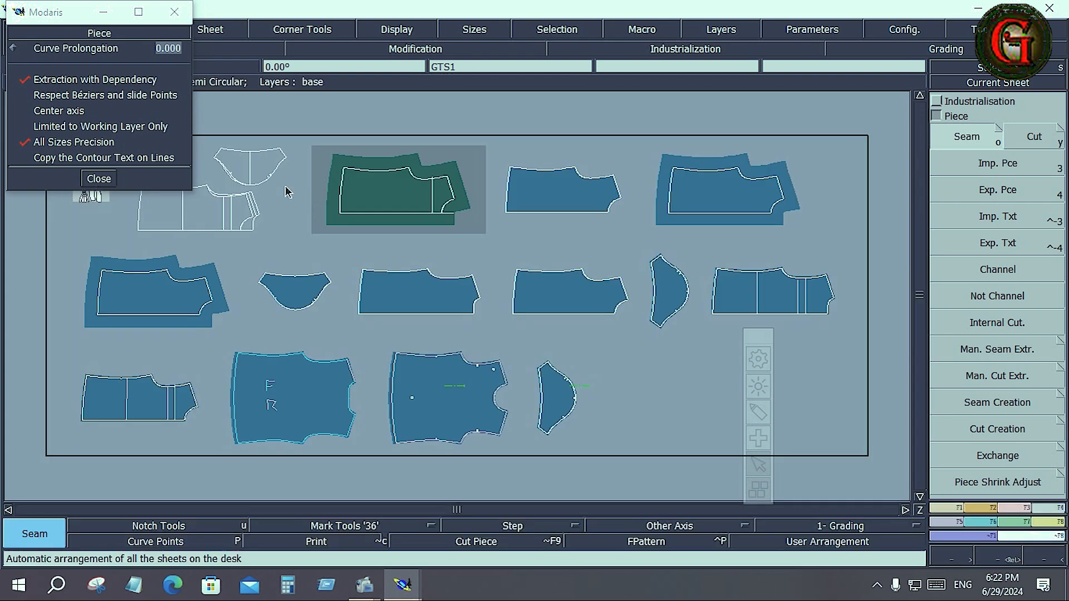
{"action": "key", "text": "j"}
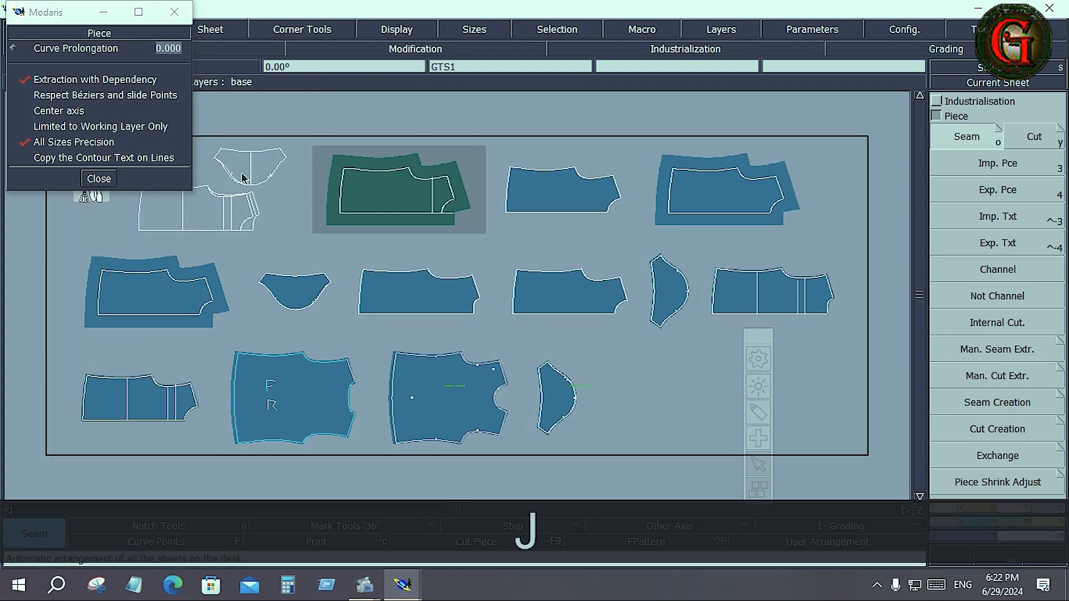
Step: Try reshaping the dependent front piece by moving its outer shoulder point and the neck end of its centre line, and undo both moves
{"action": "scroll", "coordinate": [213, 185], "scroll_direction": "up", "scroll_amount": 2}
{"action": "left_click", "coordinate": [1019, 507]}
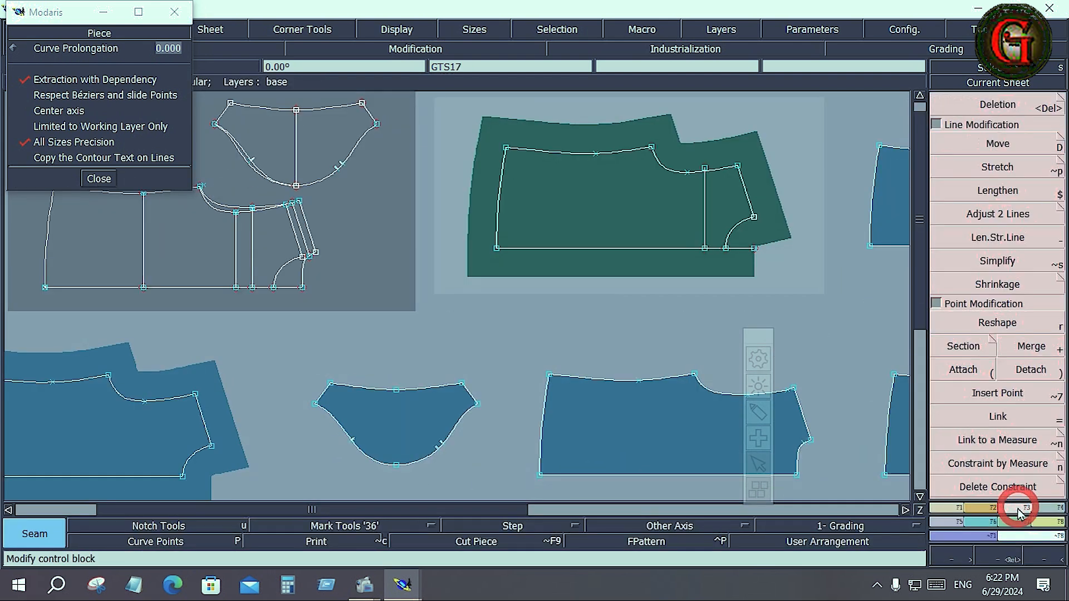
{"action": "left_click", "coordinate": [983, 324]}
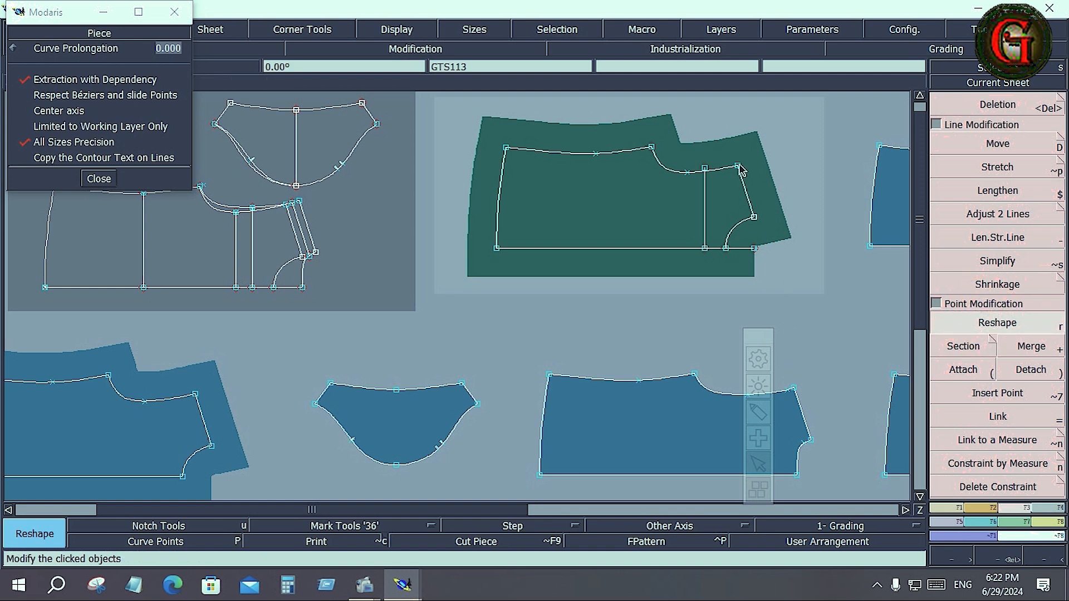
{"action": "left_click_drag", "start_coordinate": [740, 169], "coordinate": [740, 147]}
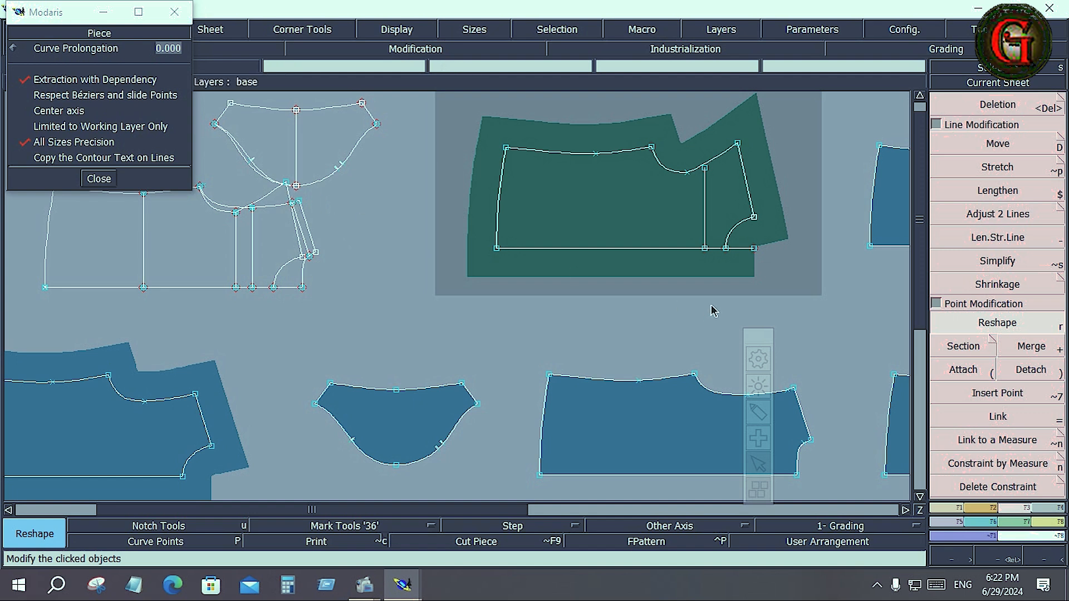
{"action": "left_click_drag", "start_coordinate": [755, 256], "coordinate": [746, 282]}
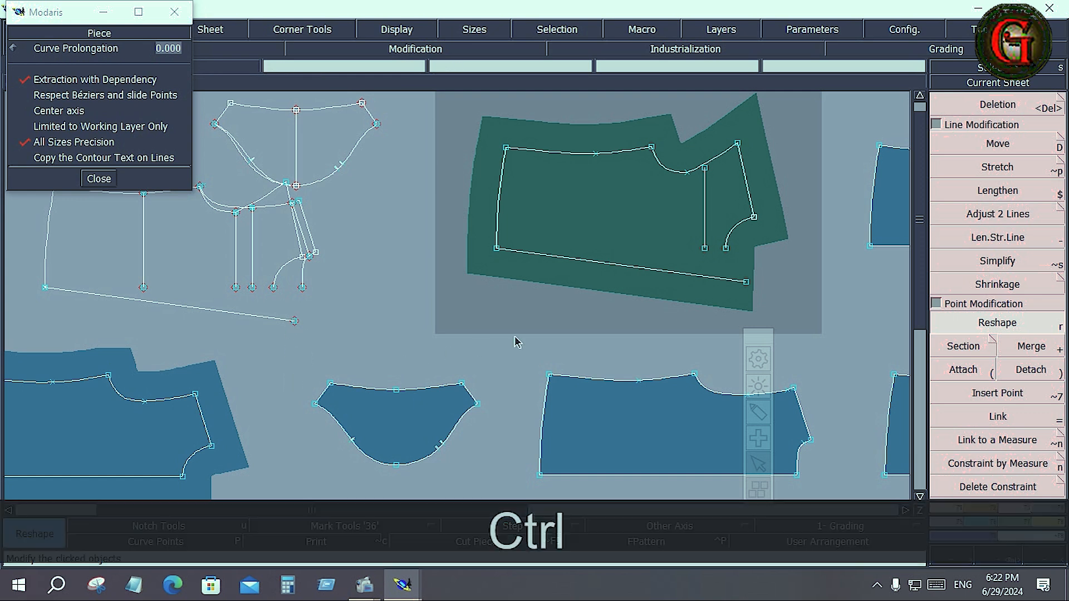
{"action": "key", "text": "ctrl+z"}
{"action": "key", "text": "ctrl+z"}
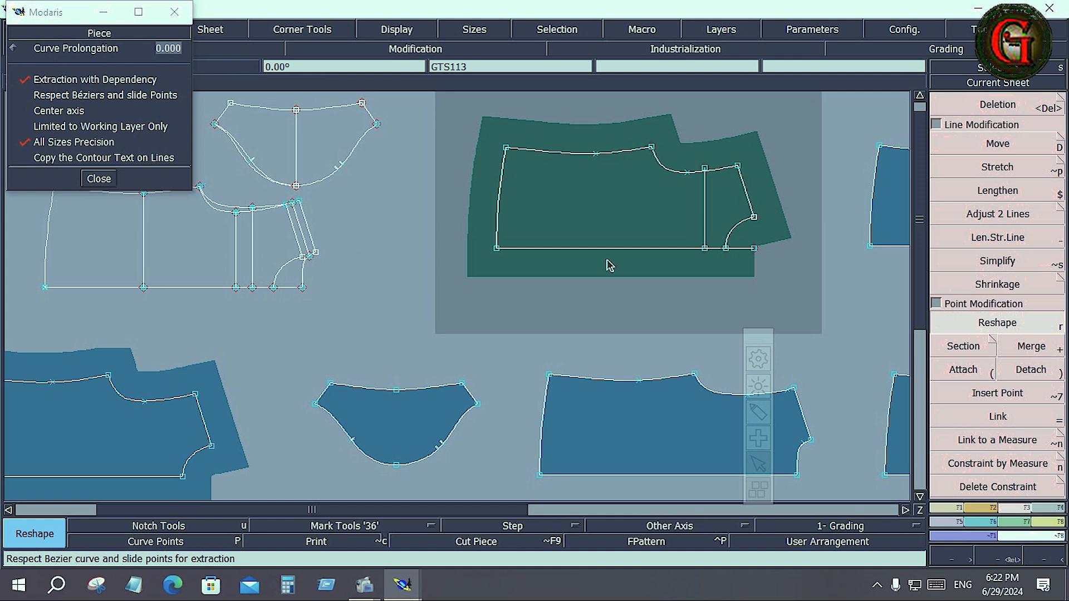
Step: Reshape the base pattern by pulling the neck end of the outermost shoulder line outward, and rearrange all the sheets
{"action": "key", "text": "j"}
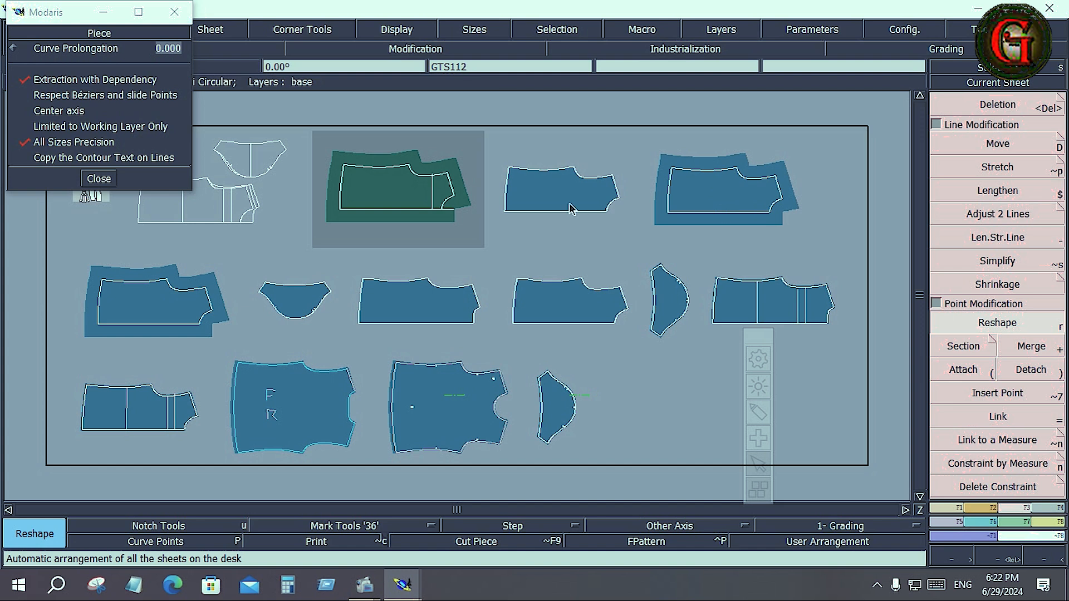
{"action": "left_click", "coordinate": [233, 192]}
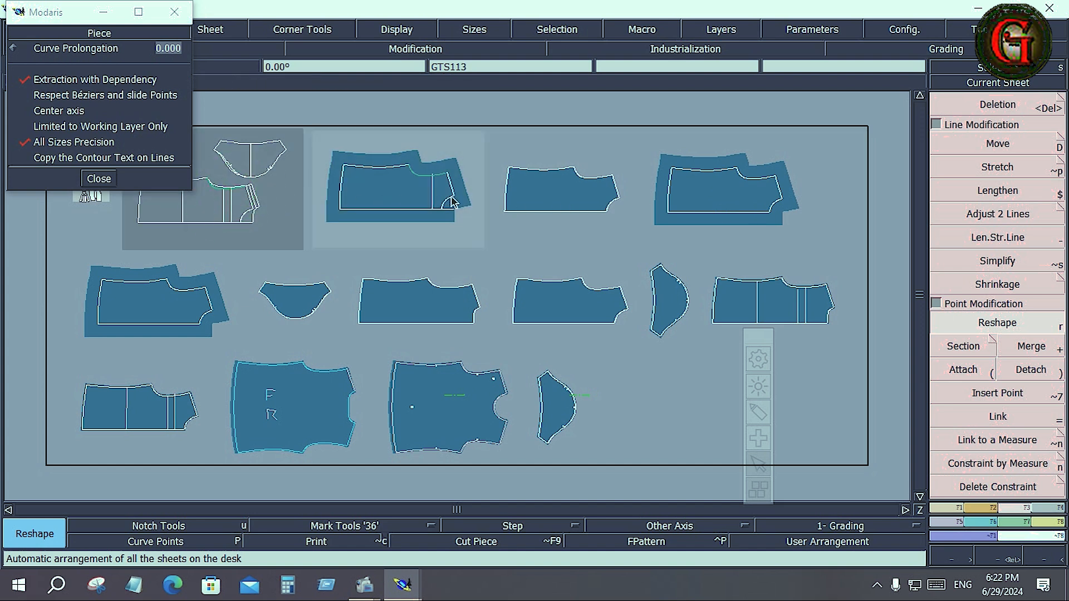
{"action": "key", "text": "Home"}
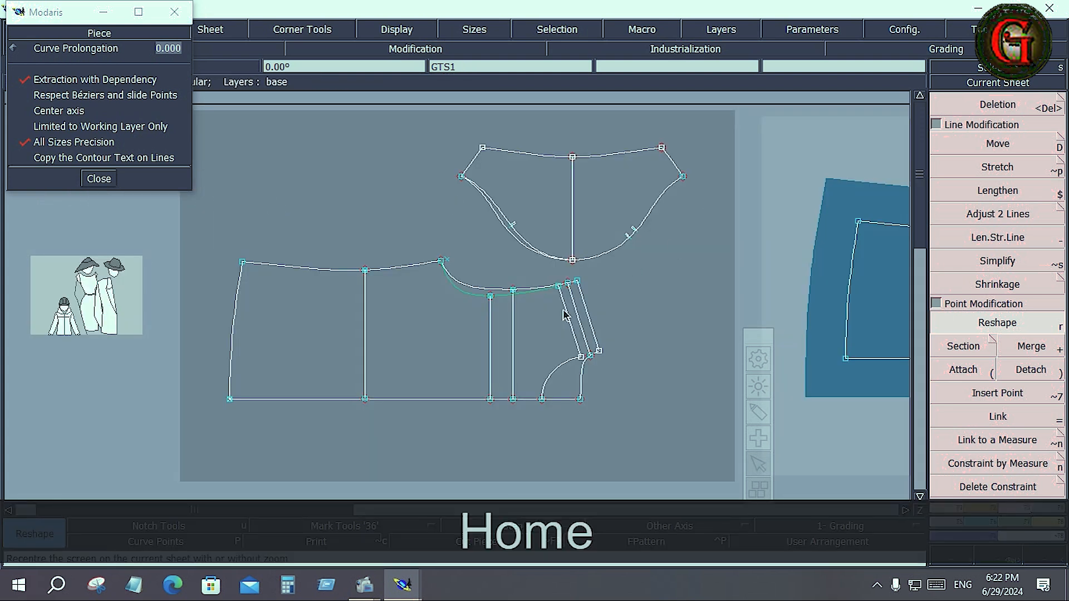
{"action": "left_click", "coordinate": [664, 328]}
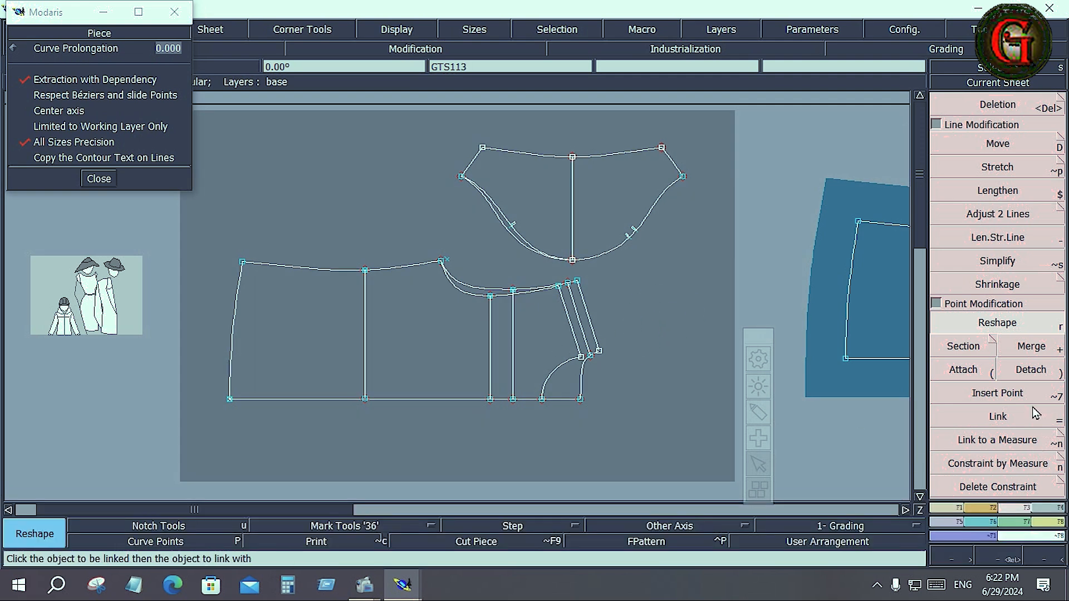
{"action": "left_click", "coordinate": [1000, 324]}
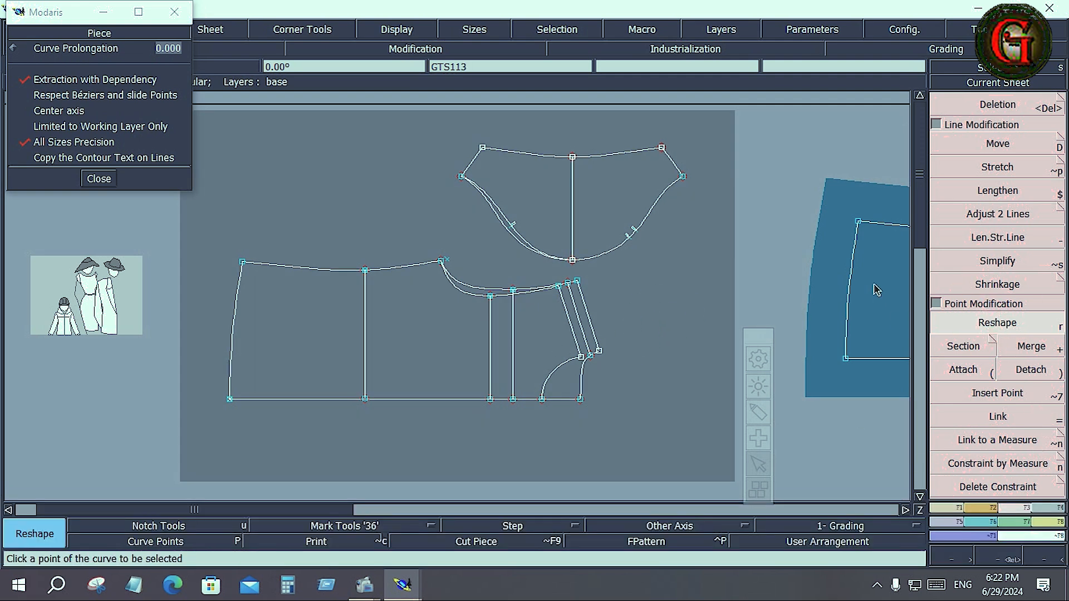
{"action": "key", "text": "Home"}
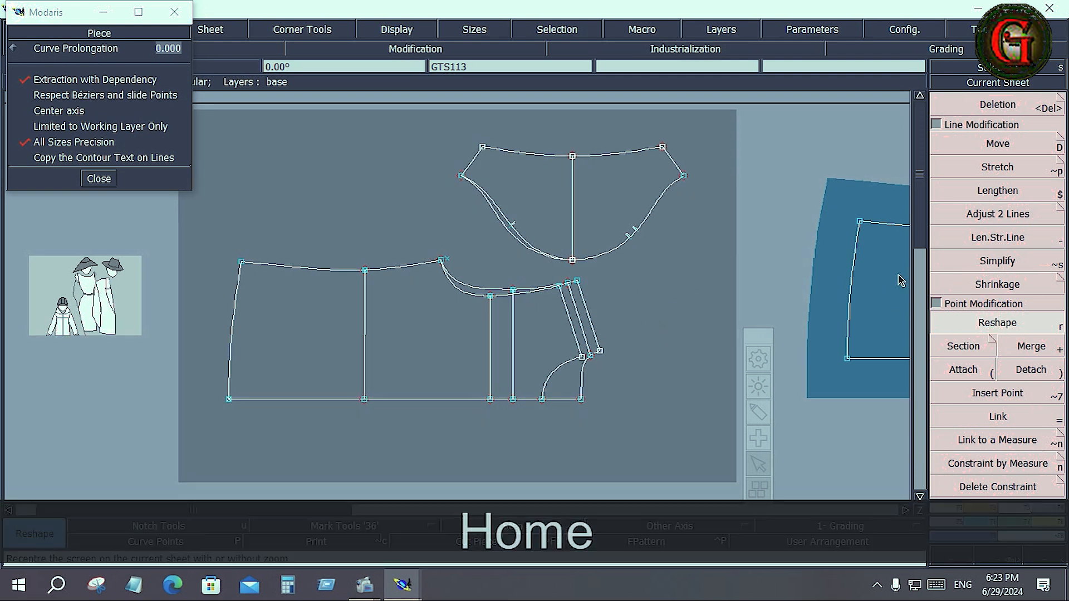
{"action": "key", "text": "j"}
{"action": "scroll", "coordinate": [217, 172], "scroll_direction": "up", "scroll_amount": 2}
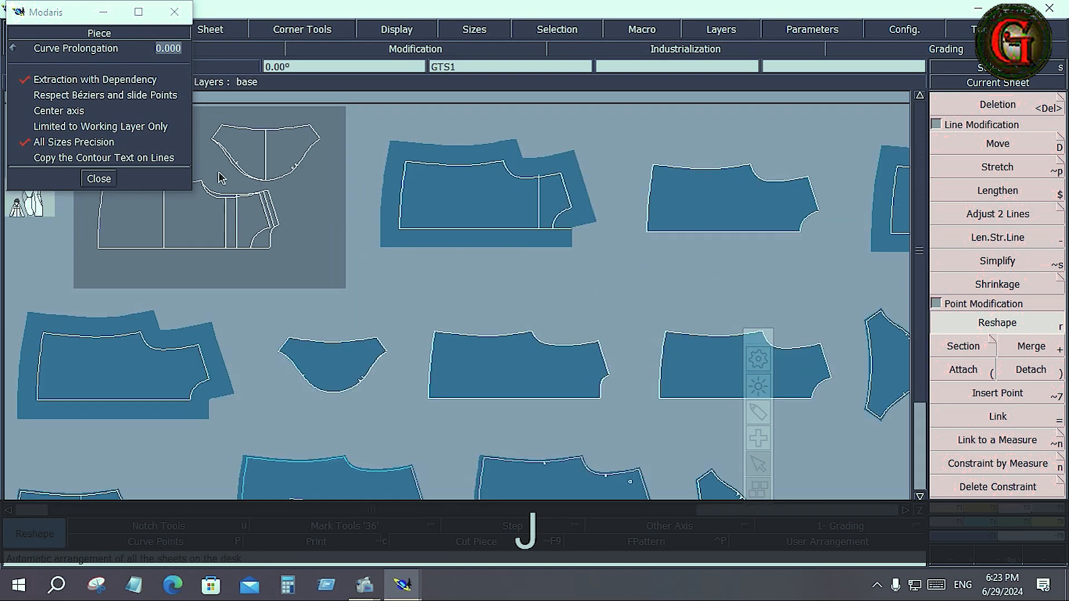
{"action": "scroll", "coordinate": [220, 177], "scroll_direction": "up", "scroll_amount": 1}
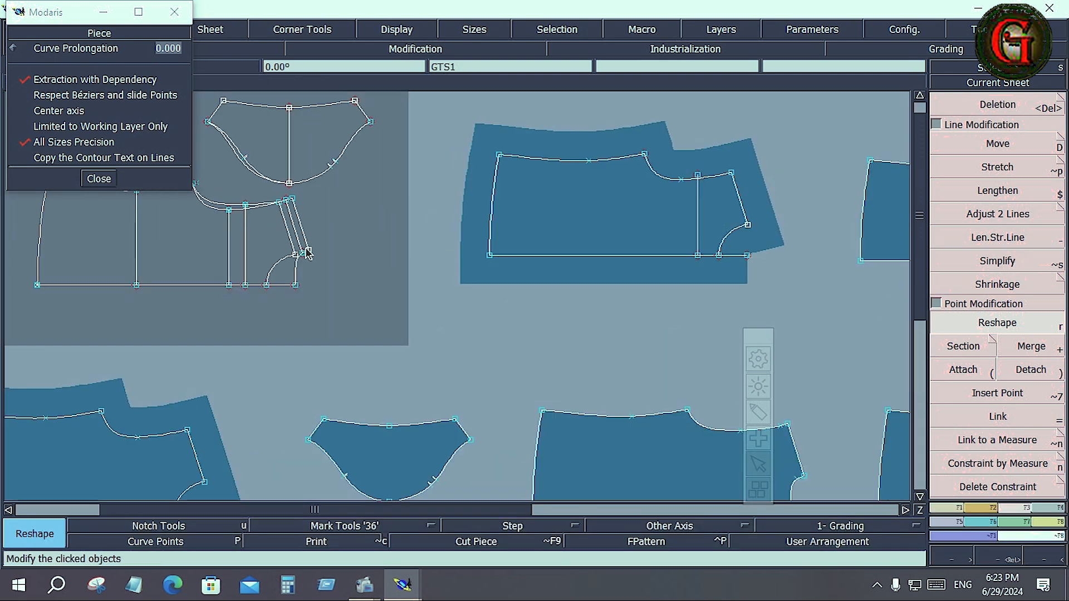
{"action": "key", "text": "j"}
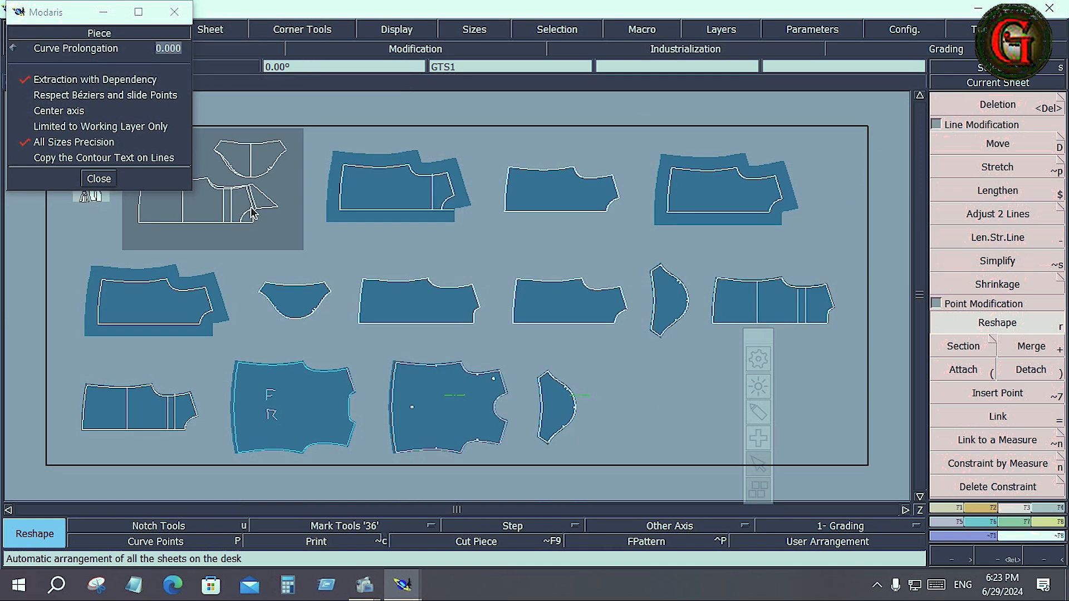
{"action": "scroll", "coordinate": [251, 211], "scroll_direction": "up", "scroll_amount": 3}
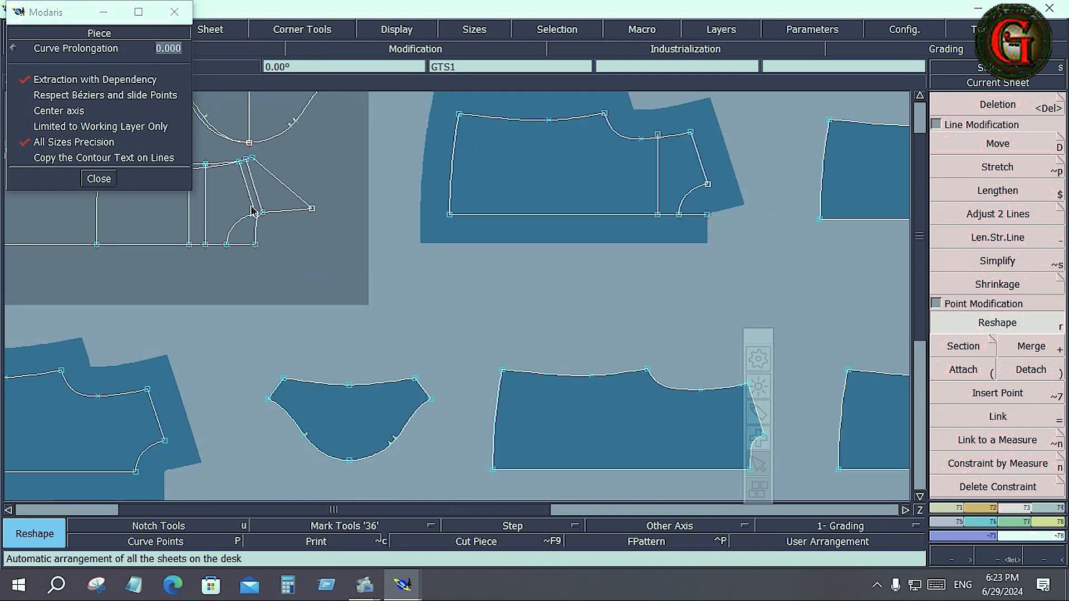
Step: Try moving the neck end of the inner shoulder line outward on the base pattern, undo the base pattern reshapes and rearrange all the sheets
{"action": "left_click", "coordinate": [254, 214]}
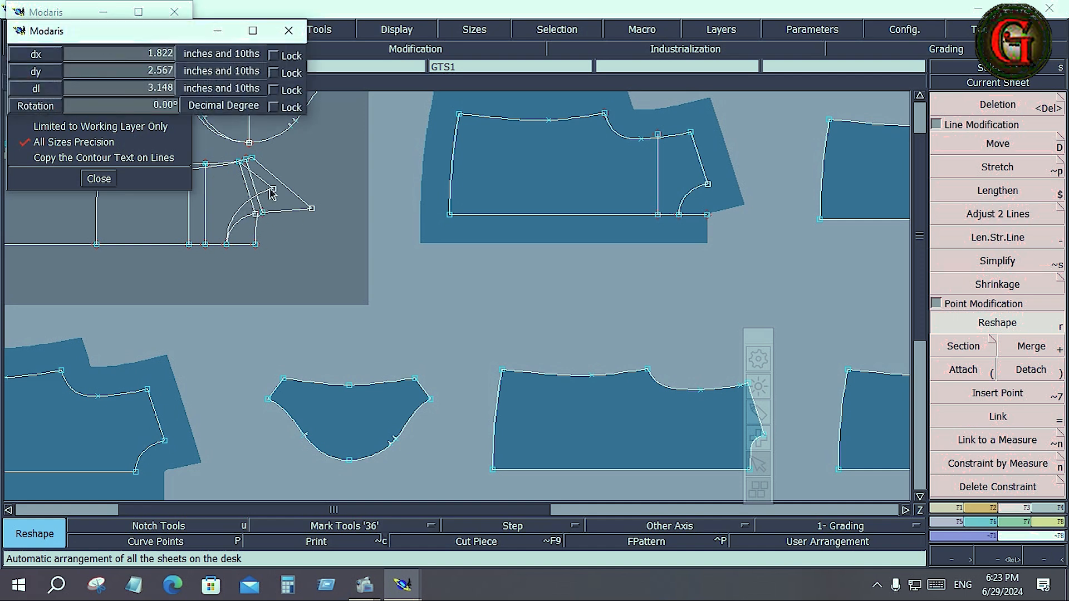
{"action": "left_click", "coordinate": [273, 189]}
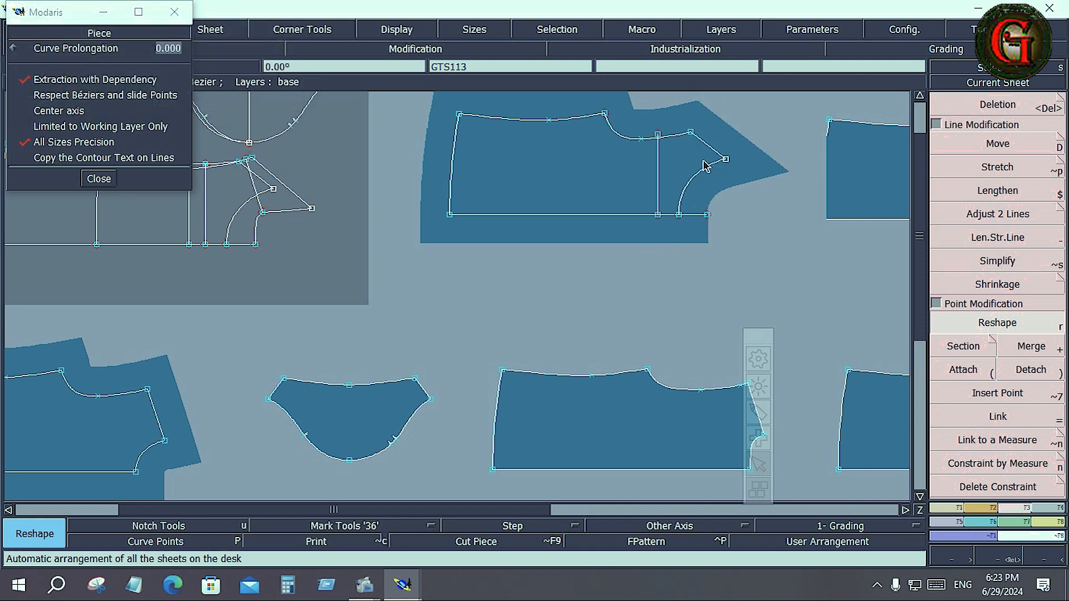
{"action": "key", "text": "ctrl+z"}
{"action": "key", "text": "ctrl+z"}
{"action": "key", "text": "ctrl+z"}
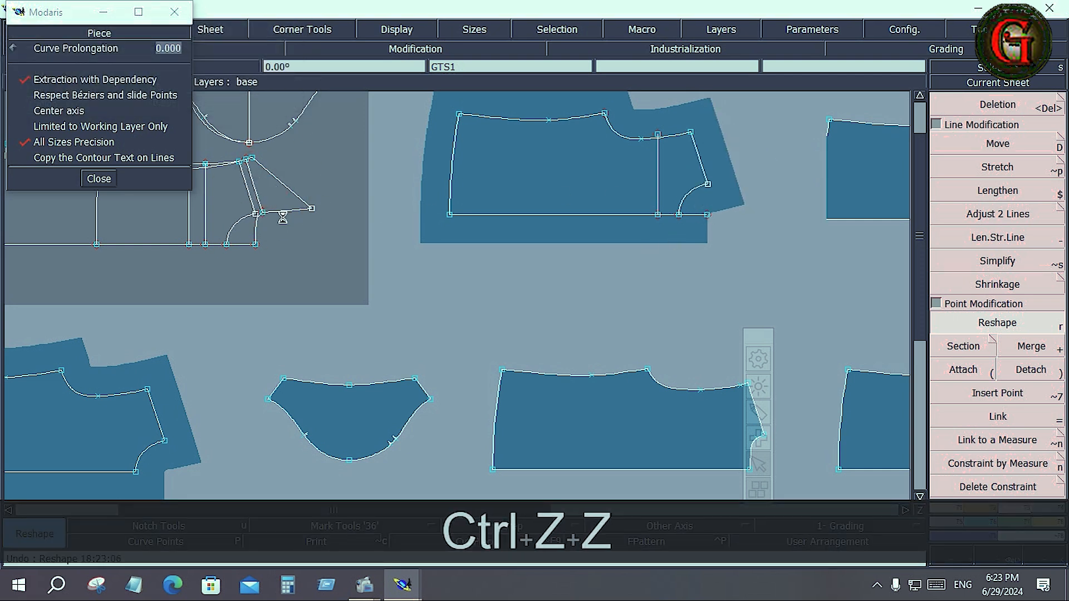
{"action": "key", "text": "j"}
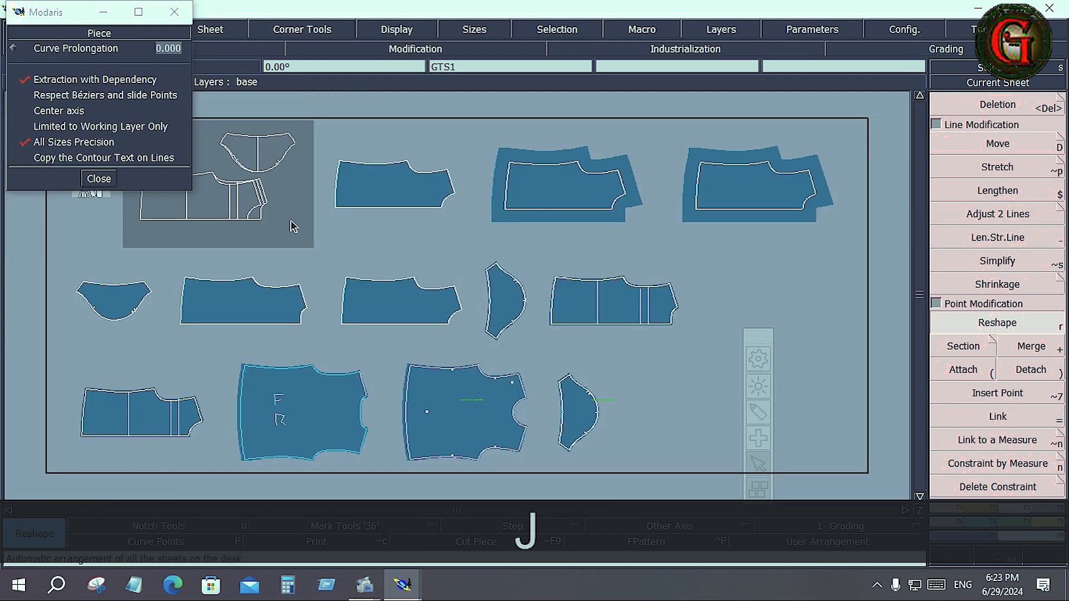
{"action": "key", "text": "ctrl"}
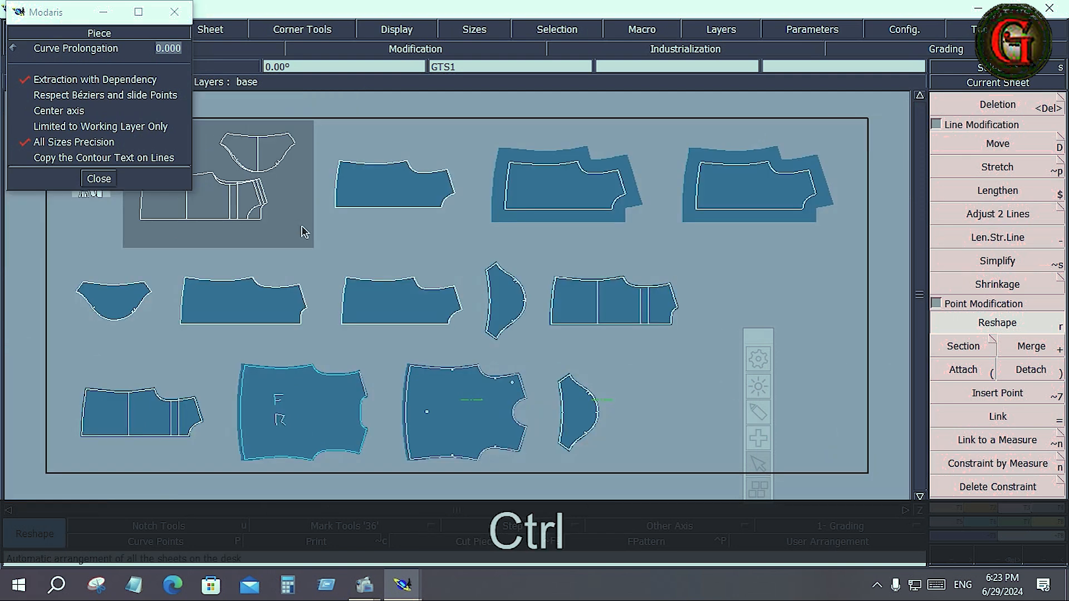
{"action": "key", "text": "ctrl+w"}
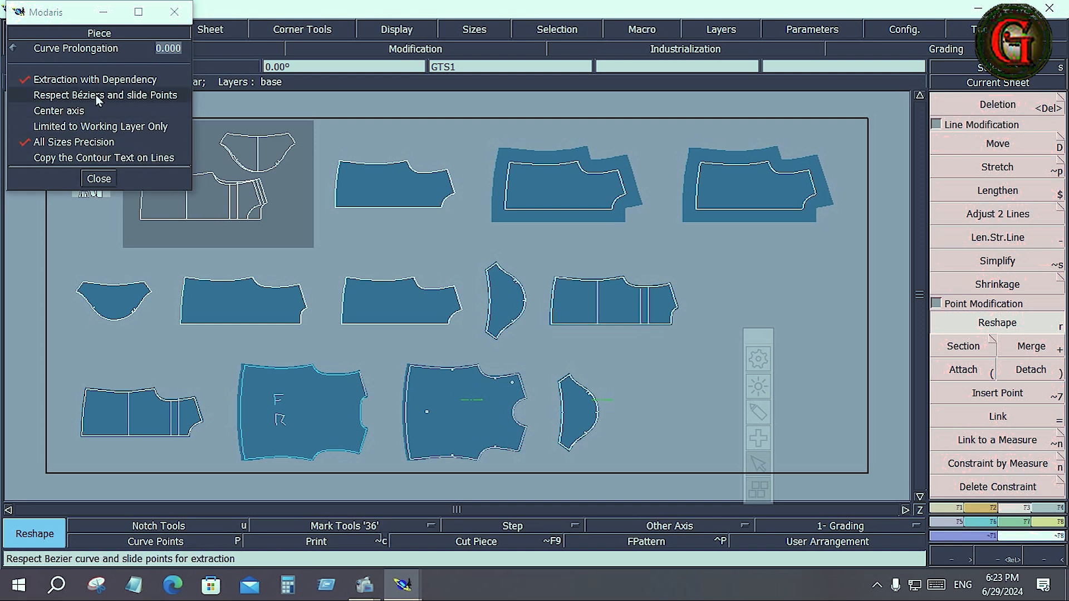
Step: Enable Respect Béziers and slide Points, extract the half-body with the shallow neckline as a dependent Seam piece, and inspect it in full view
{"action": "left_click", "coordinate": [28, 95]}
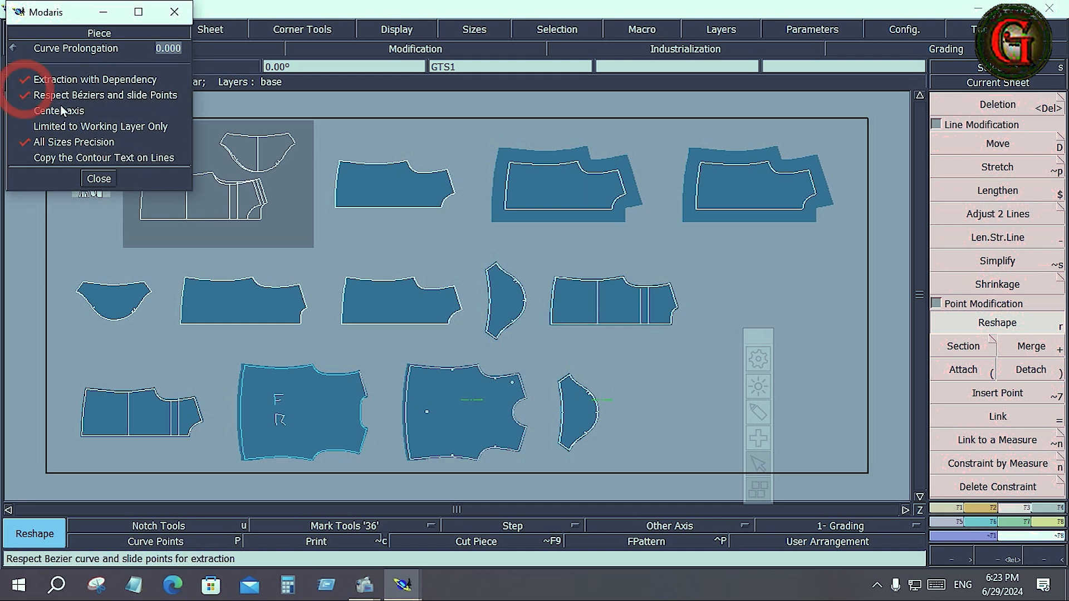
{"action": "key", "text": "Home"}
{"action": "key", "text": "F4"}
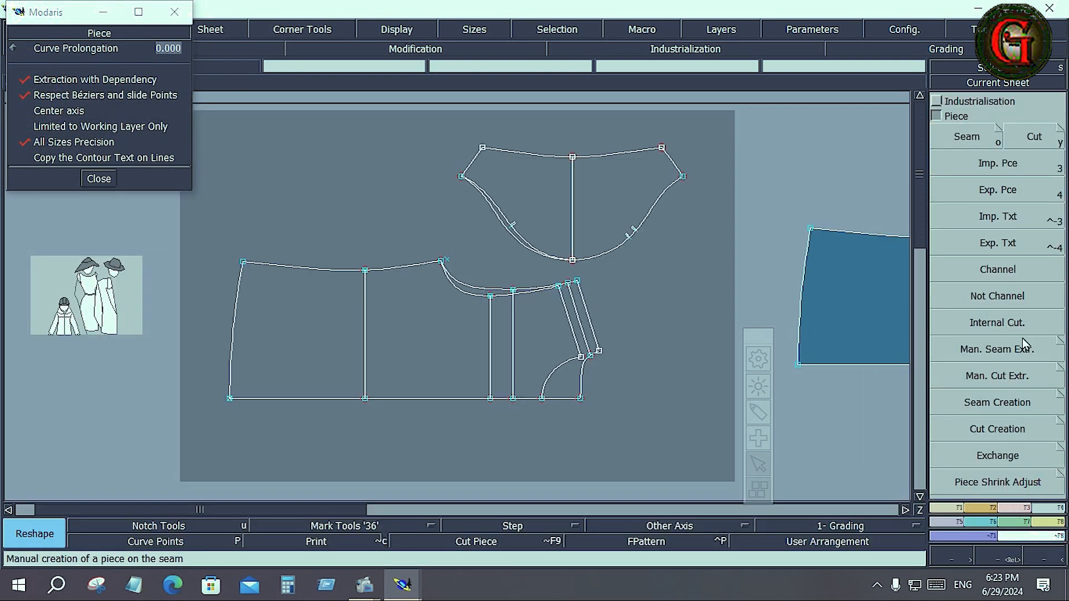
{"action": "left_click", "coordinate": [973, 139]}
{"action": "left_click", "coordinate": [284, 341]}
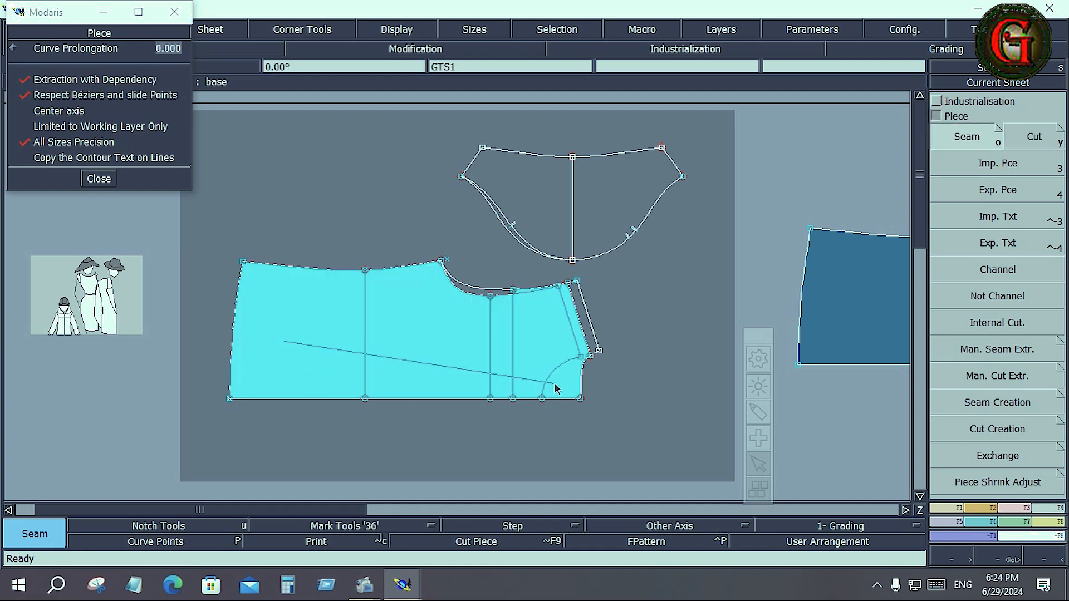
{"action": "left_click", "coordinate": [590, 328]}
{"action": "key", "text": "End"}
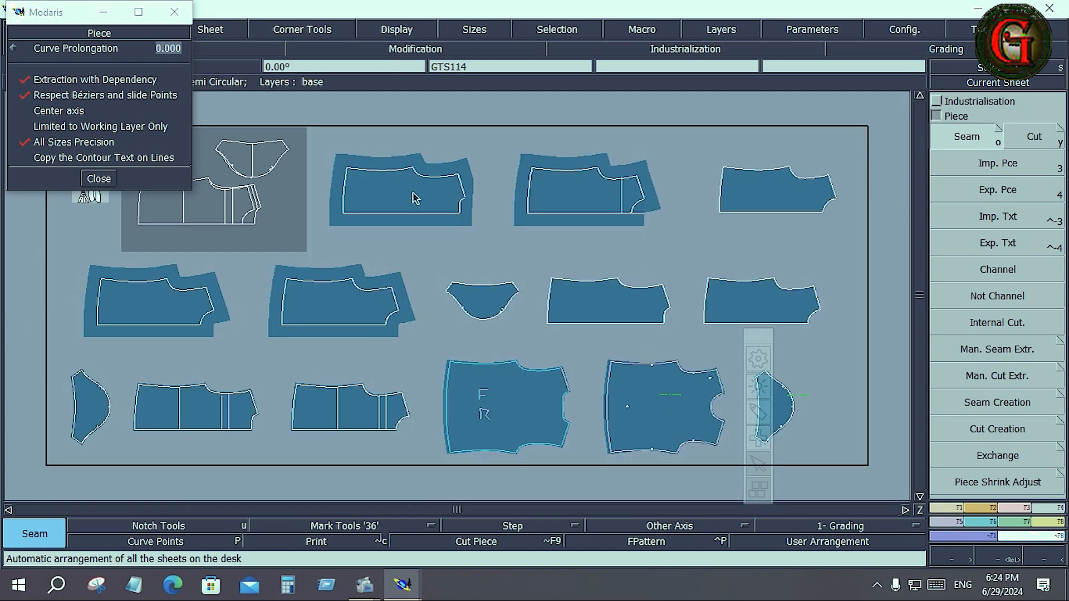
{"action": "left_click", "coordinate": [415, 199]}
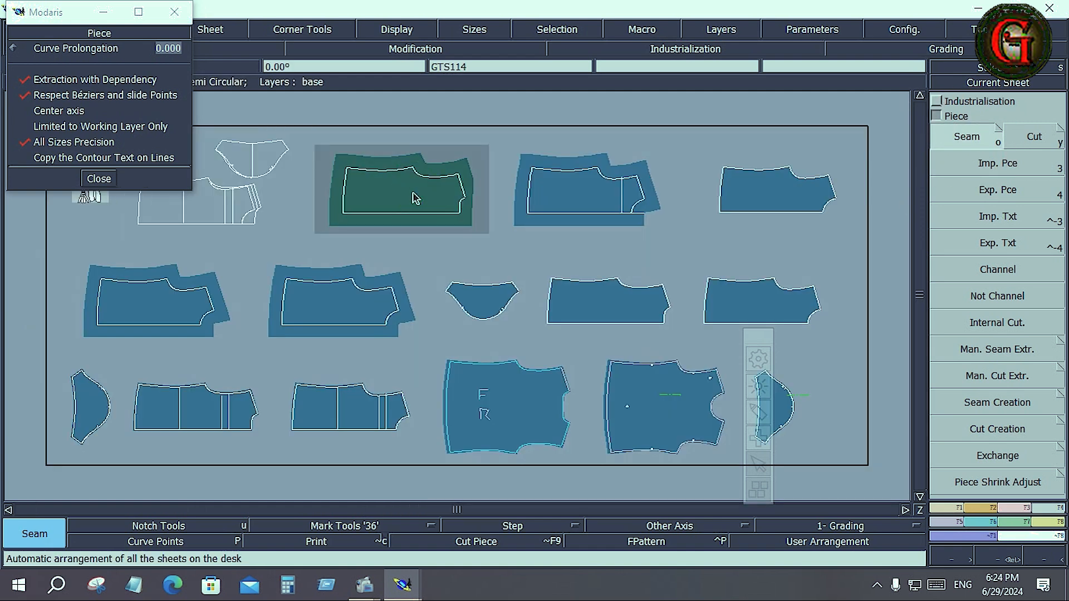
{"action": "key", "text": "Home"}
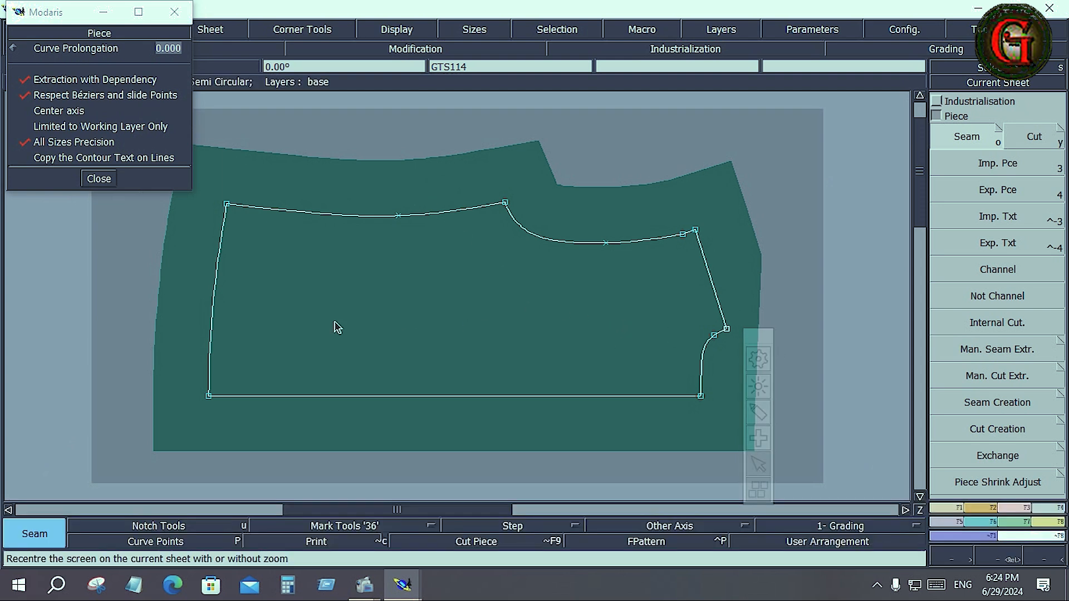
{"action": "key", "text": "j"}
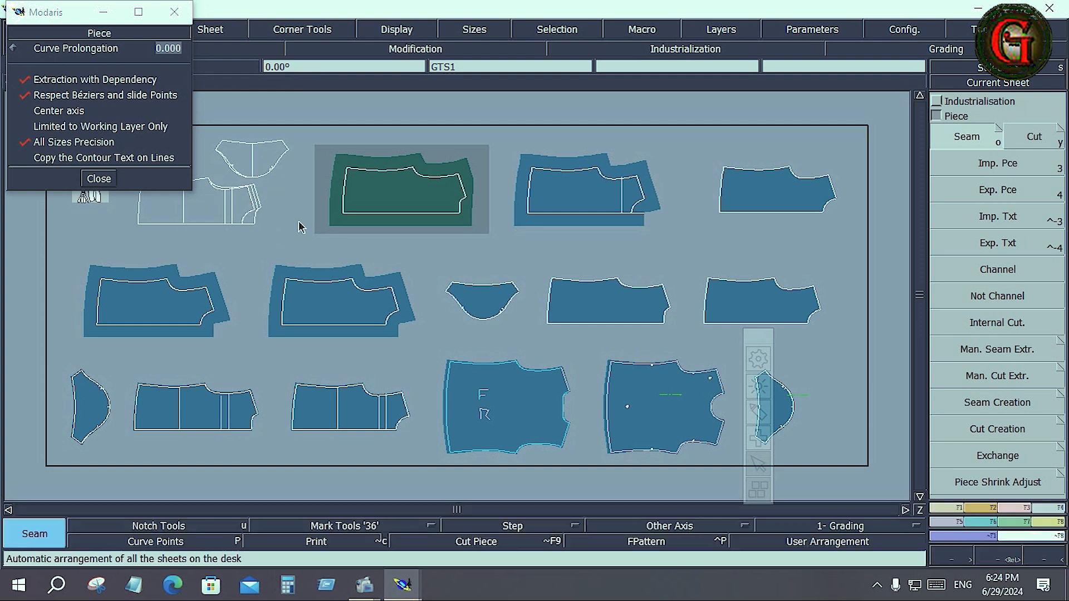
Step: Extract the body area up to the chest line as dependent Seam pieces, with Center axis enabled and Respect Béziers and slide Points turned off
{"action": "left_click", "coordinate": [228, 219]}
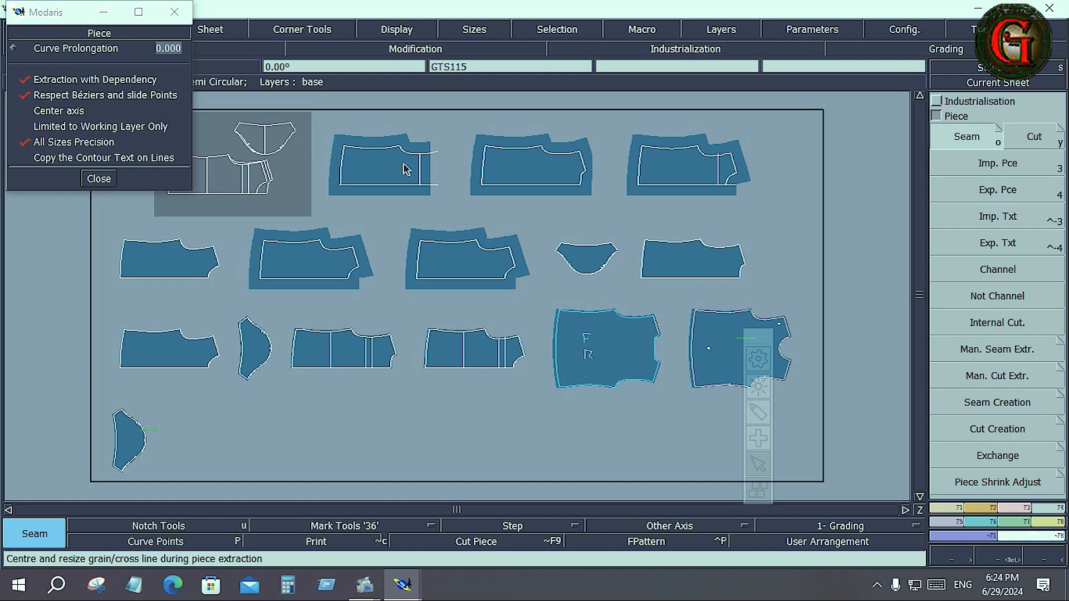
{"action": "key", "text": "Home"}
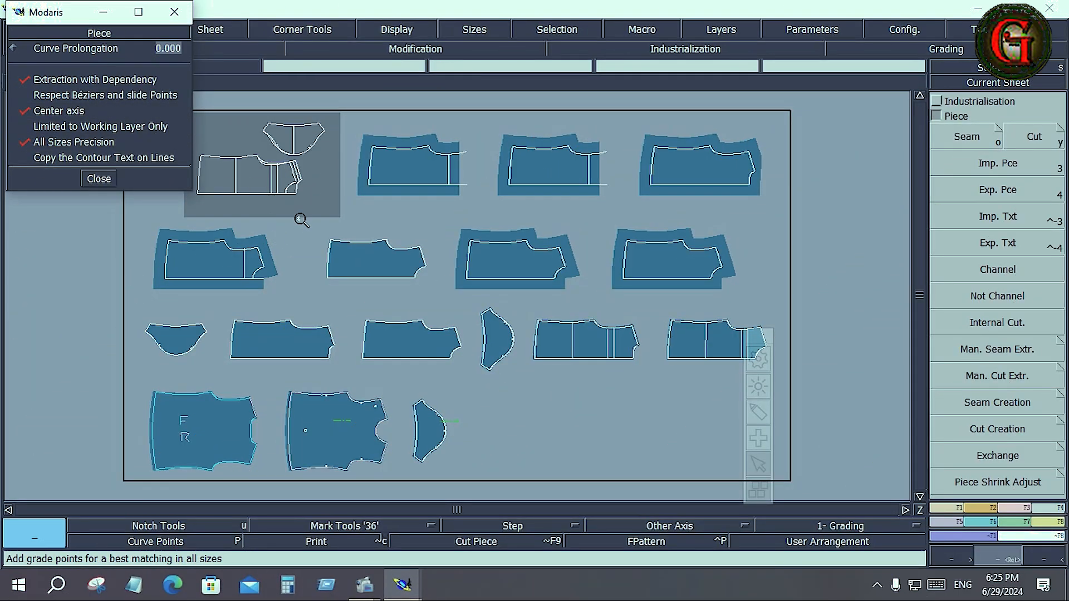
{"action": "key", "text": "Home"}
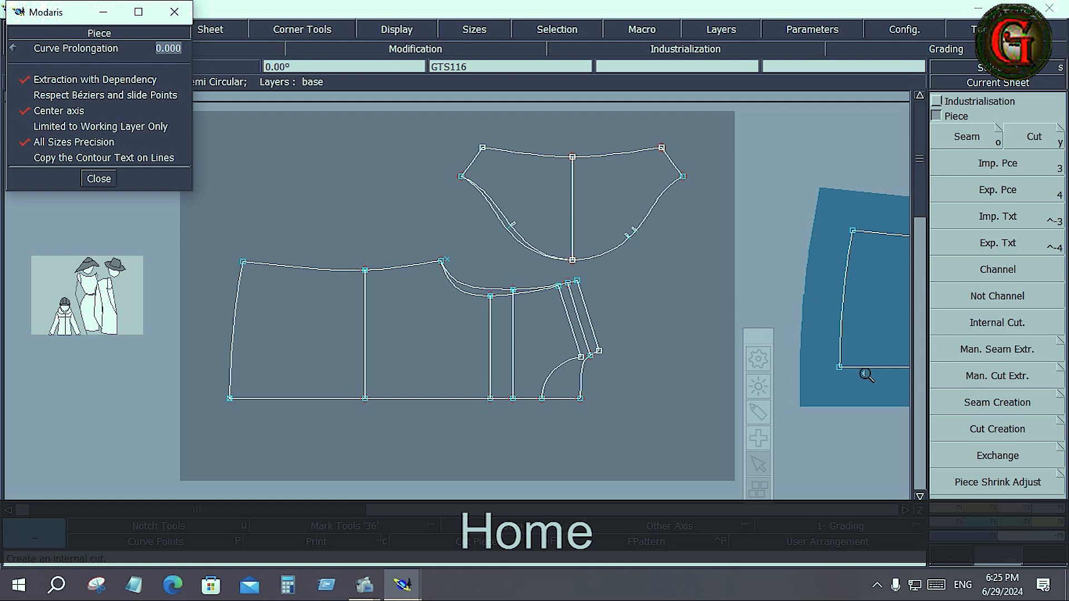
{"action": "key", "text": "j"}
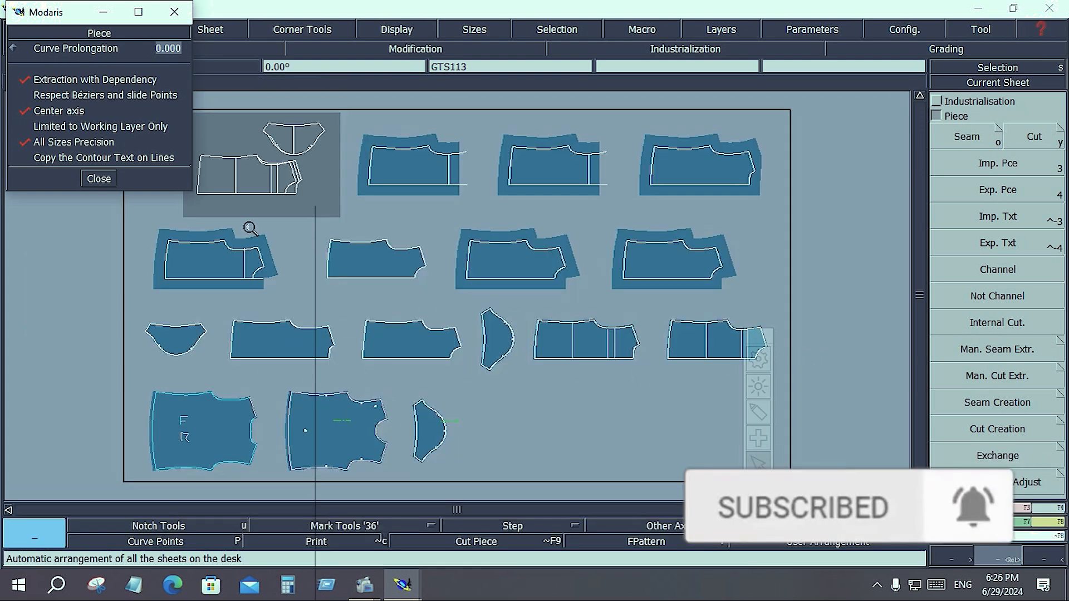
Step: Delete the body and sleeve sheets extracted during the demonstration and rearrange all the remaining sheets
{"action": "key", "text": "shift+z"}
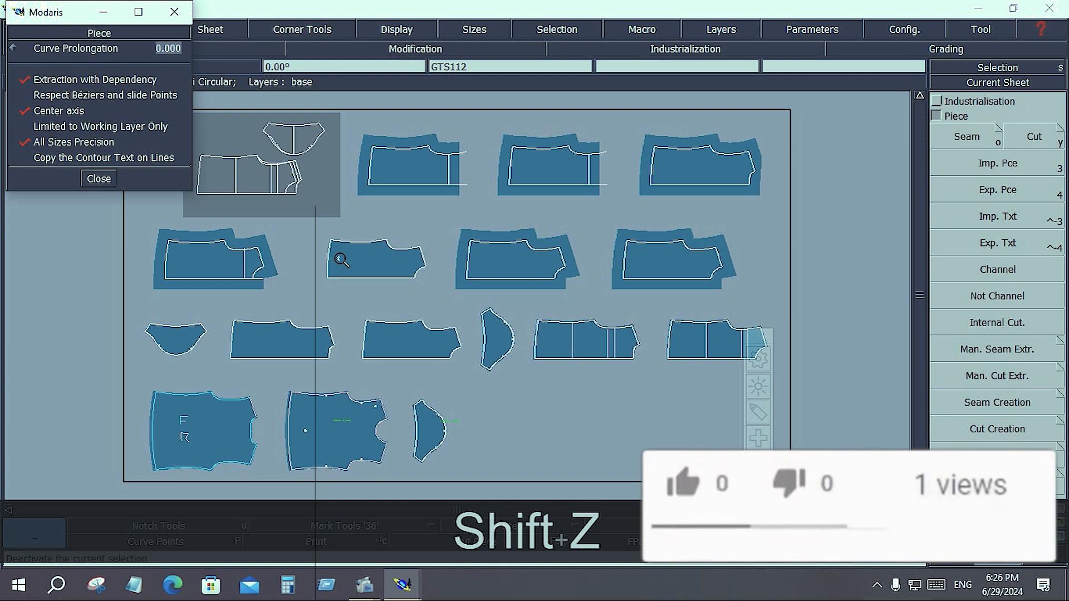
{"action": "key", "text": "z"}
{"action": "key", "text": "shift+d"}
{"action": "left_click", "coordinate": [425, 167]}
{"action": "left_click", "coordinate": [539, 172]}
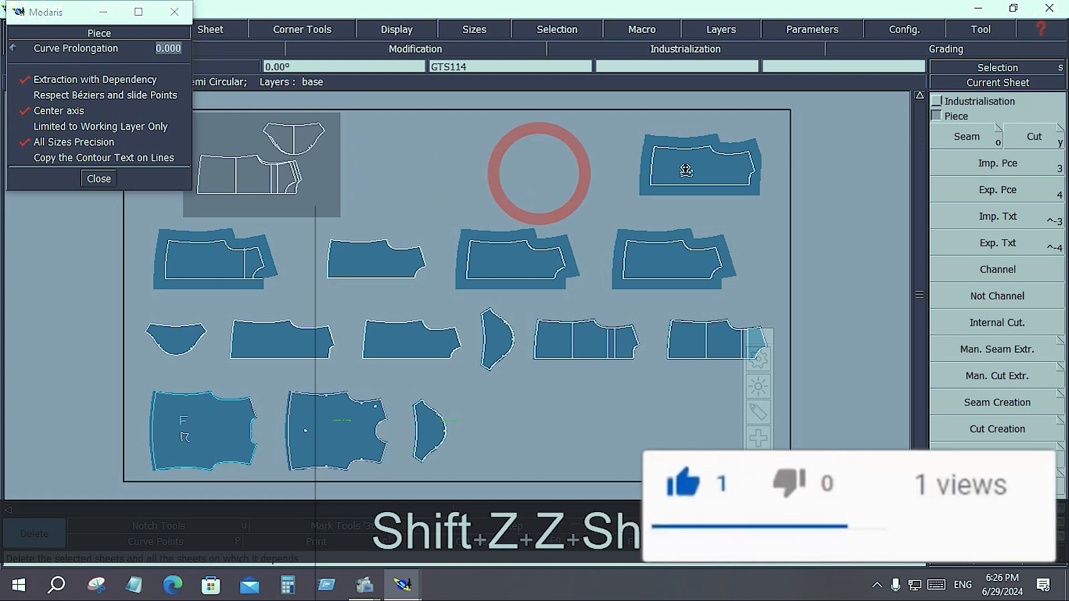
{"action": "left_click", "coordinate": [686, 170]}
{"action": "left_click", "coordinate": [666, 277]}
{"action": "left_click", "coordinate": [504, 277]}
{"action": "left_click", "coordinate": [382, 275]}
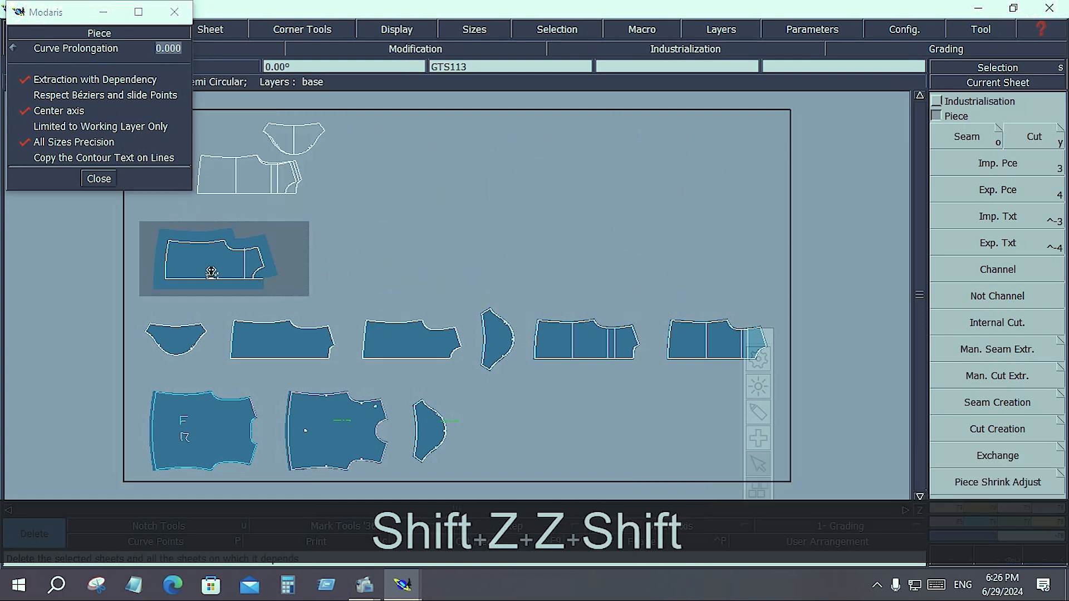
{"action": "left_click", "coordinate": [212, 273]}
{"action": "left_click", "coordinate": [493, 334]}
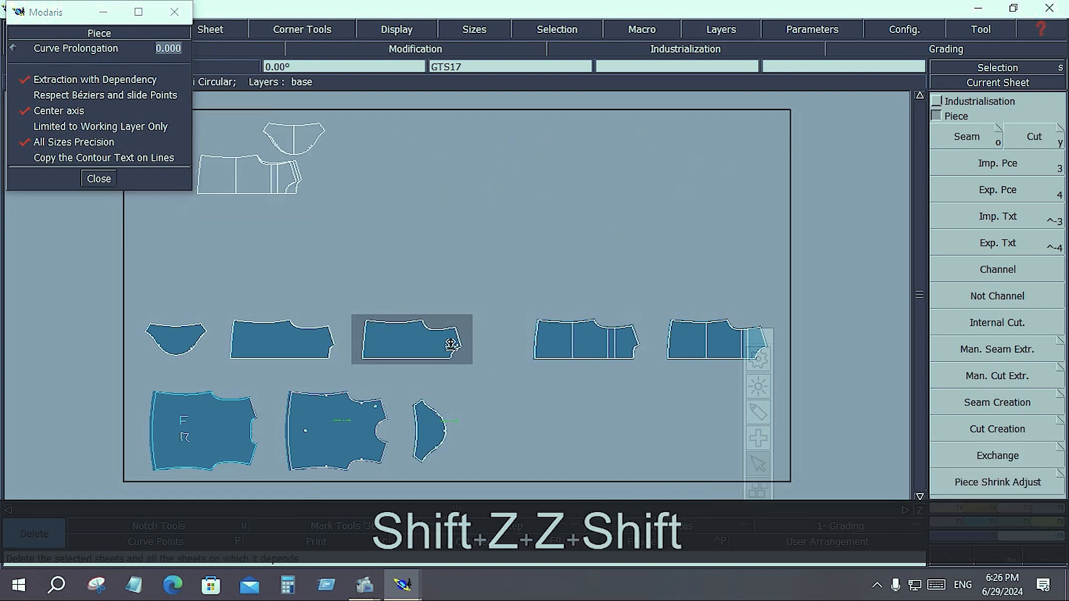
{"action": "left_click", "coordinate": [430, 342]}
{"action": "left_click", "coordinate": [310, 346]}
{"action": "key", "text": "j"}
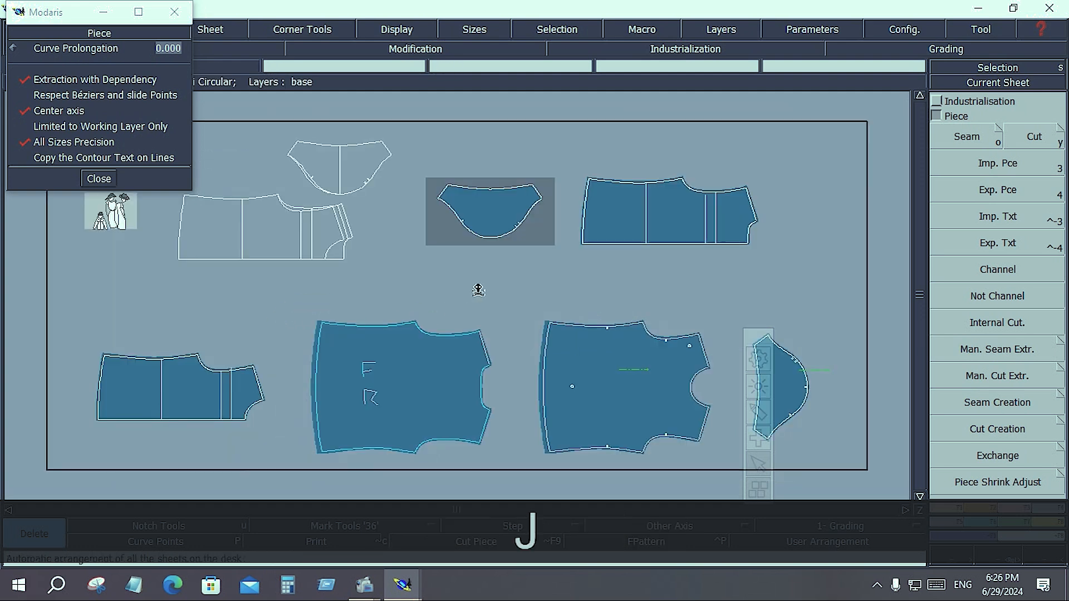
{"action": "left_click", "coordinate": [490, 239]}
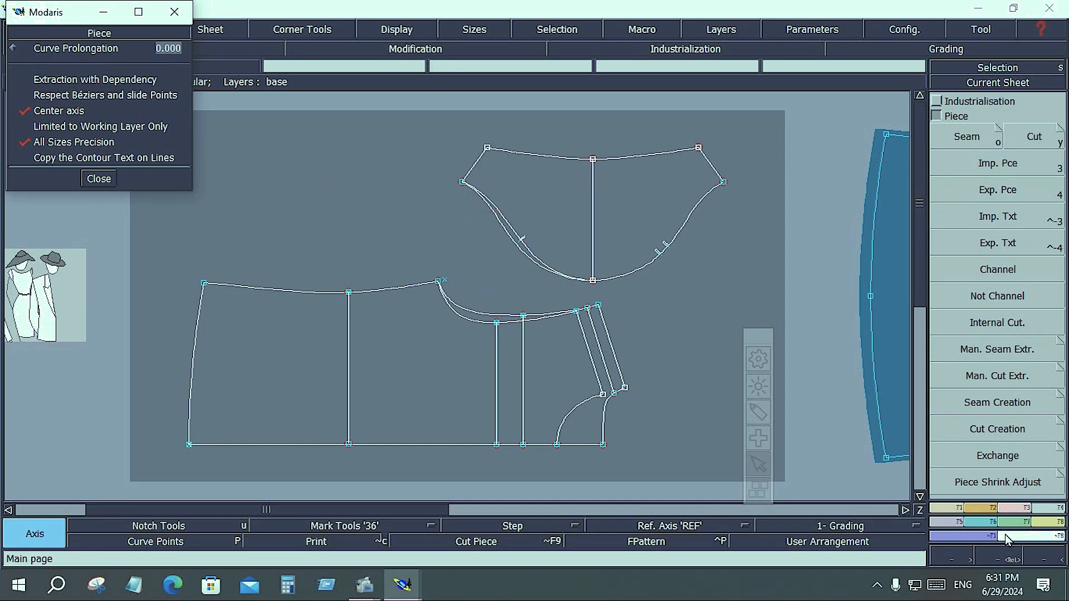
Step: Create a horizontal Grain Line Axis 'DF' inside the body of the base pattern and close the piece extraction options
{"action": "left_click", "coordinate": [684, 529]}
{"action": "left_click", "coordinate": [679, 467]}
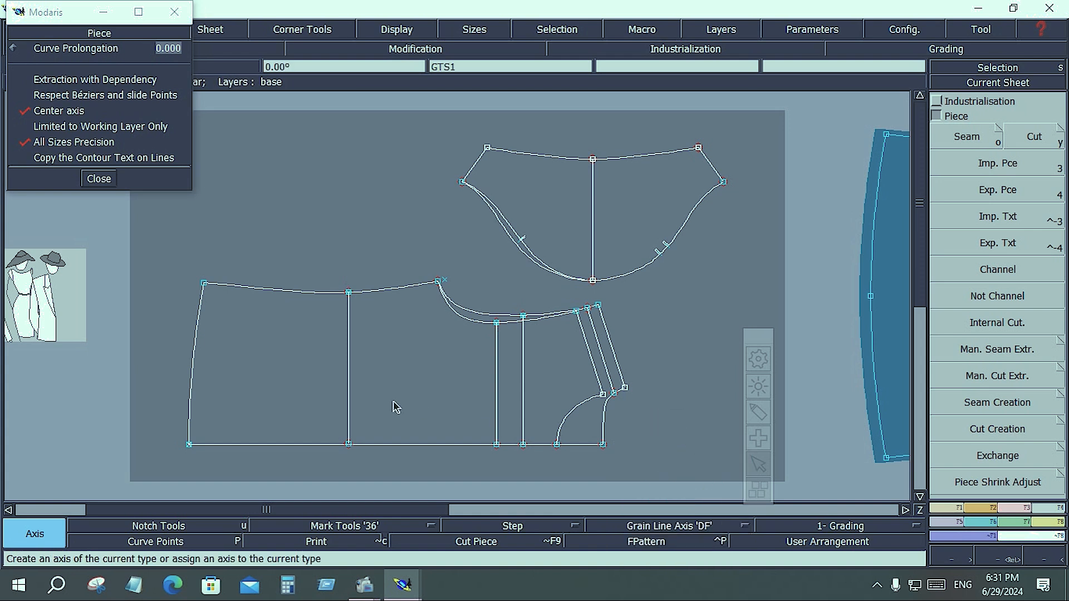
{"action": "left_click", "coordinate": [374, 401], "text": "ctrl"}
{"action": "left_click", "coordinate": [448, 401], "text": "ctrl"}
{"action": "left_click", "coordinate": [99, 178]}
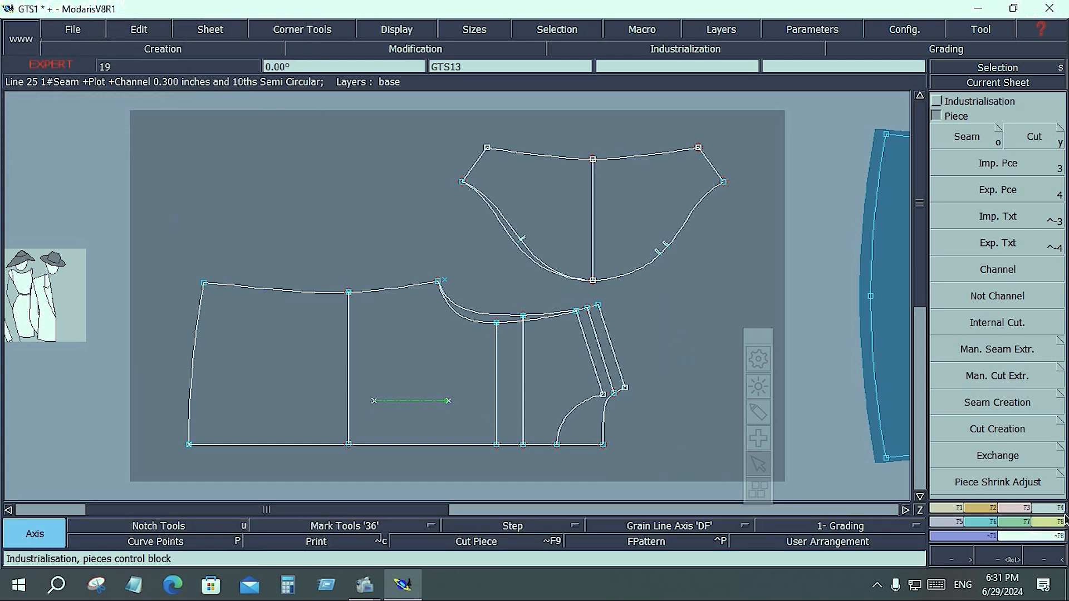
Step: Extract the front half-body with its grain line as a Seam piece and rearrange all the sheets
{"action": "left_click", "coordinate": [976, 137]}
{"action": "left_click_drag", "start_coordinate": [551, 391], "coordinate": [299, 390]}
{"action": "key", "text": "j"}
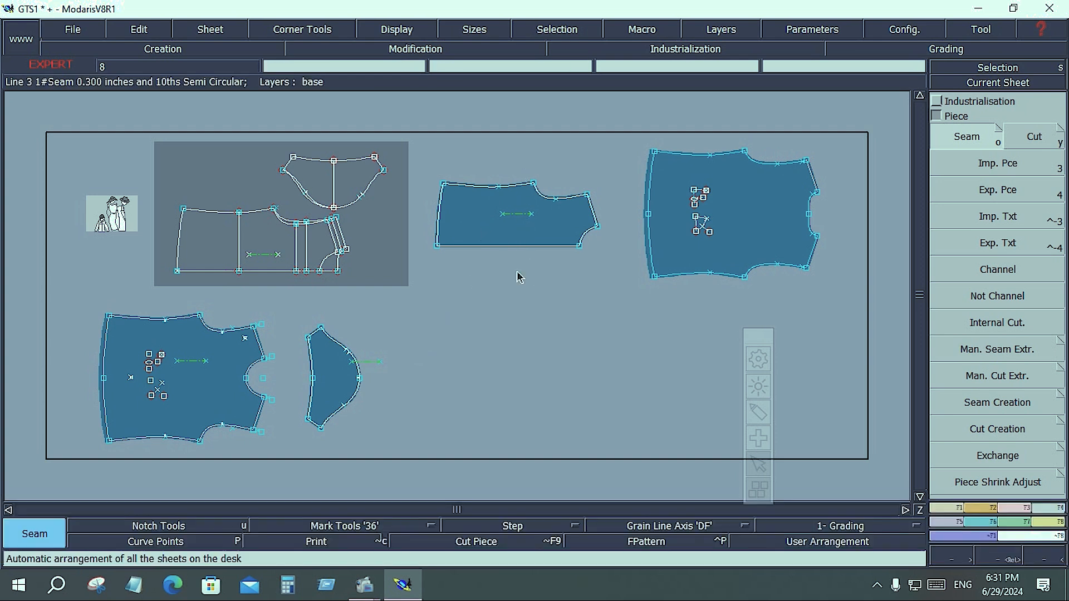
Step: Turn off Center axis in the Seam extraction options, extract the front half-body with its grain line again, and rearrange all the sheets
{"action": "right_click", "coordinate": [1001, 137]}
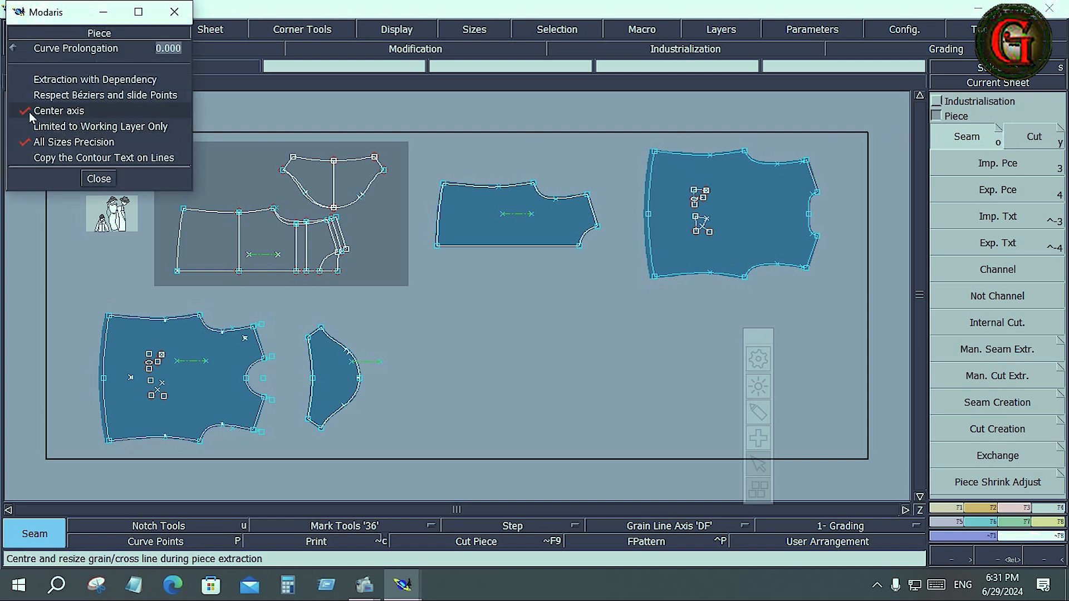
{"action": "left_click", "coordinate": [264, 256]}
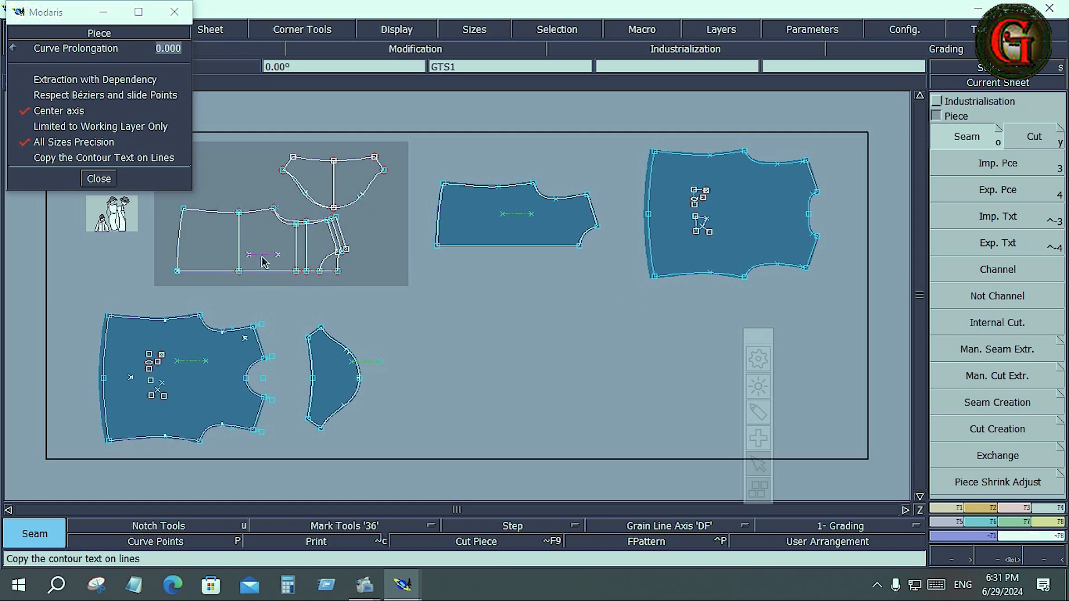
{"action": "left_click", "coordinate": [22, 112]}
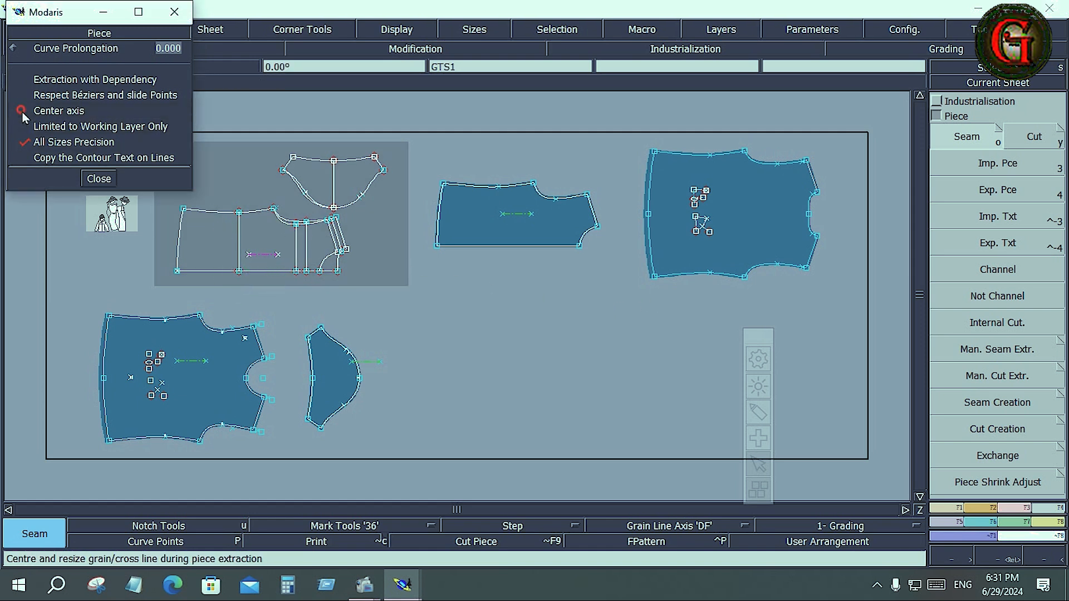
{"action": "left_click", "coordinate": [428, 320]}
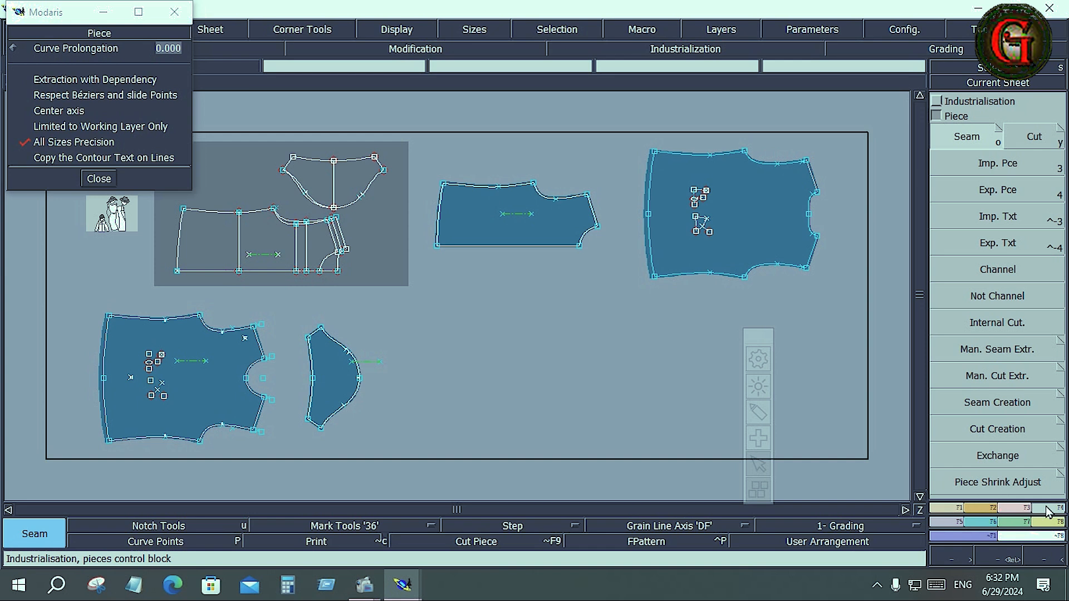
{"action": "left_click", "coordinate": [984, 167]}
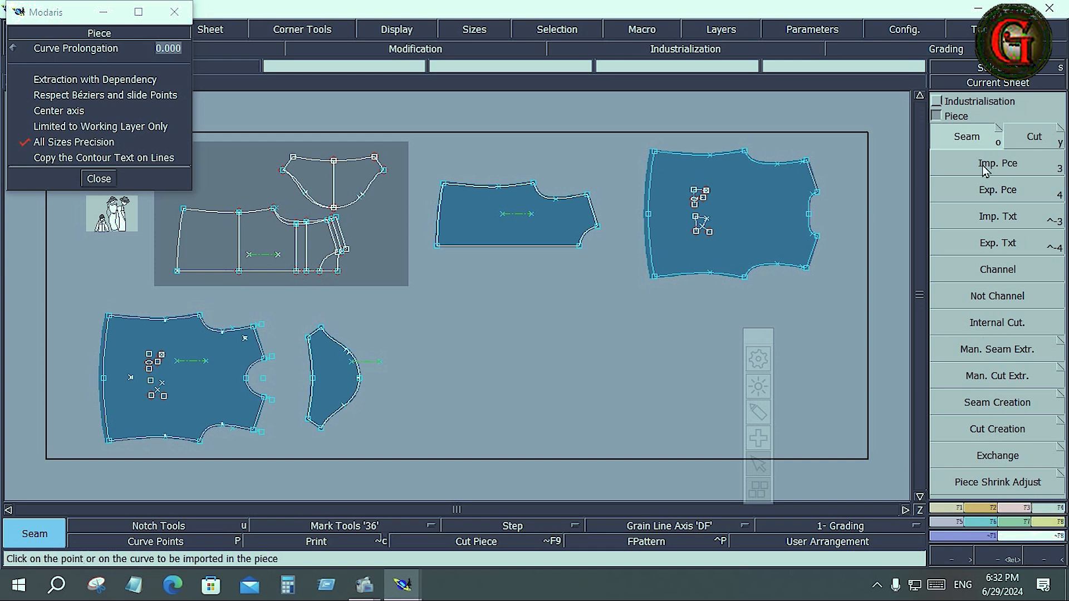
{"action": "left_click", "coordinate": [328, 255]}
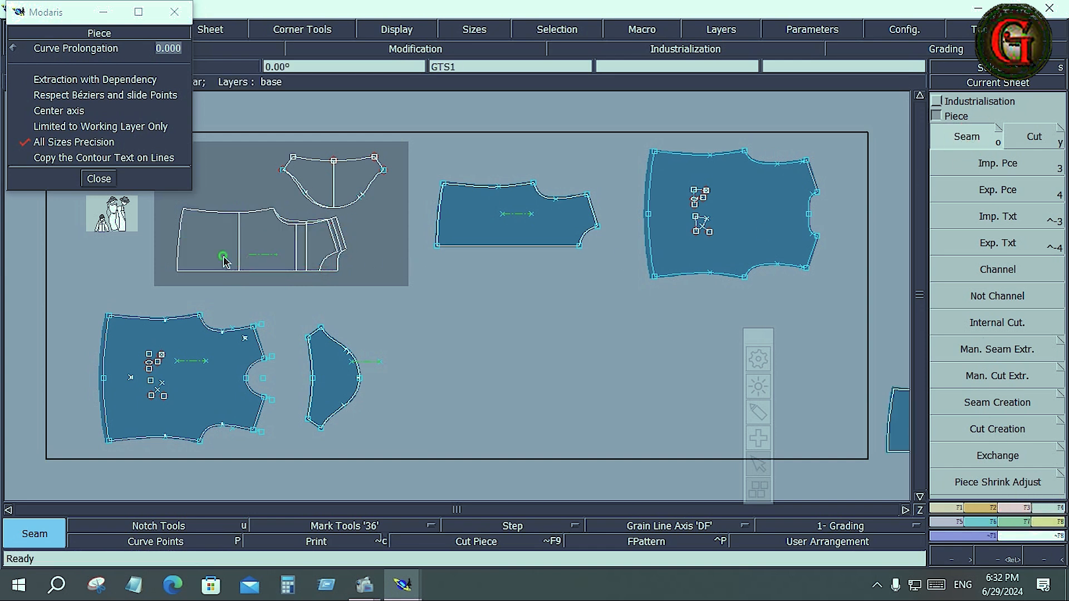
{"action": "key", "text": "j"}
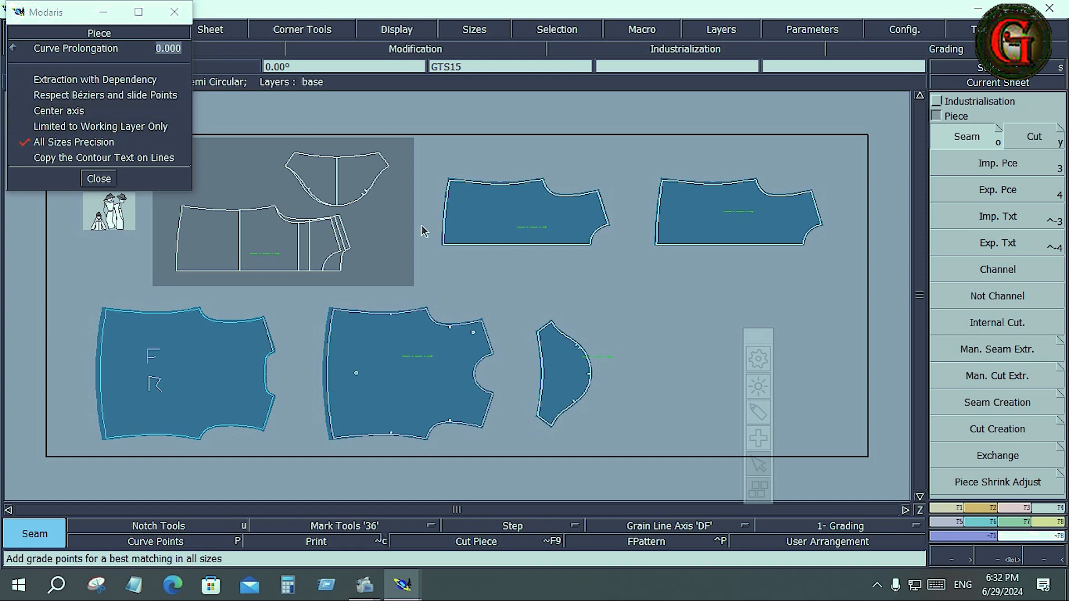
Step: Turn Center axis back on in the piece extraction options and return to the piece tools
{"action": "left_click", "coordinate": [25, 109]}
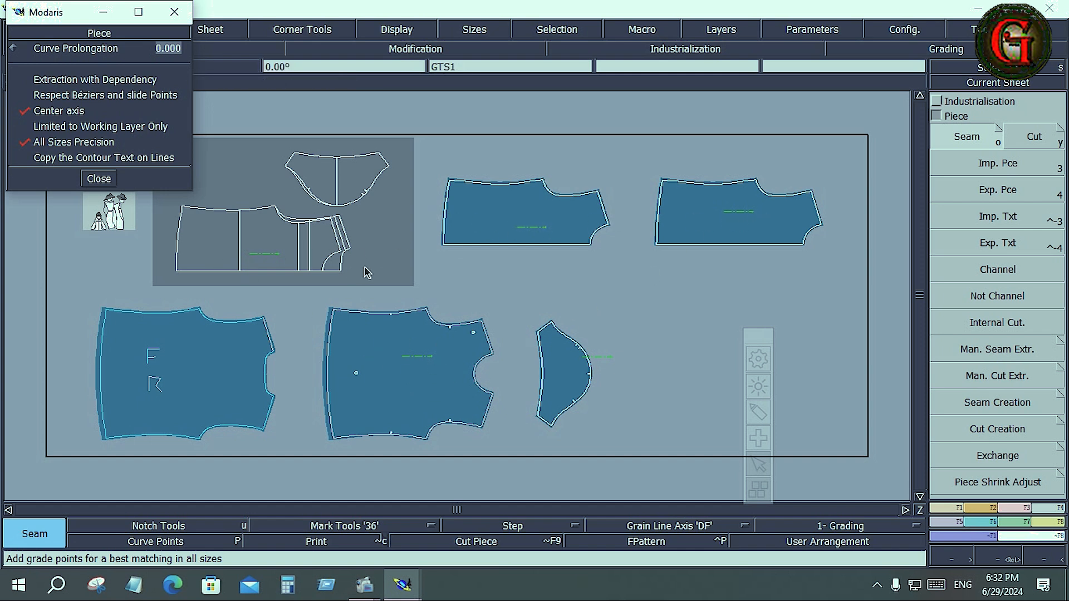
{"action": "left_click", "coordinate": [1041, 508]}
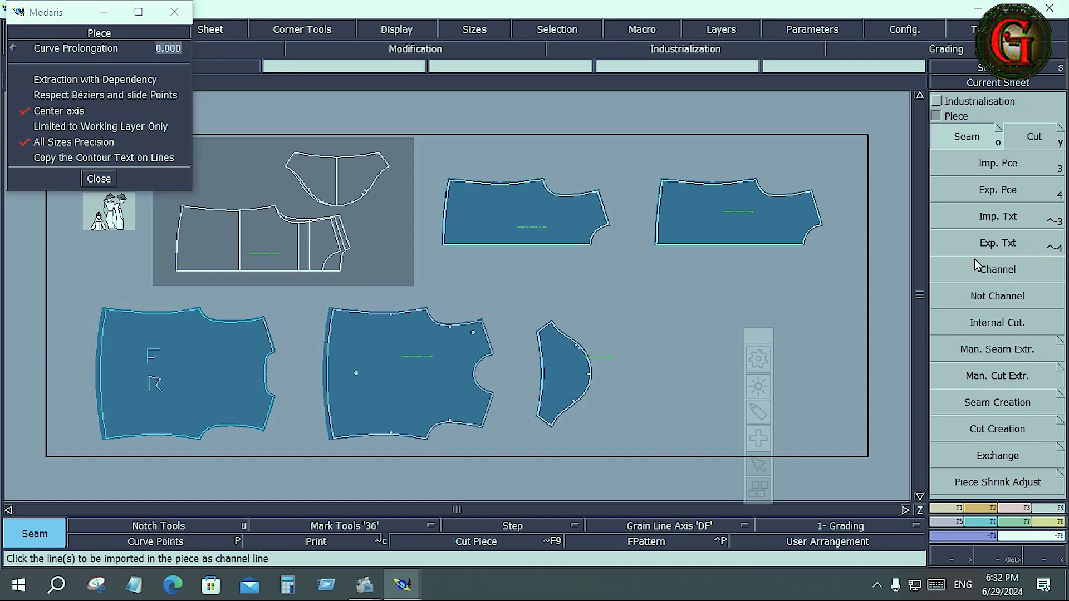
Step: Extract the sleeve from the base pattern as a Seam piece and rearrange all the sheets
{"action": "left_click", "coordinate": [332, 184]}
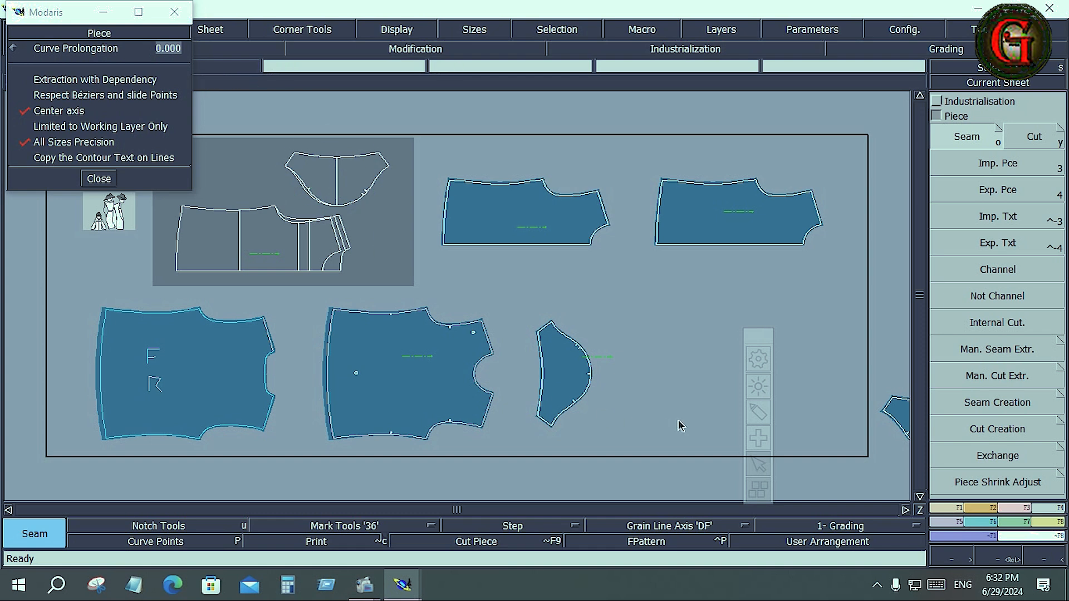
{"action": "key", "text": "Home"}
{"action": "key", "text": "j"}
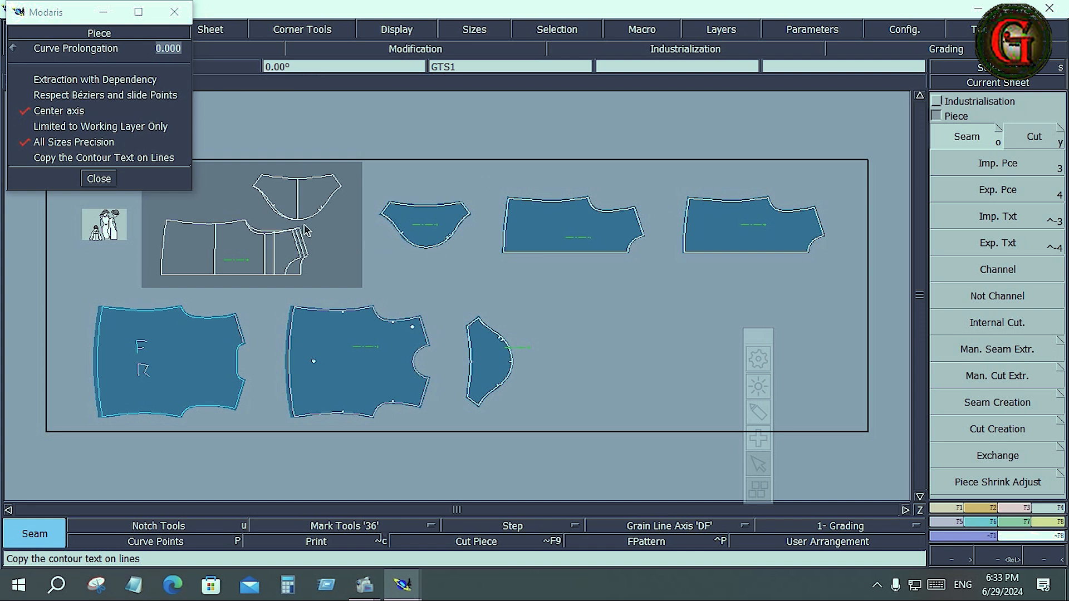
Step: Turn on Extraction with Dependency, Respect Béziers and slide Points, and Limited to Working Layer Only in the Seam extraction options
{"action": "left_click", "coordinate": [27, 79]}
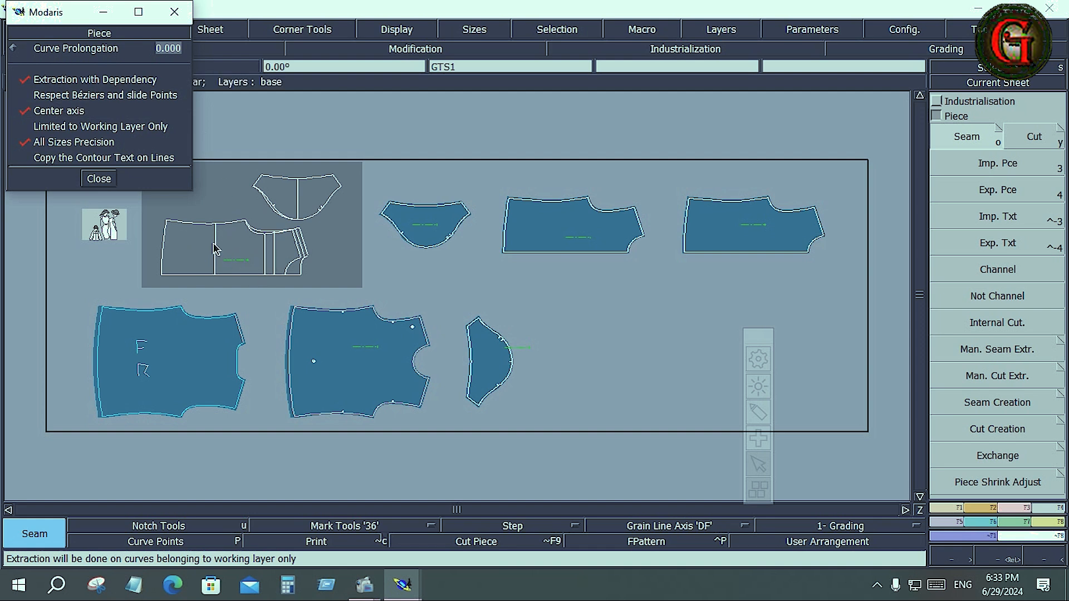
{"action": "left_click", "coordinate": [26, 98]}
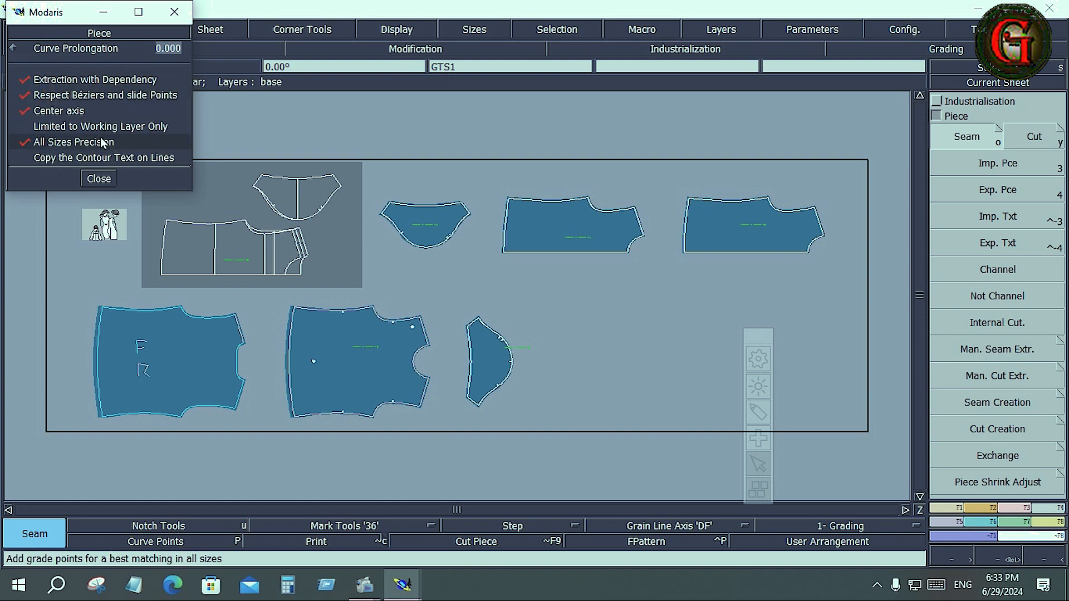
{"action": "left_click", "coordinate": [24, 127]}
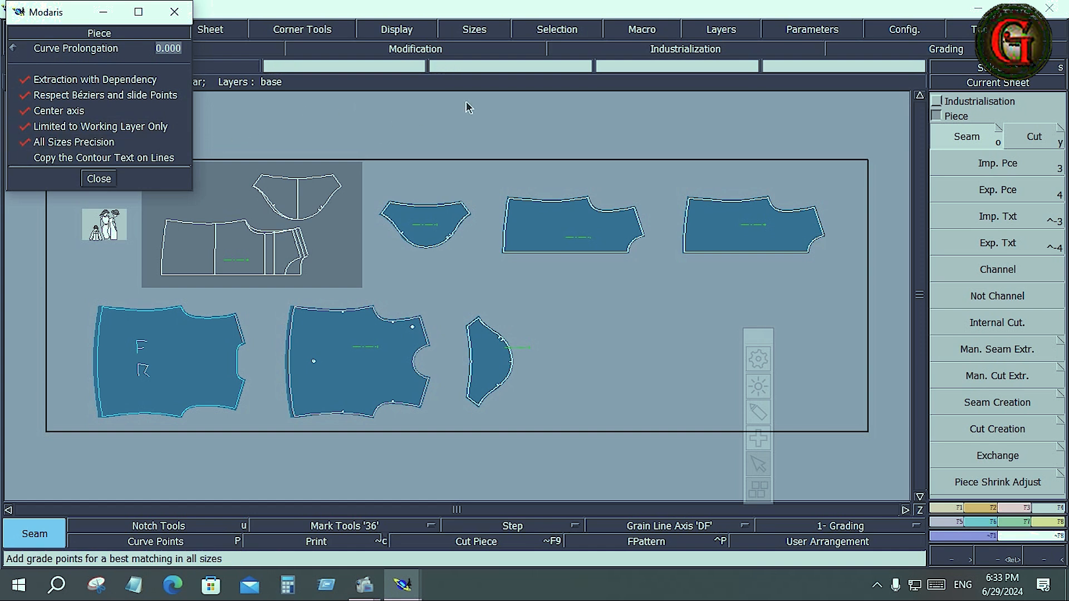
{"action": "left_click", "coordinate": [731, 32]}
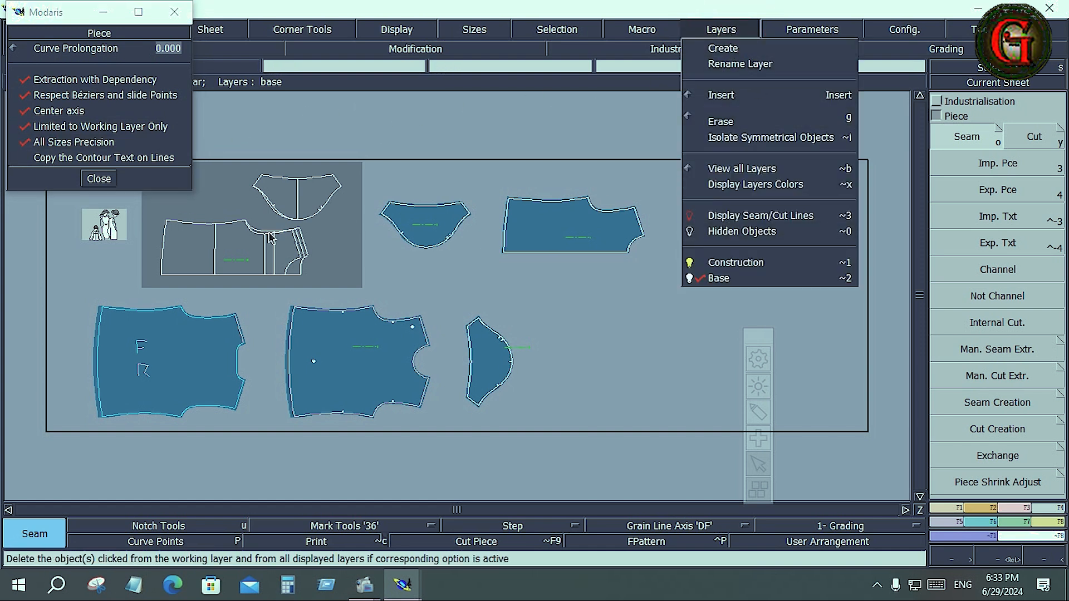
{"action": "left_click", "coordinate": [723, 49]}
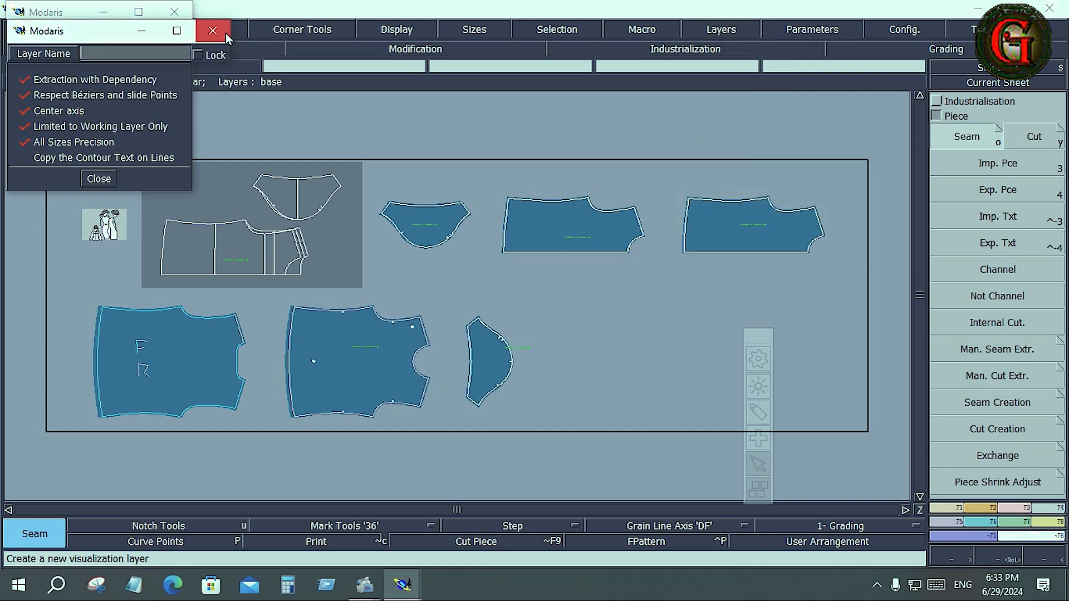
{"action": "left_click", "coordinate": [105, 180]}
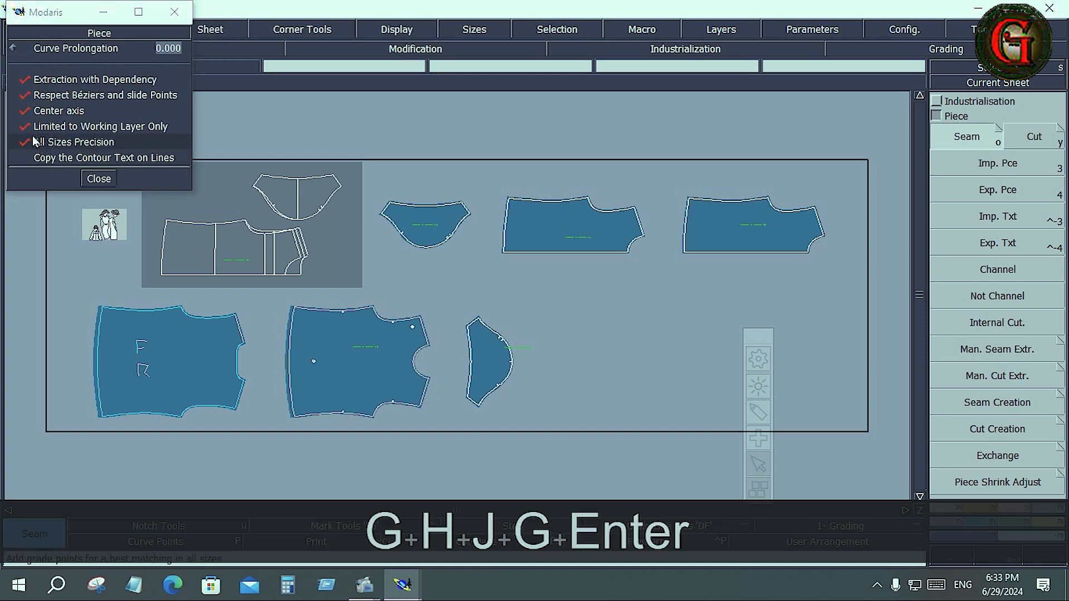
Step: Turn off every Seam extraction option except All Sizes Precision, leaving Copy the Contour Text on Lines off after toggling it
{"action": "left_click", "coordinate": [22, 80]}
{"action": "left_click", "coordinate": [24, 111]}
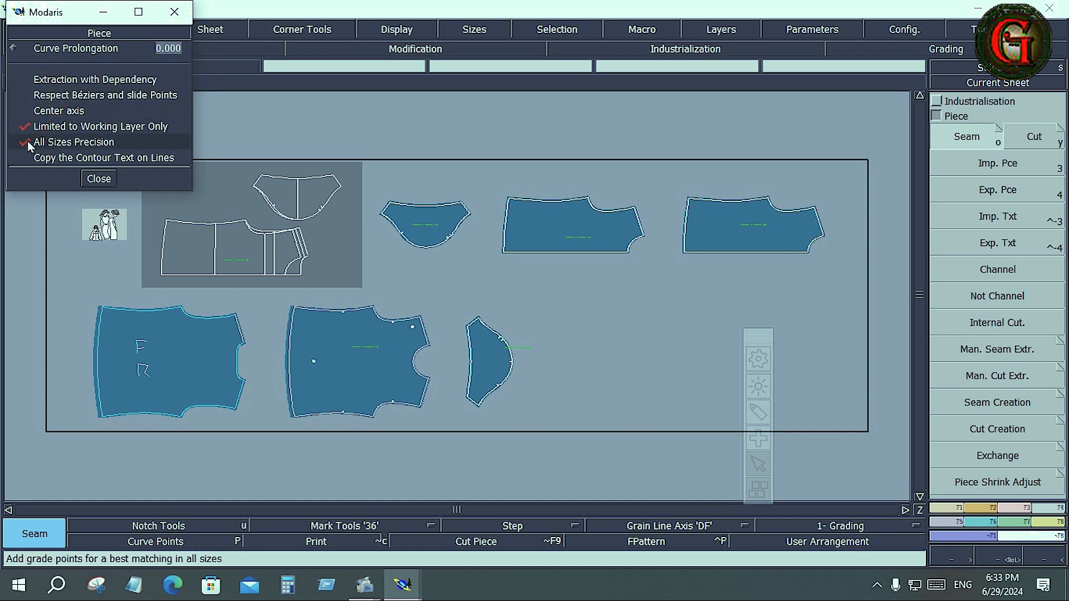
{"action": "left_click", "coordinate": [23, 127]}
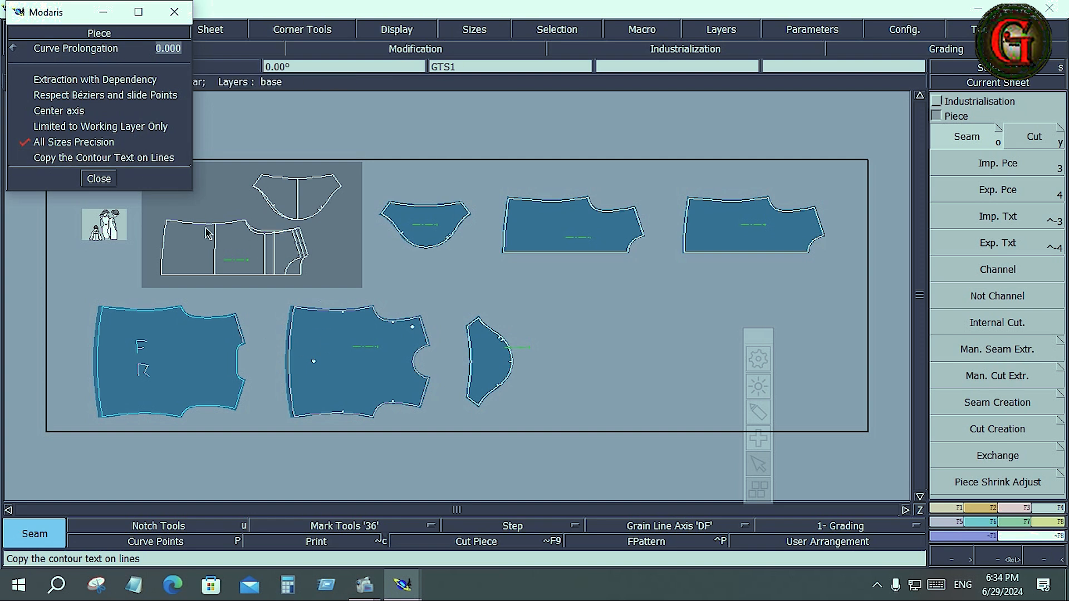
{"action": "left_click", "coordinate": [28, 160]}
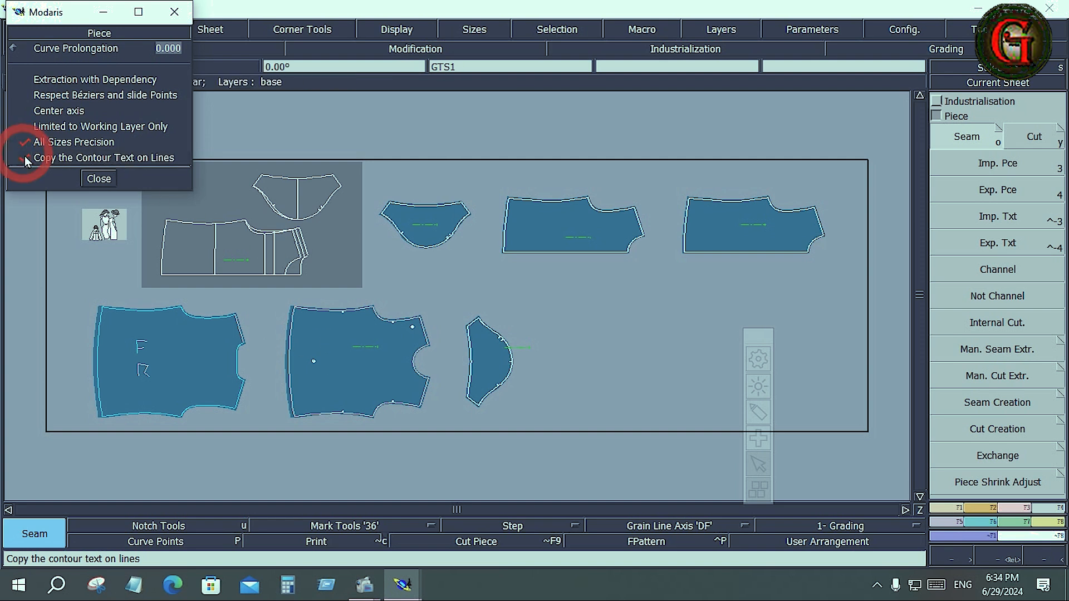
{"action": "left_click", "coordinate": [30, 157]}
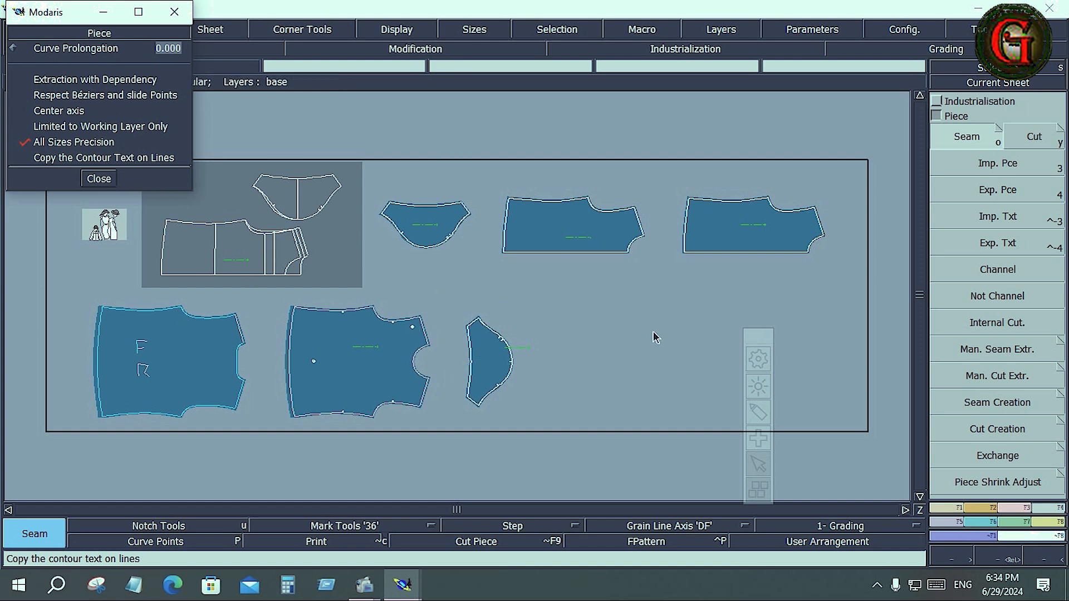
{"action": "left_click", "coordinate": [758, 408]}
{"action": "mouse_move", "coordinate": [924, 126]}
{"action": "left_mouse_down"}
{"action": "mouse_move", "coordinate": [1063, 132]}
{"action": "mouse_move", "coordinate": [1055, 154]}
{"action": "mouse_move", "coordinate": [981, 149]}
{"action": "mouse_move", "coordinate": [923, 126]}
{"action": "mouse_move", "coordinate": [928, 137]}
{"action": "left_mouse_up"}
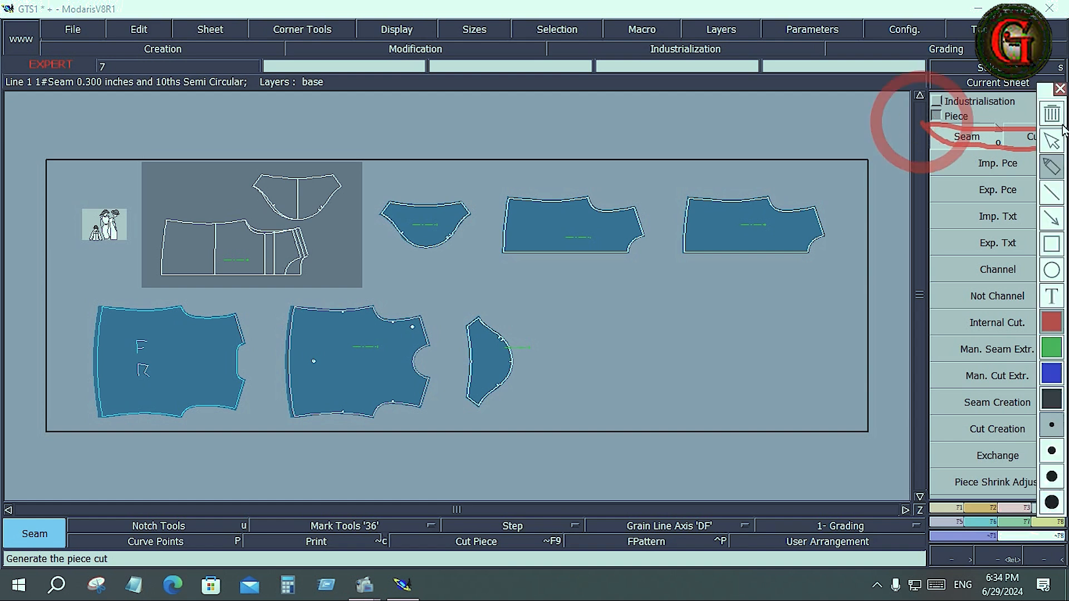
{"action": "left_click", "coordinate": [1059, 88]}
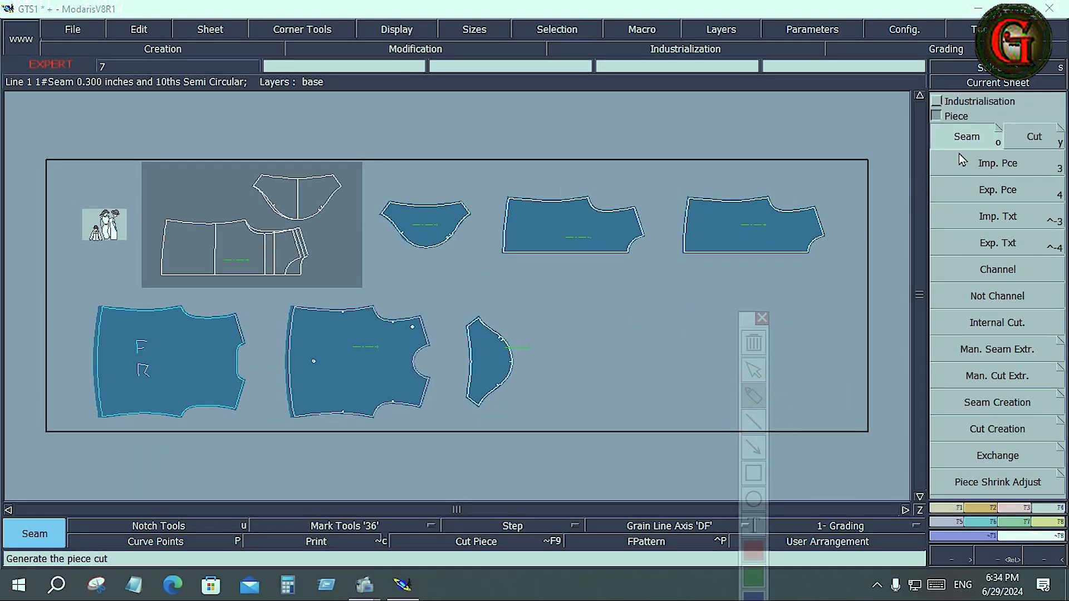
{"action": "mouse_move", "coordinate": [956, 152]}
{"action": "left_mouse_down"}
{"action": "mouse_move", "coordinate": [1025, 158]}
{"action": "mouse_move", "coordinate": [1057, 183]}
{"action": "mouse_move", "coordinate": [980, 205]}
{"action": "mouse_move", "coordinate": [945, 195]}
{"action": "mouse_move", "coordinate": [954, 157]}
{"action": "mouse_move", "coordinate": [963, 158]}
{"action": "left_mouse_up"}
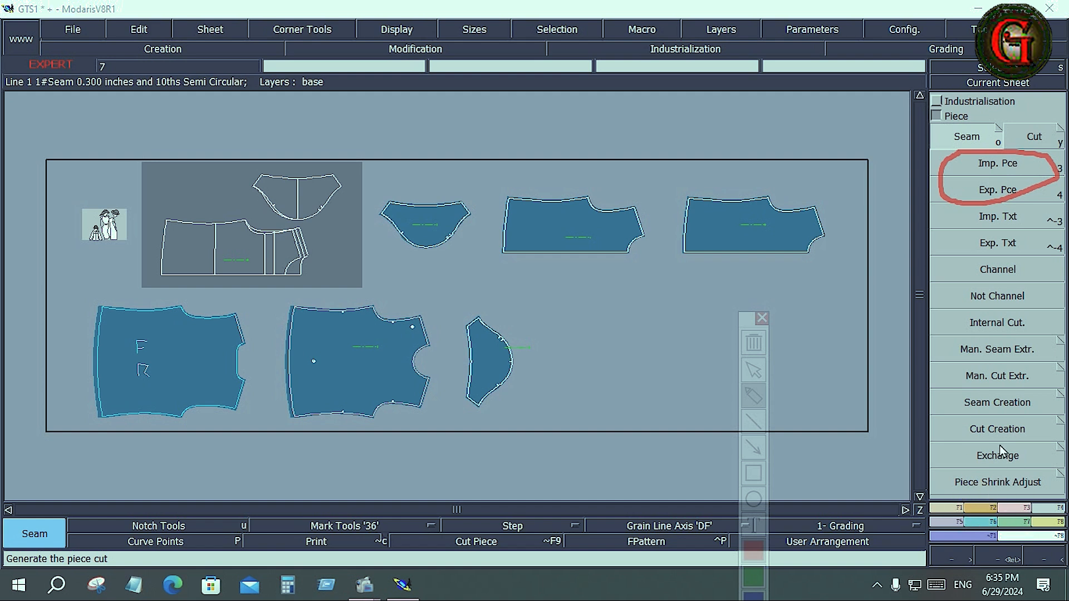
Step: Draw a small freehand rectangle on the base pattern sheet, in the empty area beyond the sleeve piece
{"action": "left_click", "coordinate": [977, 519]}
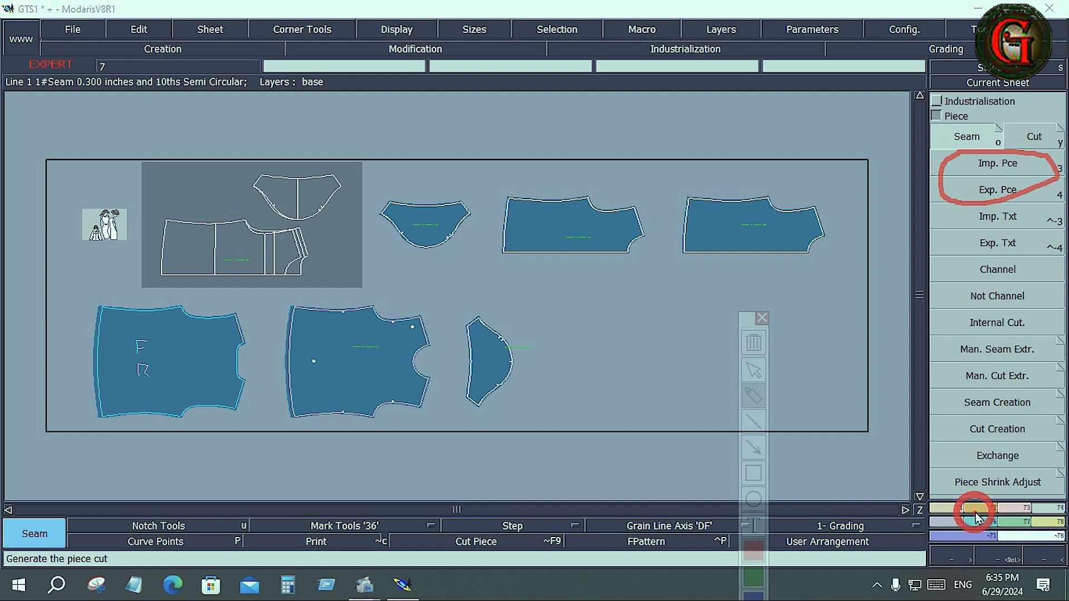
{"action": "left_click", "coordinate": [998, 478]}
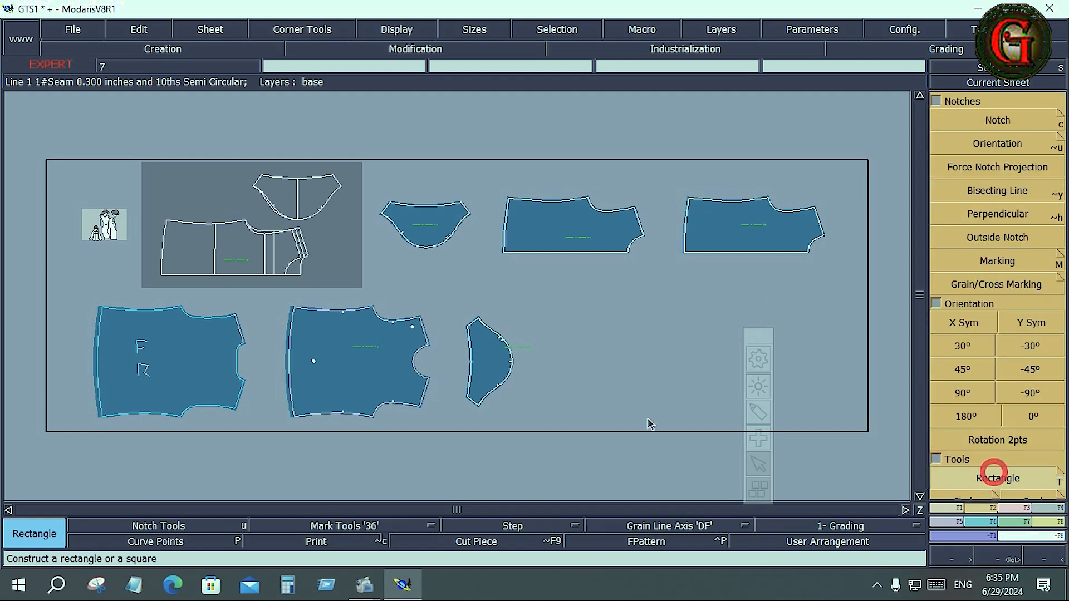
{"action": "left_click", "coordinate": [592, 337]}
{"action": "left_click", "coordinate": [627, 352]}
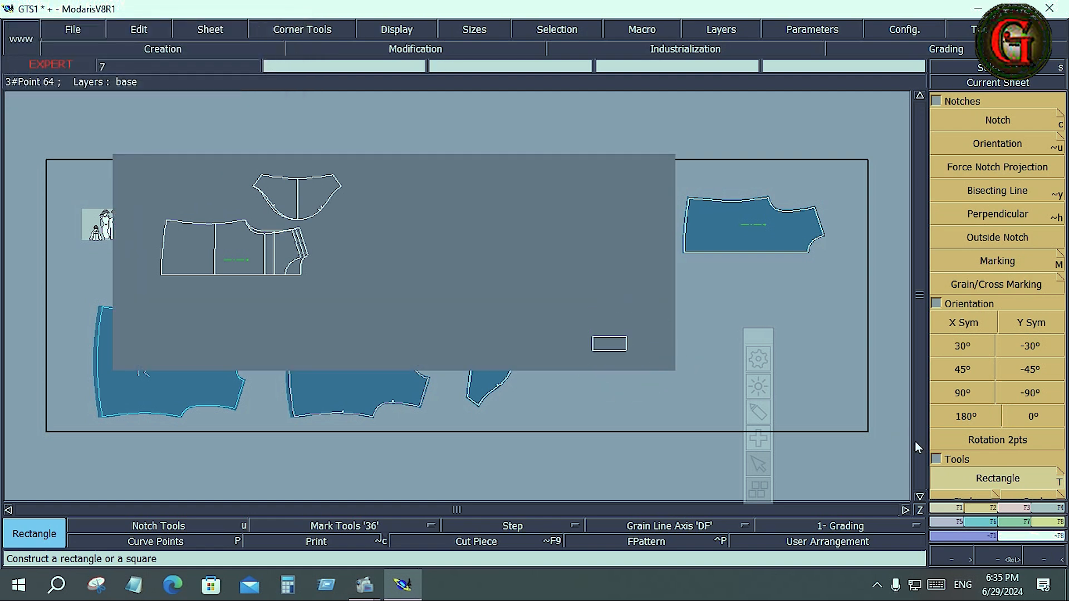
Step: Extract the small rectangle on the base pattern sheet as a Seam piece
{"action": "left_click", "coordinate": [1034, 507]}
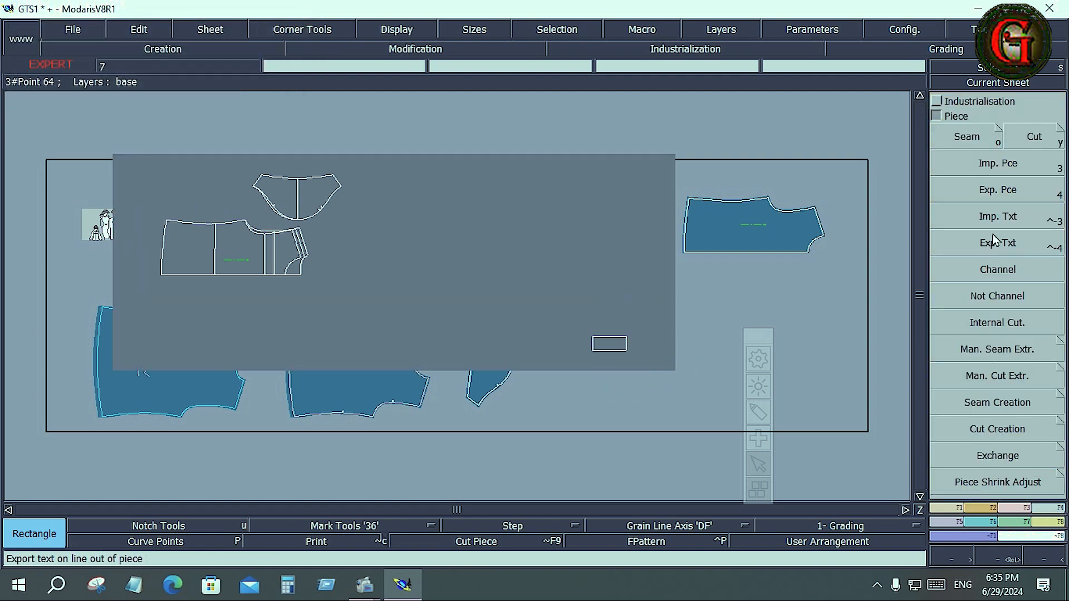
{"action": "left_click", "coordinate": [946, 138]}
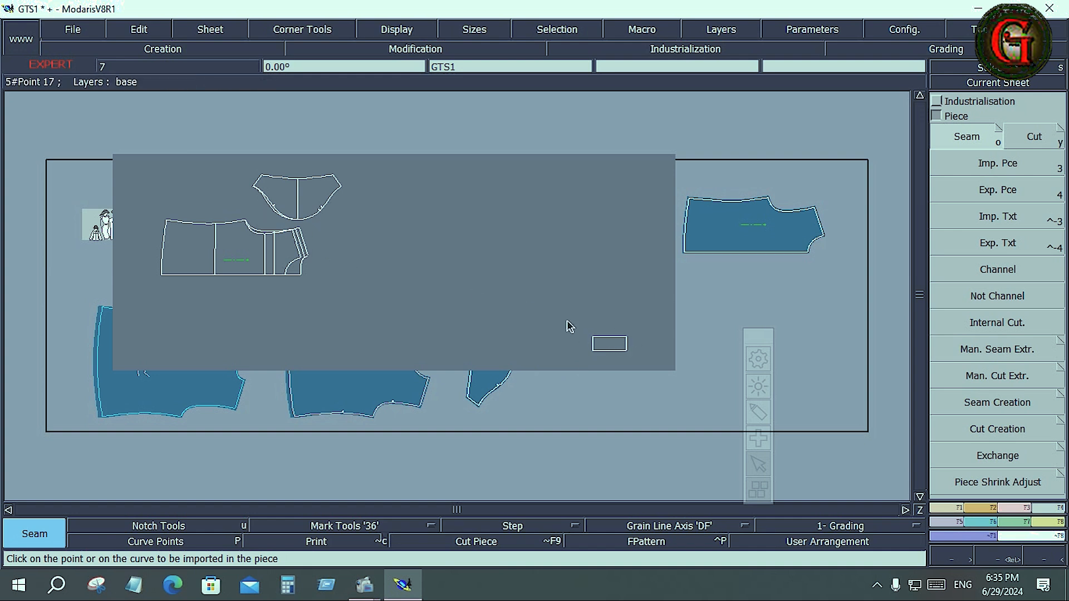
{"action": "left_click", "coordinate": [605, 341]}
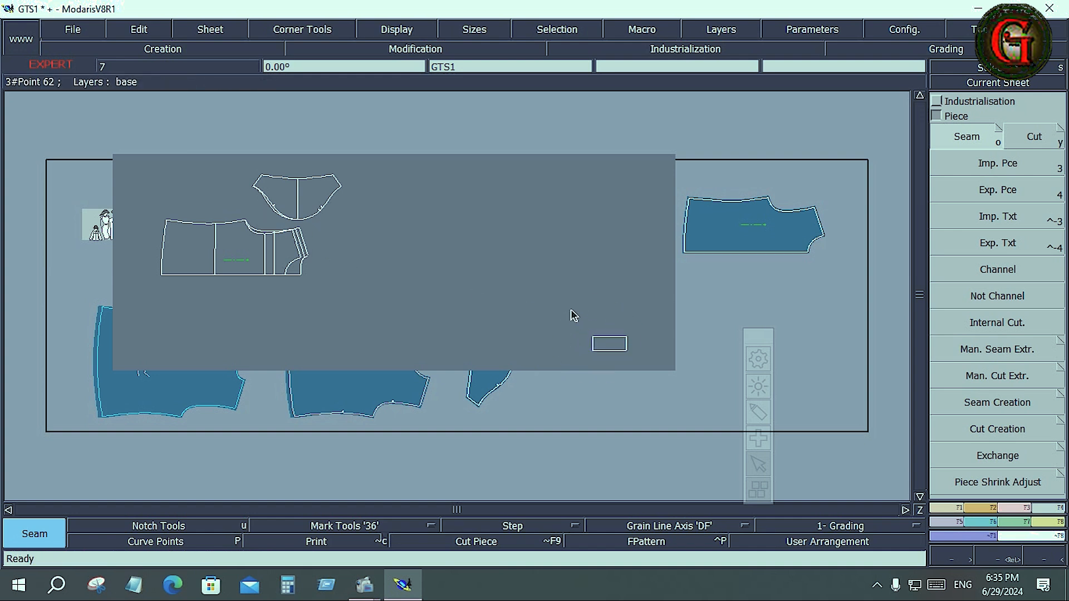
Step: Delete the original rectangle from the base pattern sheet, readjust the sheet's dimensions and rearrange all the sheets
{"action": "left_click_drag", "start_coordinate": [576, 311], "coordinate": [635, 353]}
{"action": "key", "text": "Delete"}
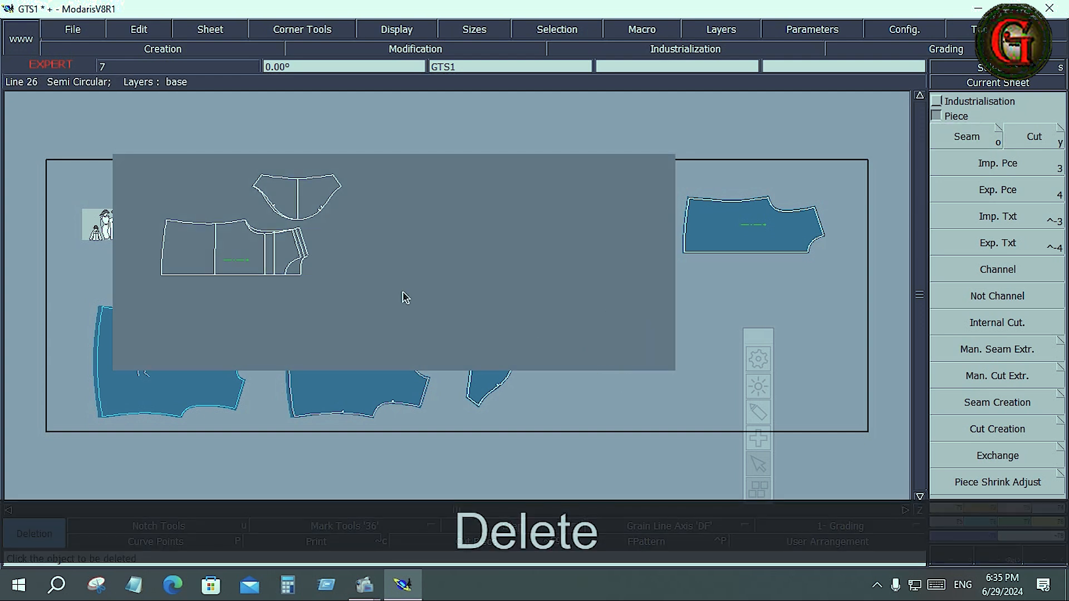
{"action": "key", "text": "a"}
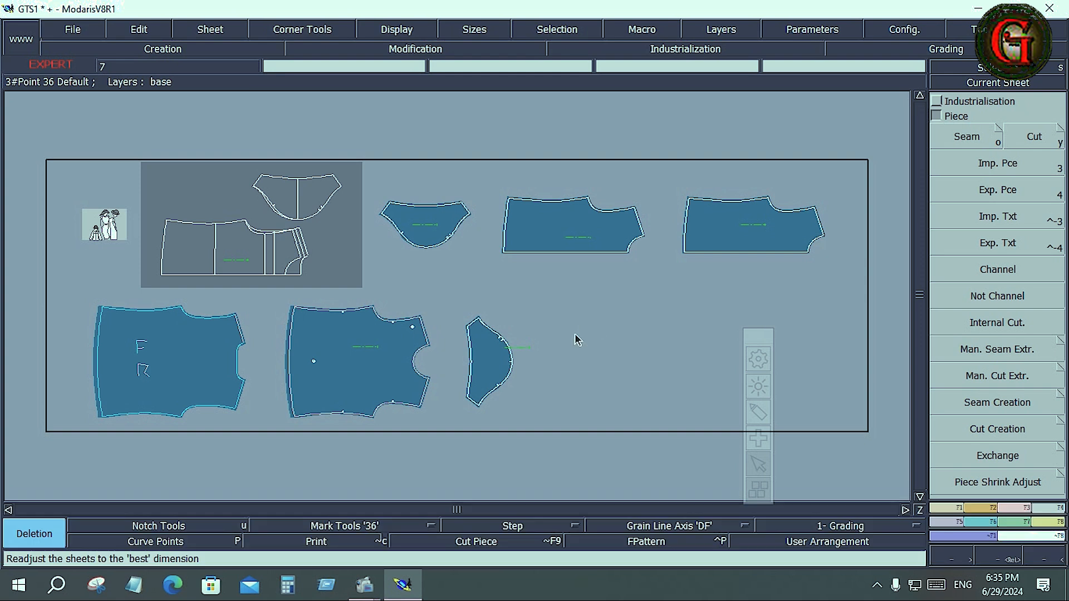
{"action": "key", "text": "j"}
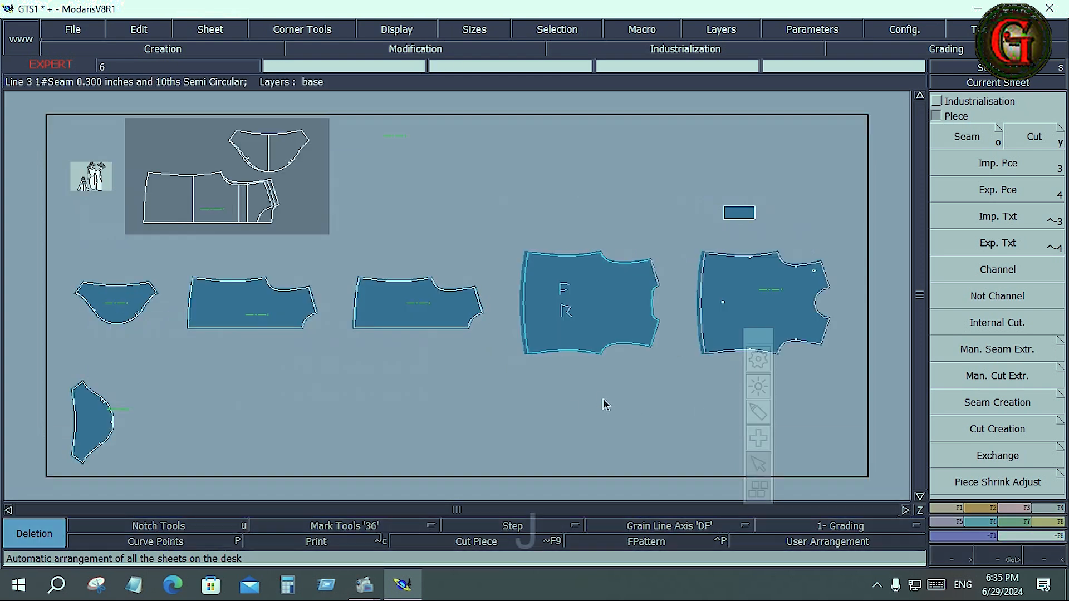
Step: Marry the small rectangle piece onto the body piece marked F and R, placing it inside the body outline
{"action": "left_click", "coordinate": [1050, 526]}
{"action": "left_click", "coordinate": [1008, 361]}
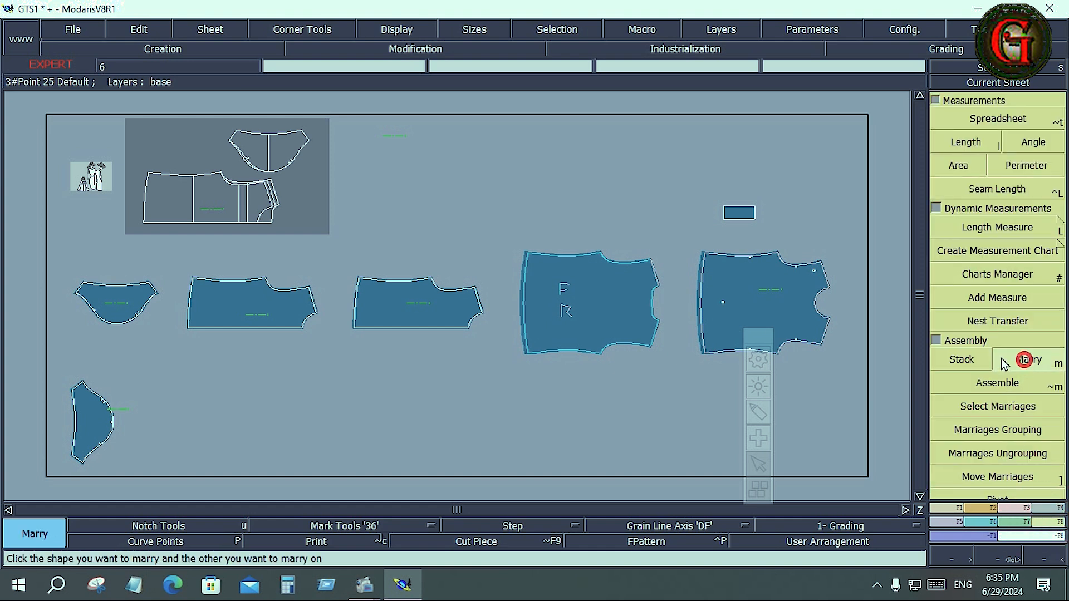
{"action": "left_click", "coordinate": [729, 220]}
{"action": "left_click", "coordinate": [607, 300]}
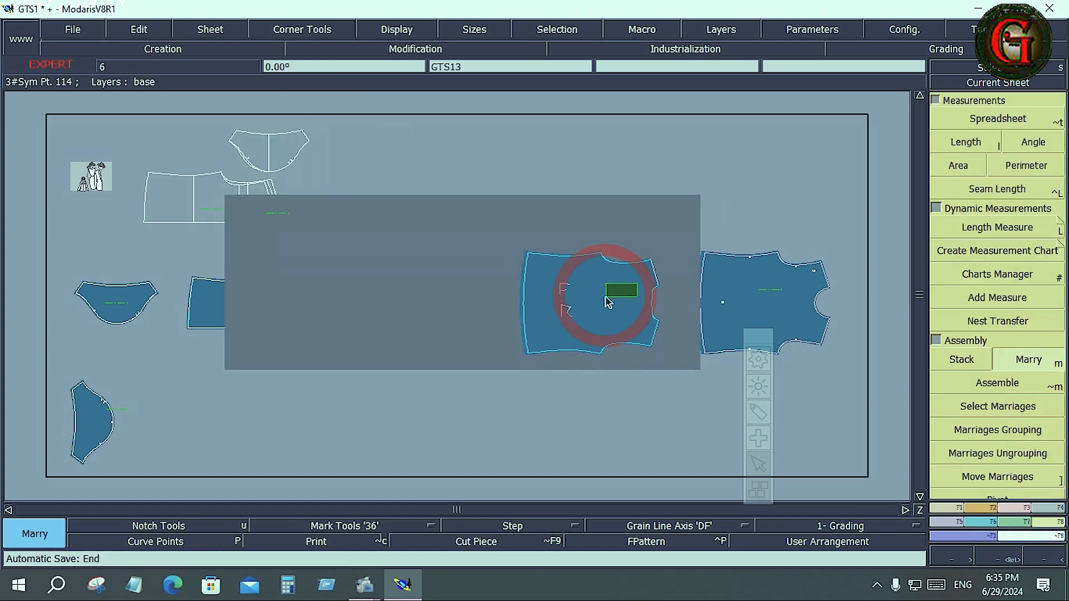
{"action": "left_click", "coordinate": [610, 325]}
Step: Delete the stray grain line axis lying far outside the body piece marked F and R
{"action": "key", "text": "Home"}
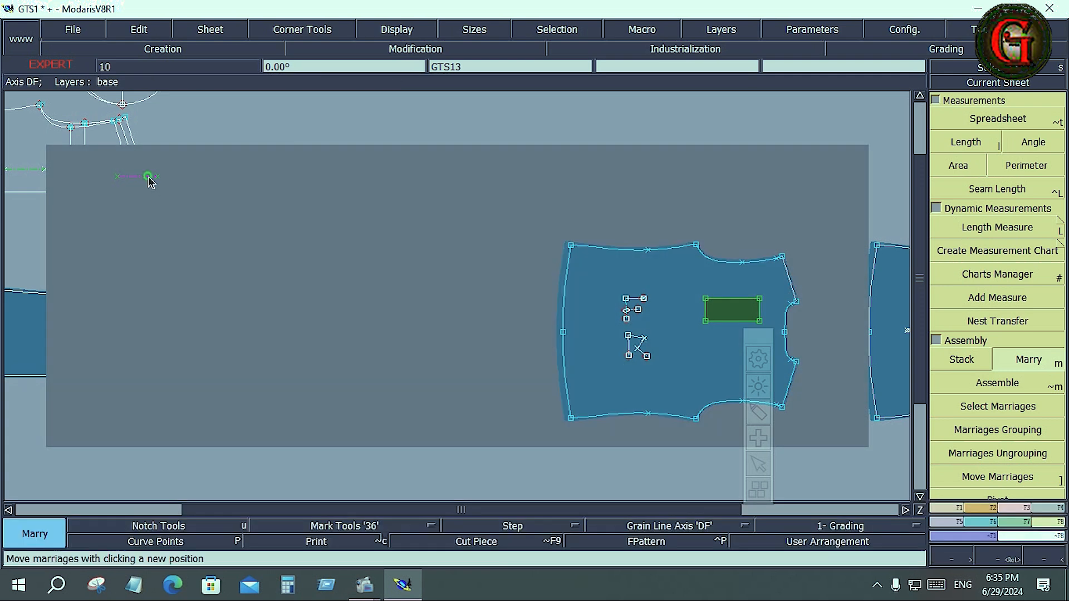
{"action": "key", "text": "Delete"}
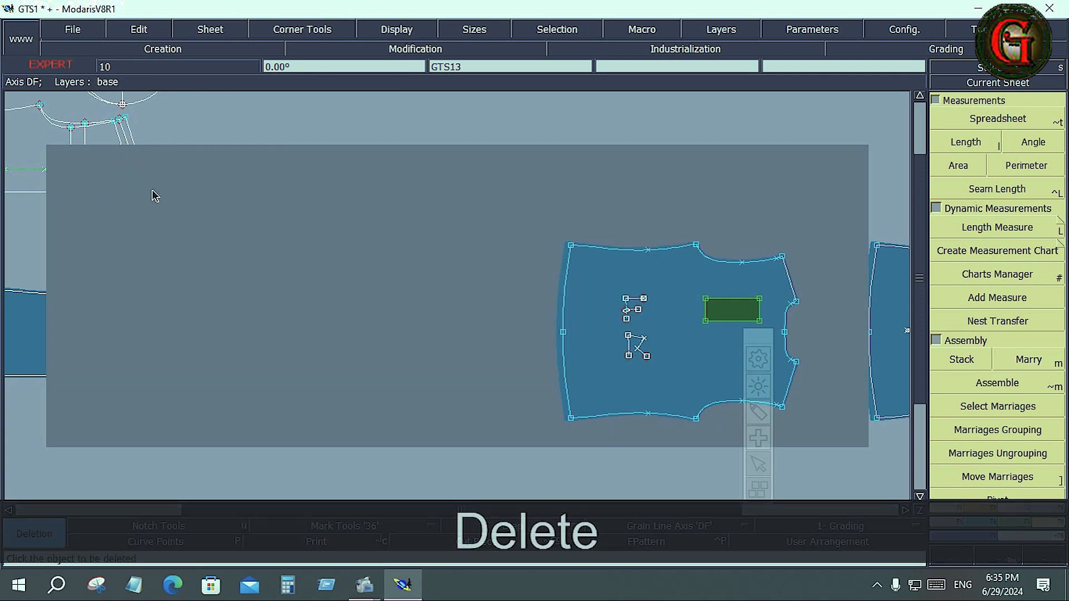
{"action": "key", "text": "Home"}
Step: Select the points of the body piece and its married rectangle, and import the rectangle's outline into the body with Imp. Pce
{"action": "left_click_drag", "start_coordinate": [227, 119], "coordinate": [683, 460]}
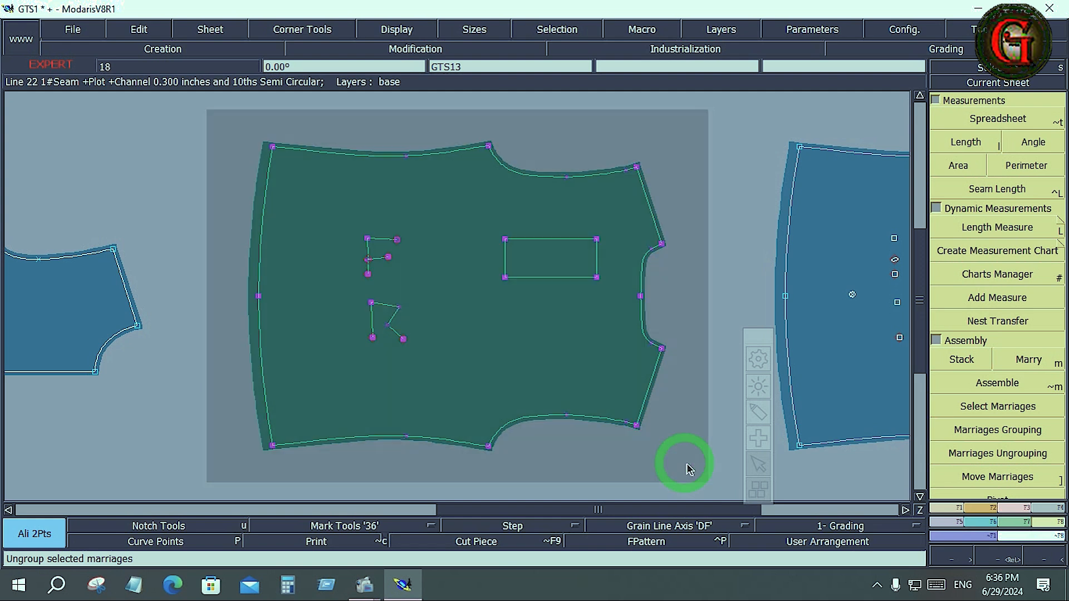
{"action": "left_click", "coordinate": [1058, 508]}
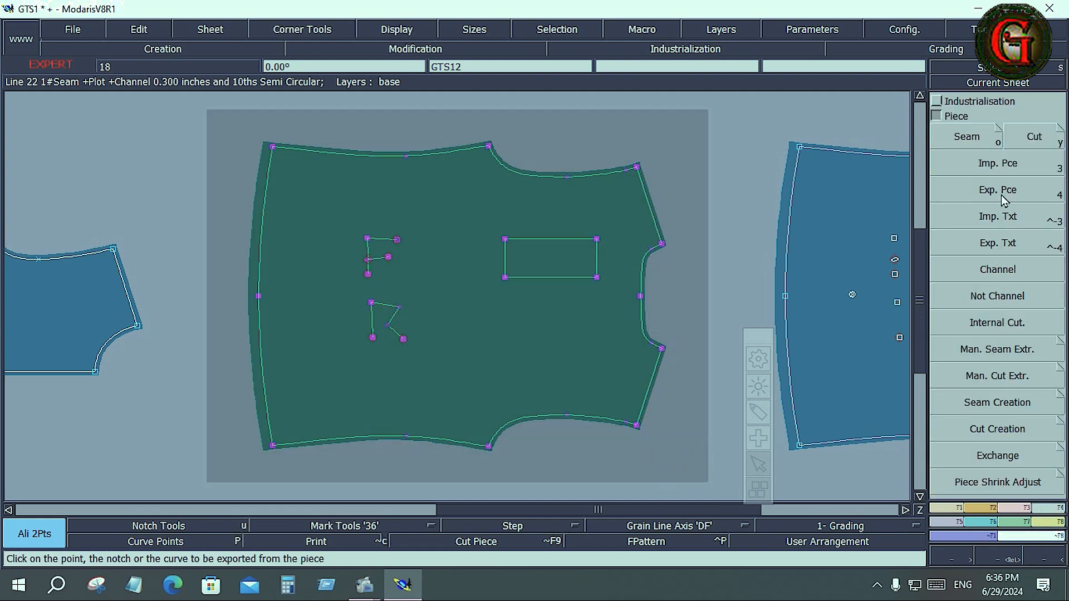
{"action": "left_click", "coordinate": [999, 166]}
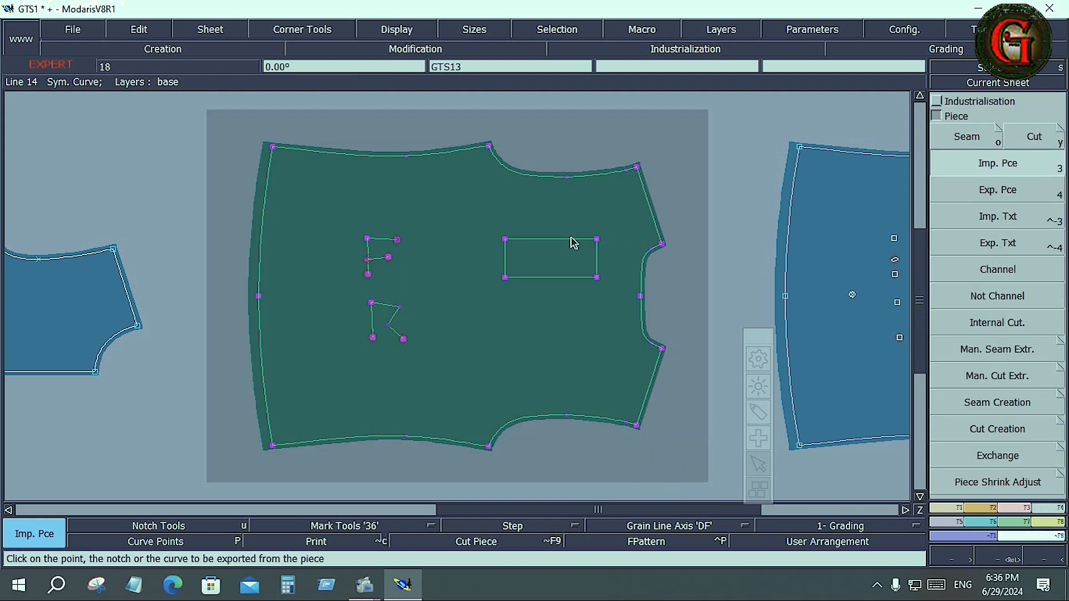
{"action": "left_click", "coordinate": [572, 240]}
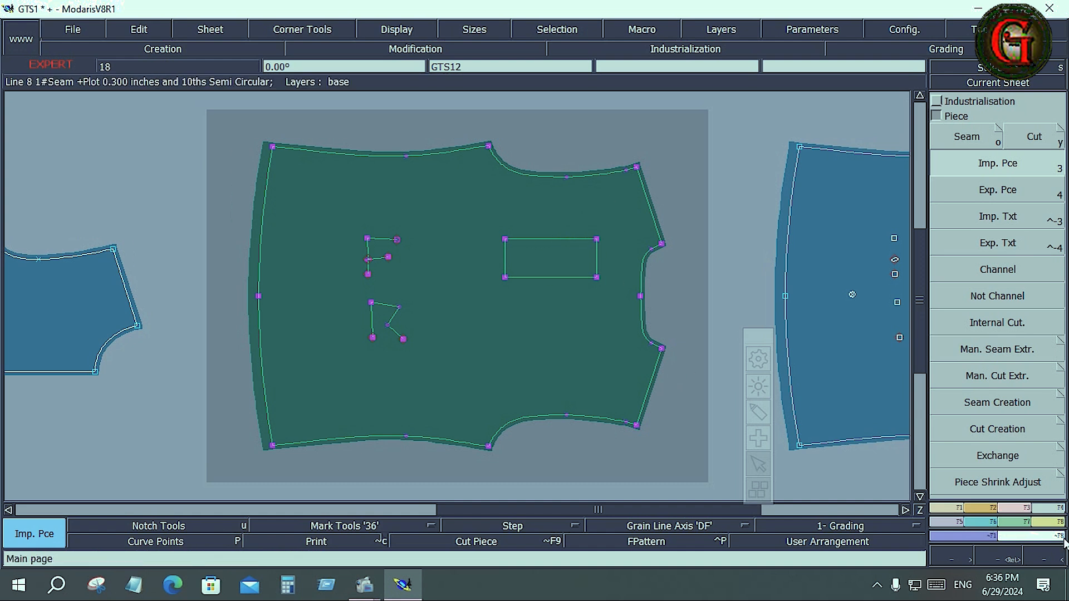
Step: Divorce the small rectangle from the body piece and rearrange all the sheets
{"action": "left_click", "coordinate": [1049, 526]}
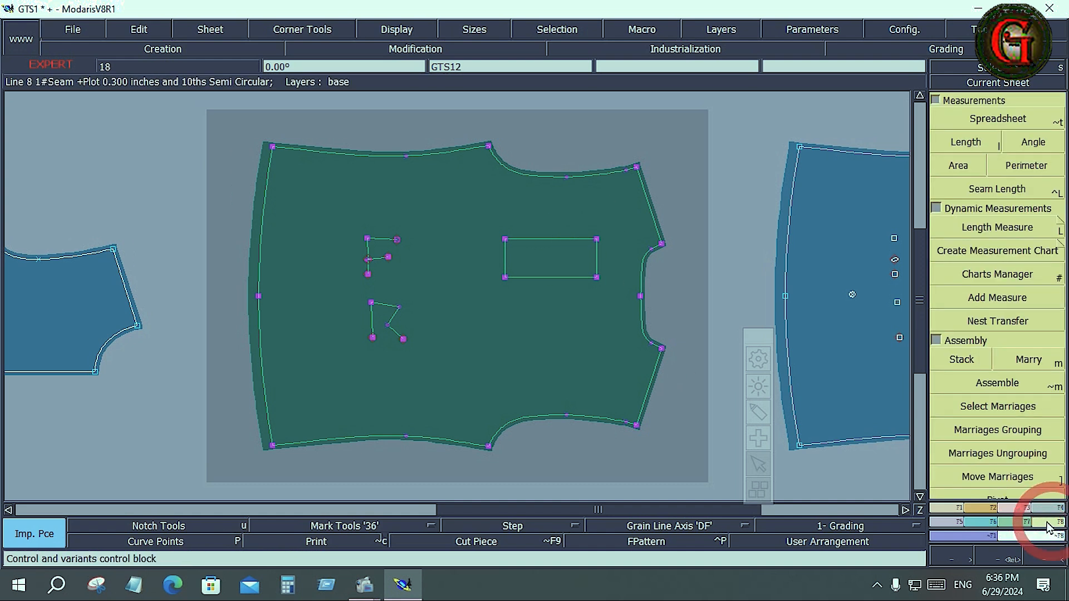
{"action": "left_click", "coordinate": [938, 103]}
{"action": "left_click", "coordinate": [997, 454]}
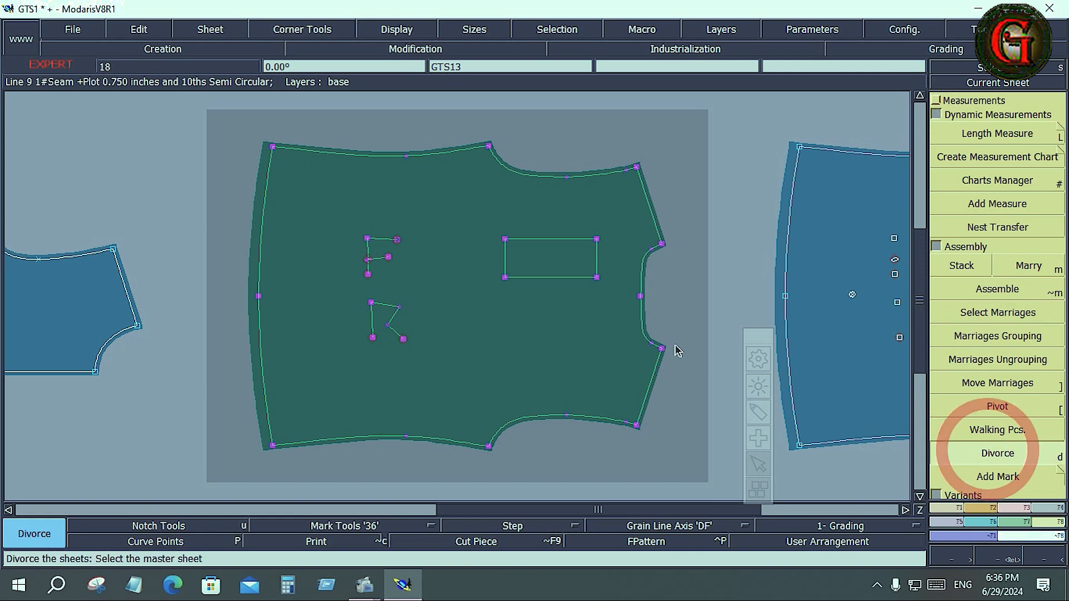
{"action": "left_click", "coordinate": [579, 283]}
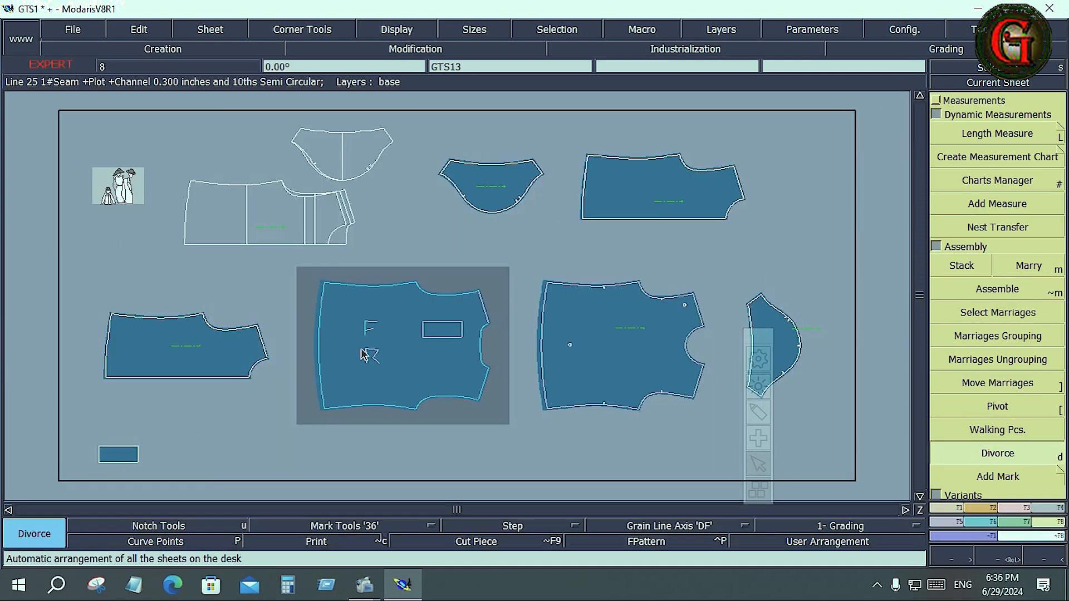
Step: Highlight the imported rectangle inside the body piece marked F and R to check it, and clear the selection each time
{"action": "left_click_drag", "start_coordinate": [411, 310], "coordinate": [456, 346]}
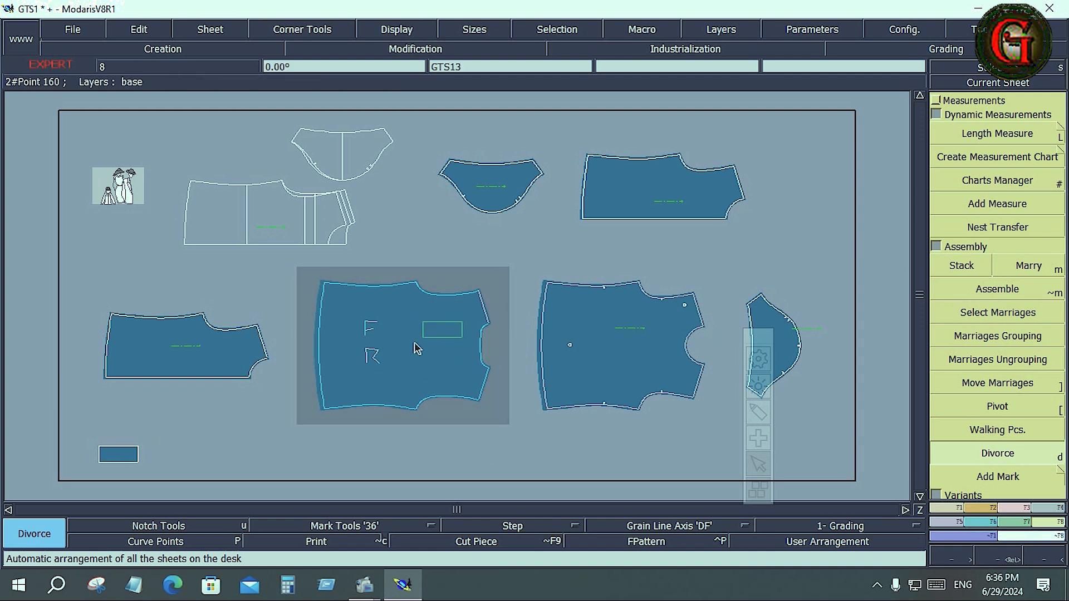
{"action": "left_click", "coordinate": [453, 422]}
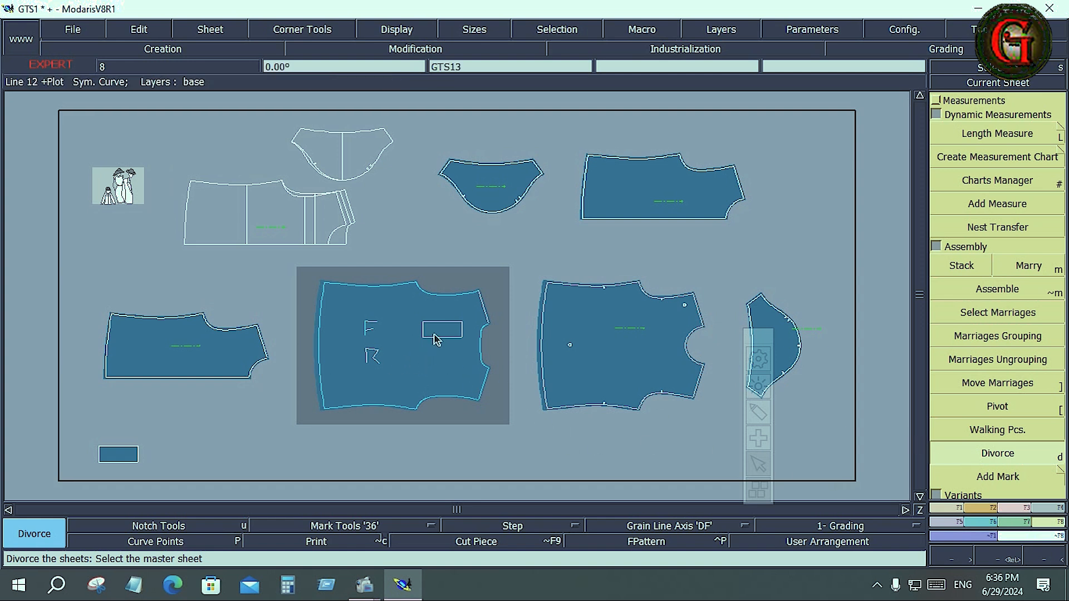
{"action": "left_click_drag", "start_coordinate": [406, 307], "coordinate": [467, 356]}
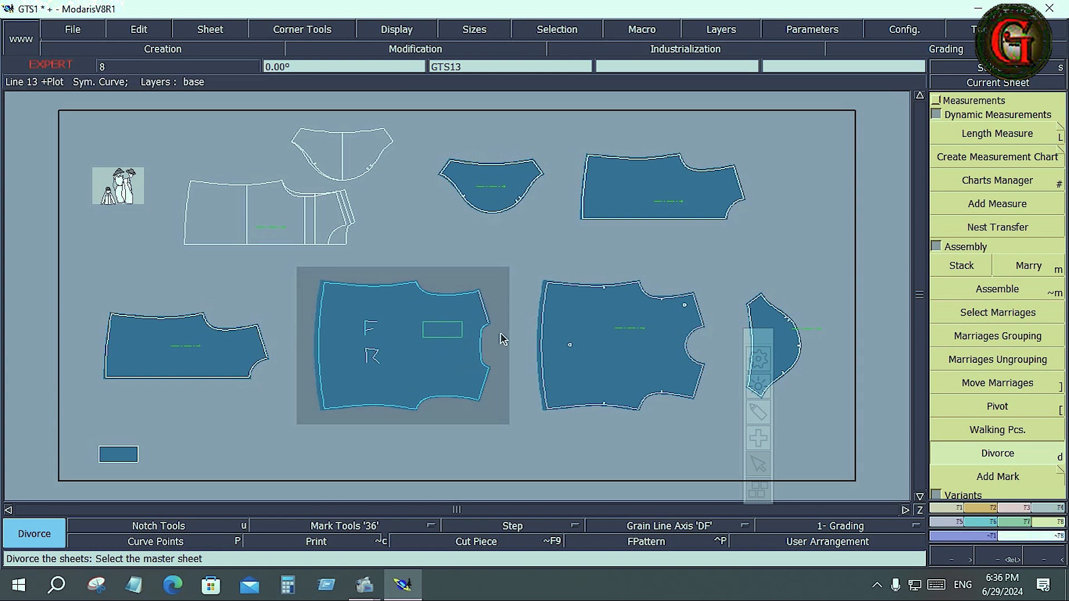
{"action": "left_click", "coordinate": [487, 434]}
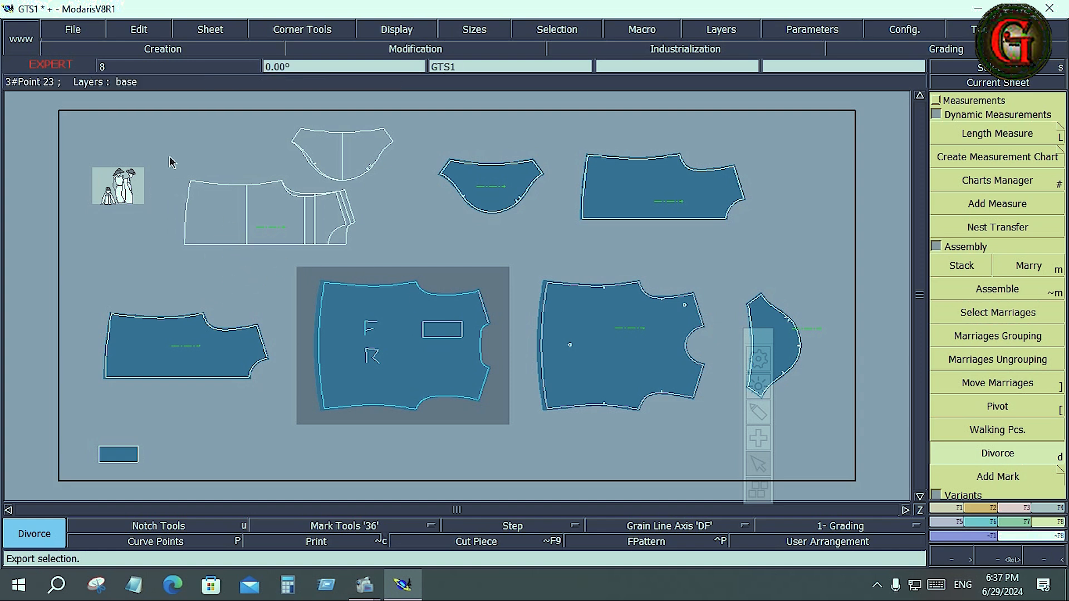
Step: Open the import of standard formats and start a new alias named 44 under AAMA
{"action": "left_click", "coordinate": [77, 34]}
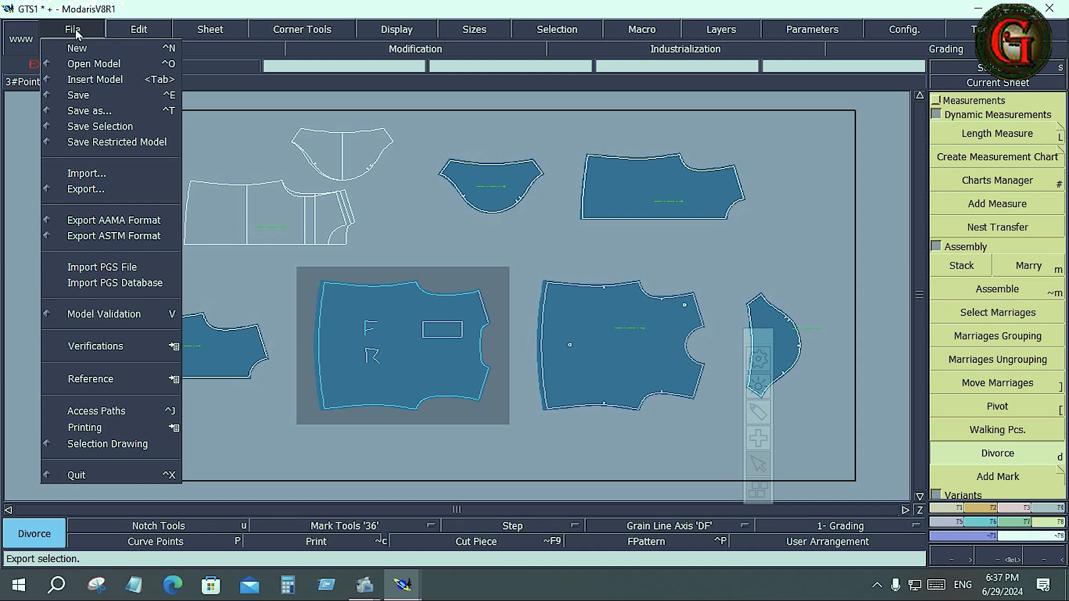
{"action": "left_click", "coordinate": [78, 172]}
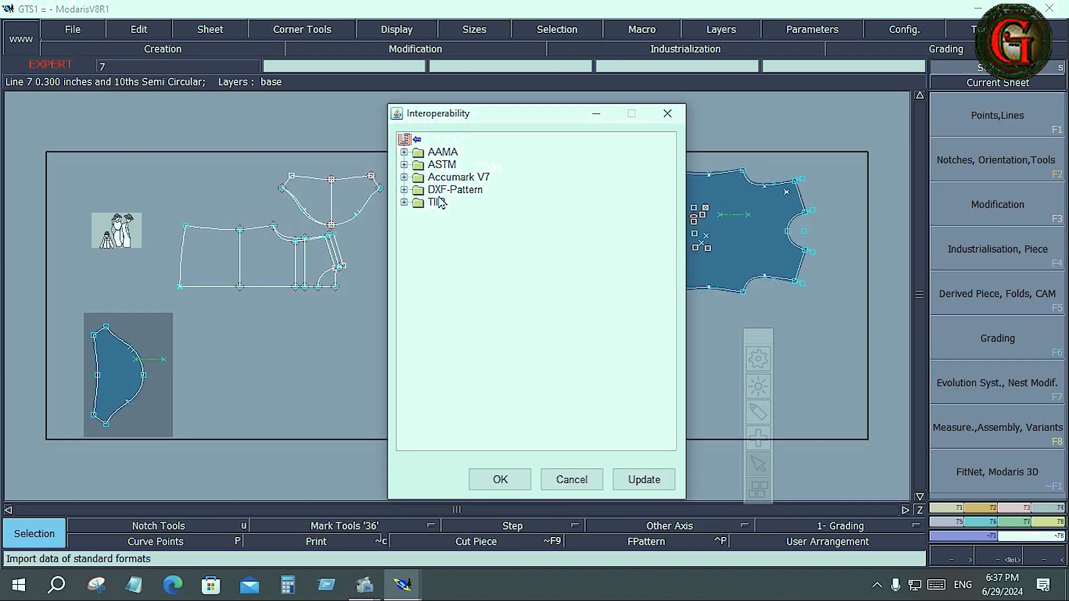
{"action": "right_click", "coordinate": [445, 157]}
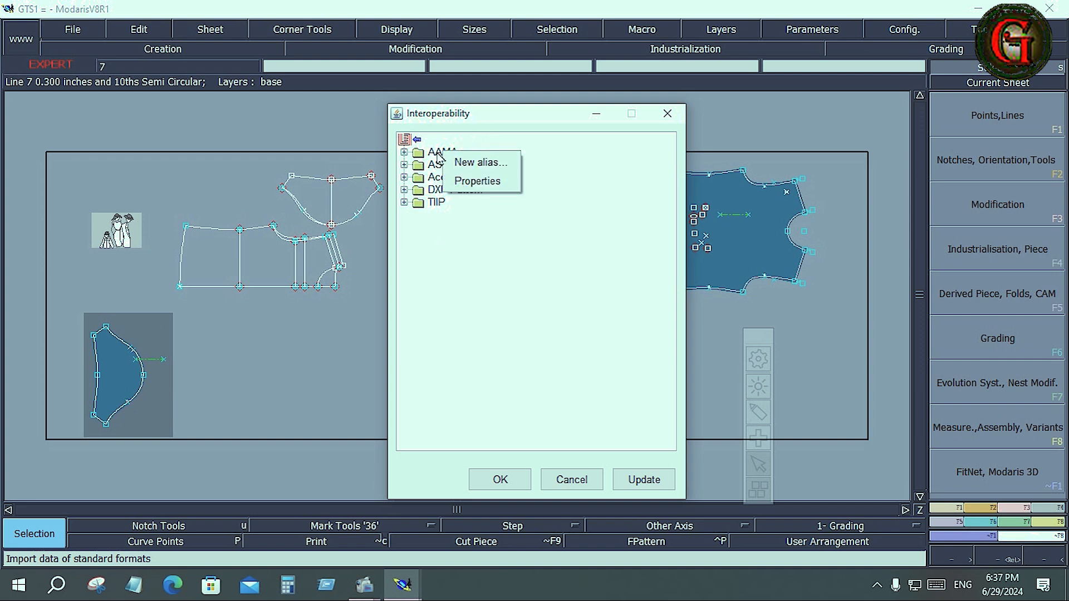
{"action": "left_click", "coordinate": [470, 163]}
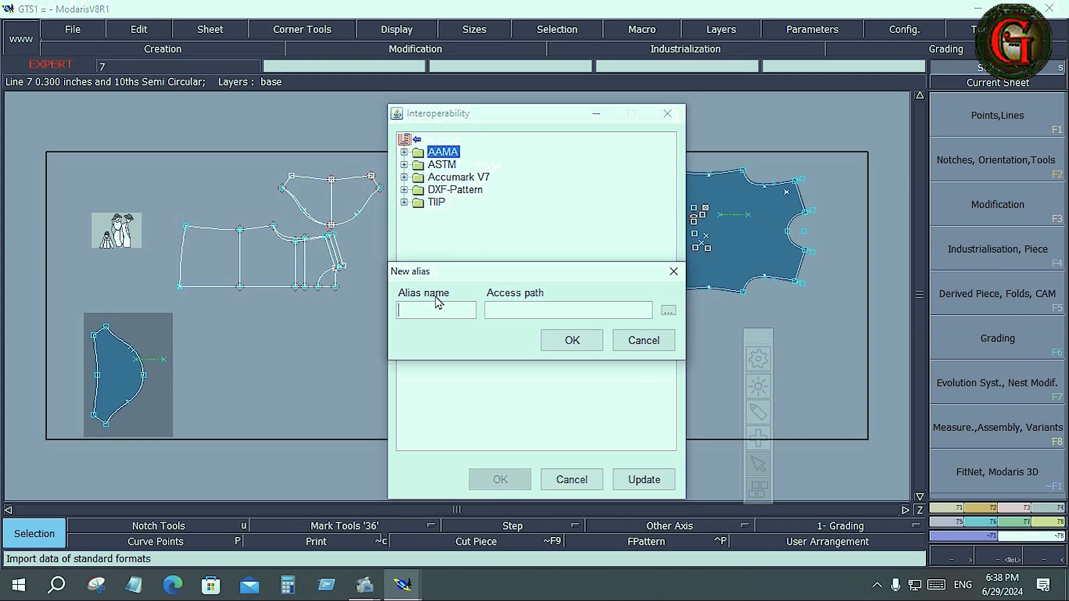
{"action": "left_click", "coordinate": [436, 309]}
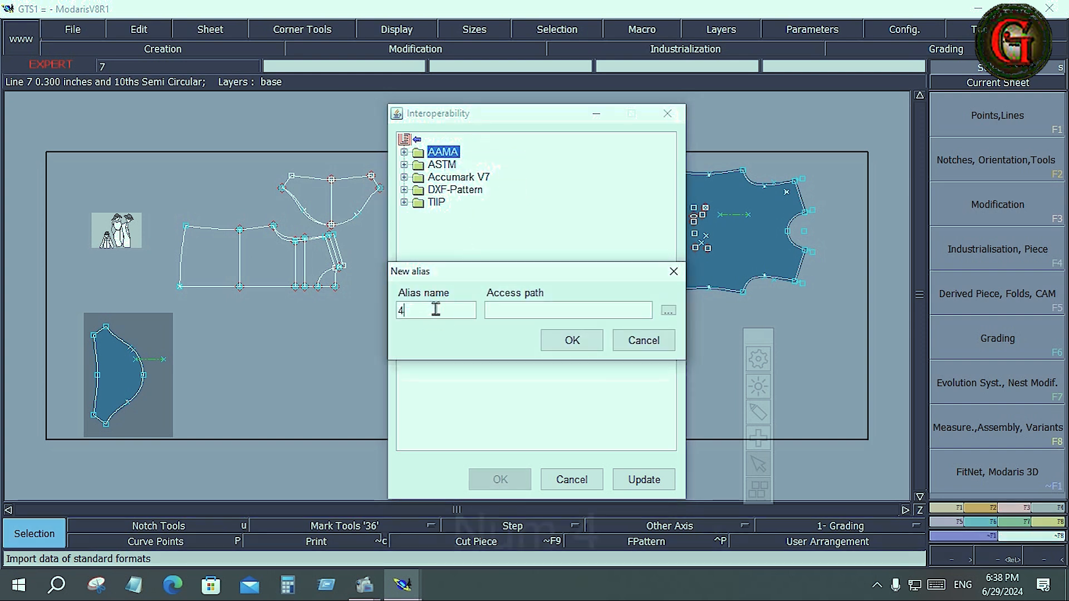
{"action": "type", "text": "44"}
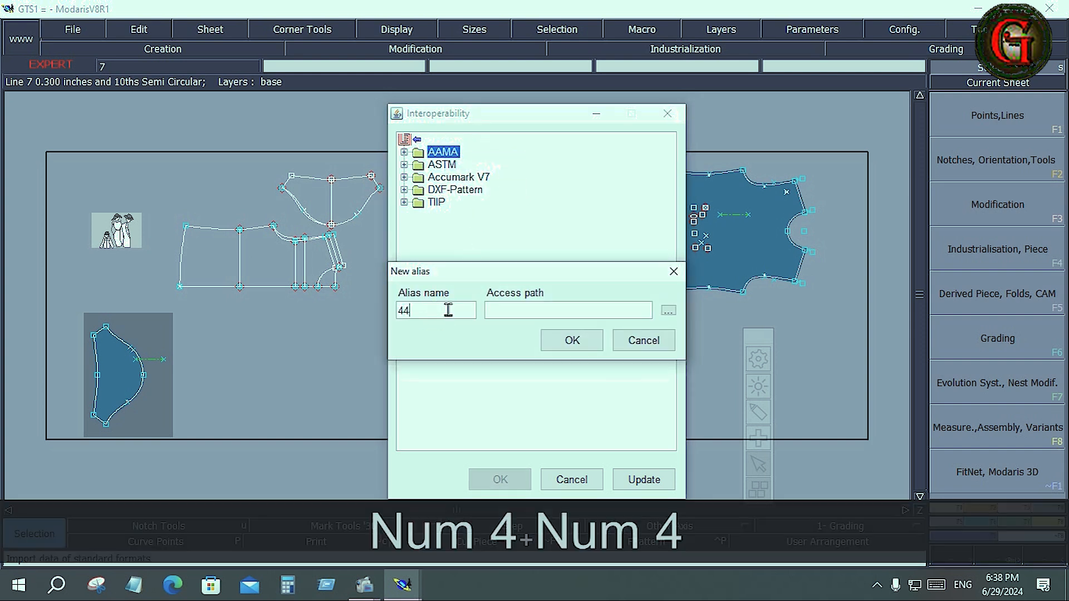
Step: Set the new alias's access path to the BTS1 folder on the desktop and create the alias
{"action": "left_click", "coordinate": [668, 311]}
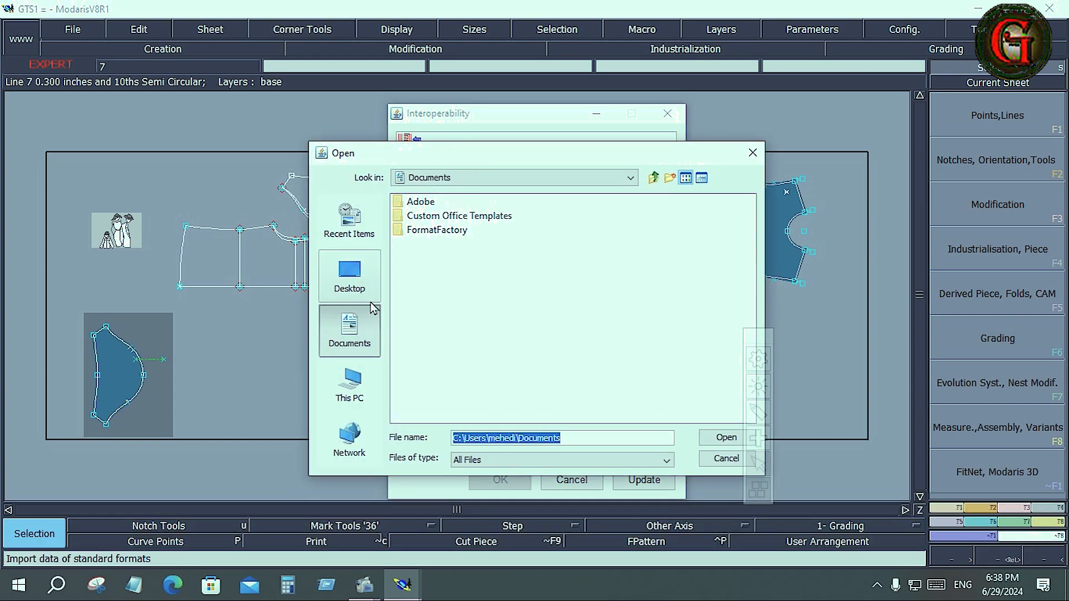
{"action": "left_click", "coordinate": [362, 287]}
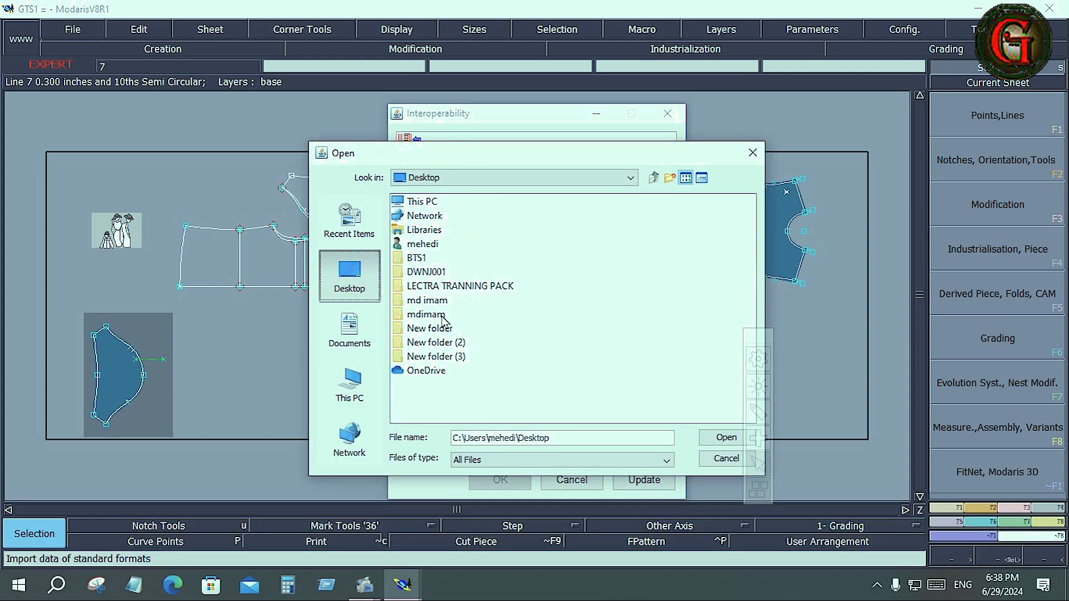
{"action": "left_click", "coordinate": [416, 257]}
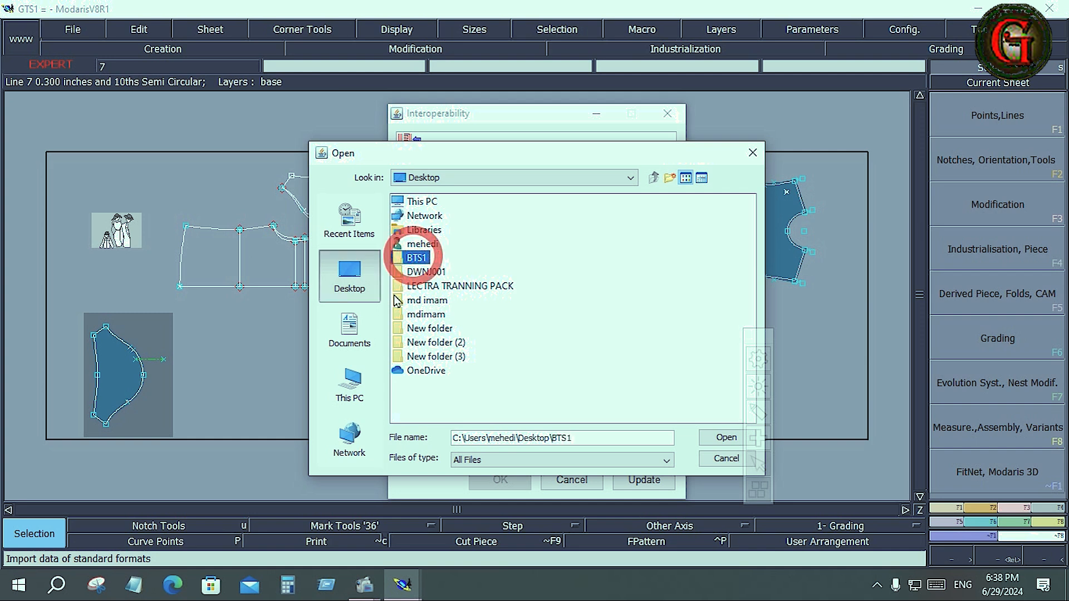
{"action": "left_click", "coordinate": [720, 439]}
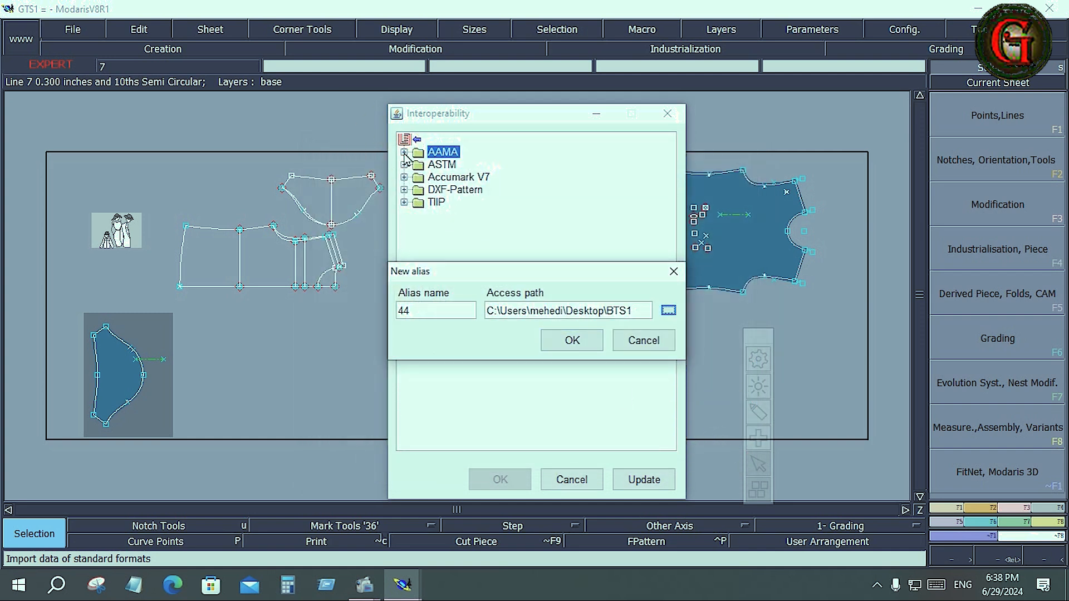
{"action": "left_click", "coordinate": [591, 346]}
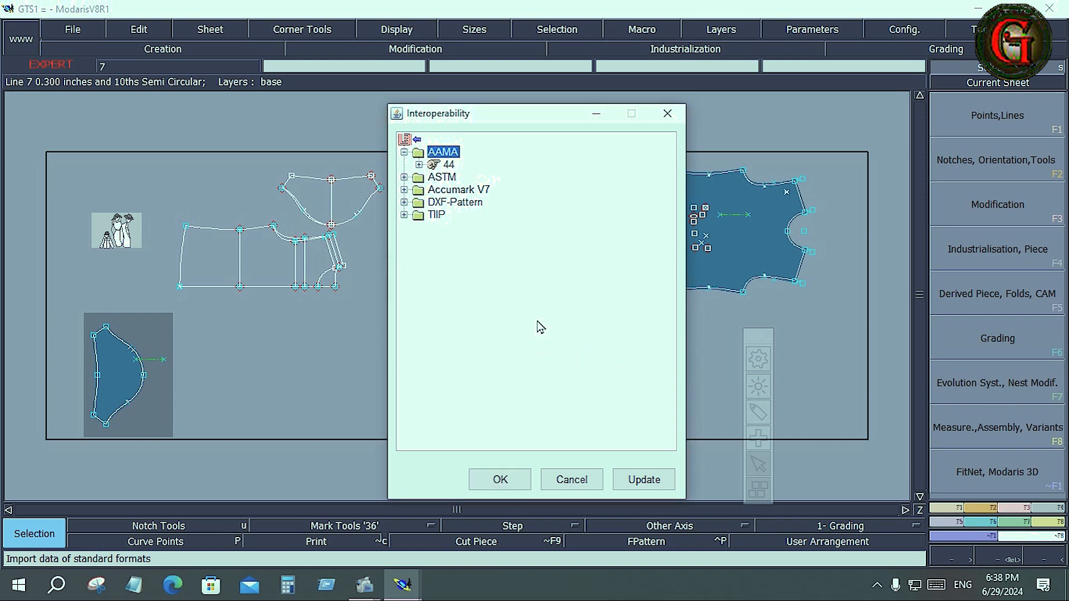
Step: Look inside alias 44 under AAMA for importable files and cancel the import
{"action": "left_click", "coordinate": [419, 166]}
{"action": "left_click", "coordinate": [433, 165]}
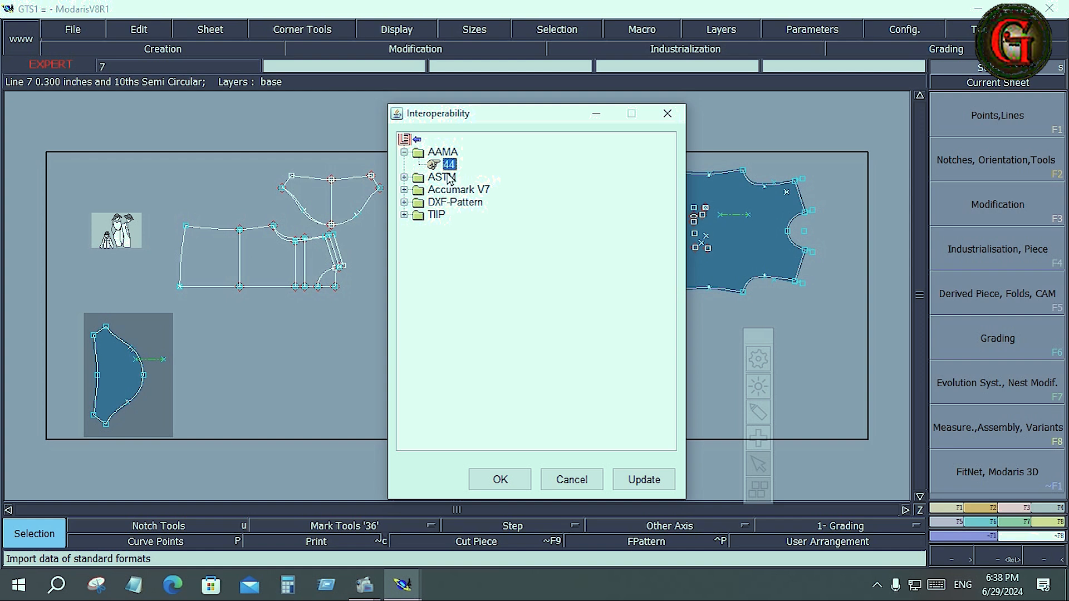
{"action": "left_click", "coordinate": [407, 156]}
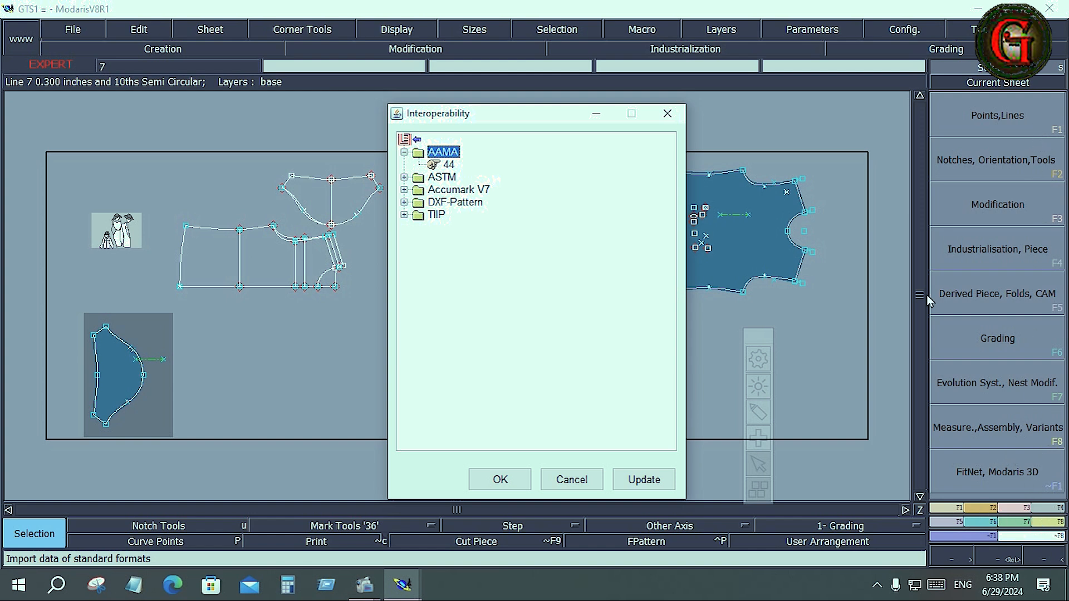
{"action": "left_click", "coordinate": [558, 480]}
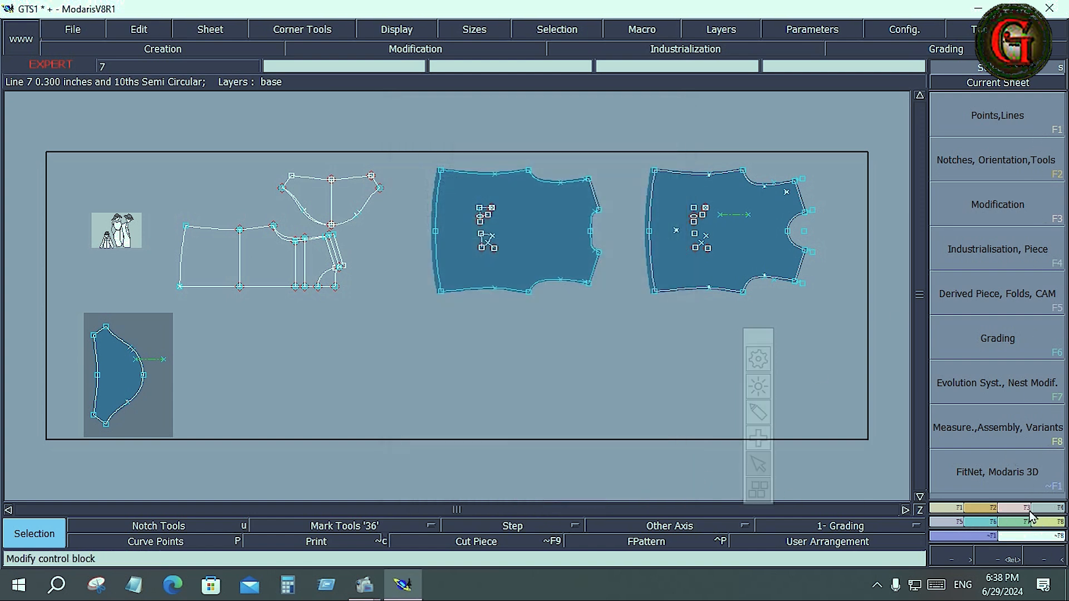
Step: Activate Imp. Pce, try to import model data from alias 44 under AAMA, and dismiss the anomaly report
{"action": "left_click", "coordinate": [1047, 510]}
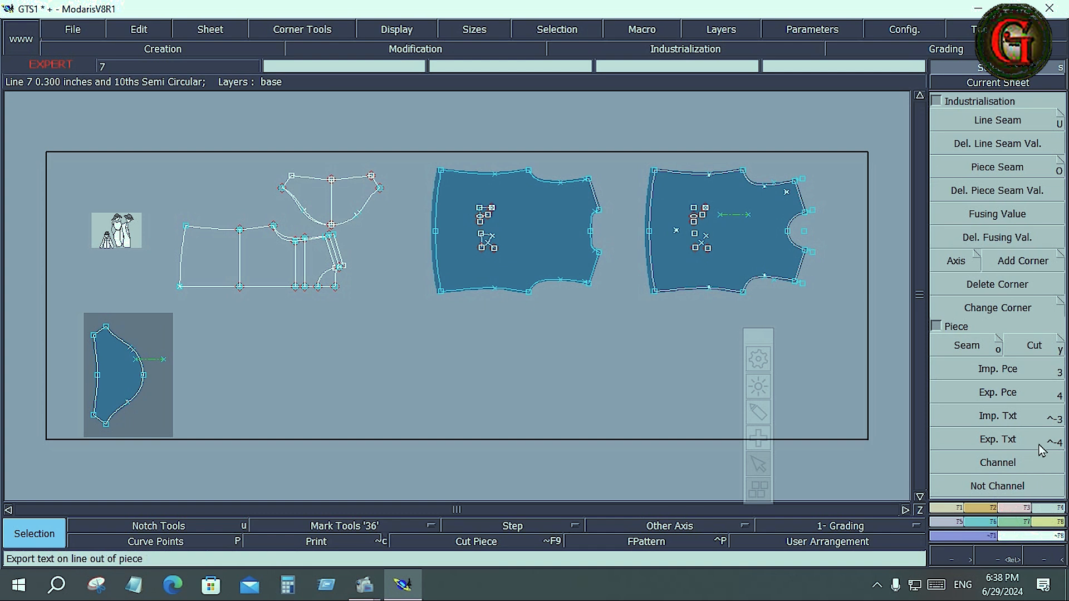
{"action": "left_click", "coordinate": [996, 375]}
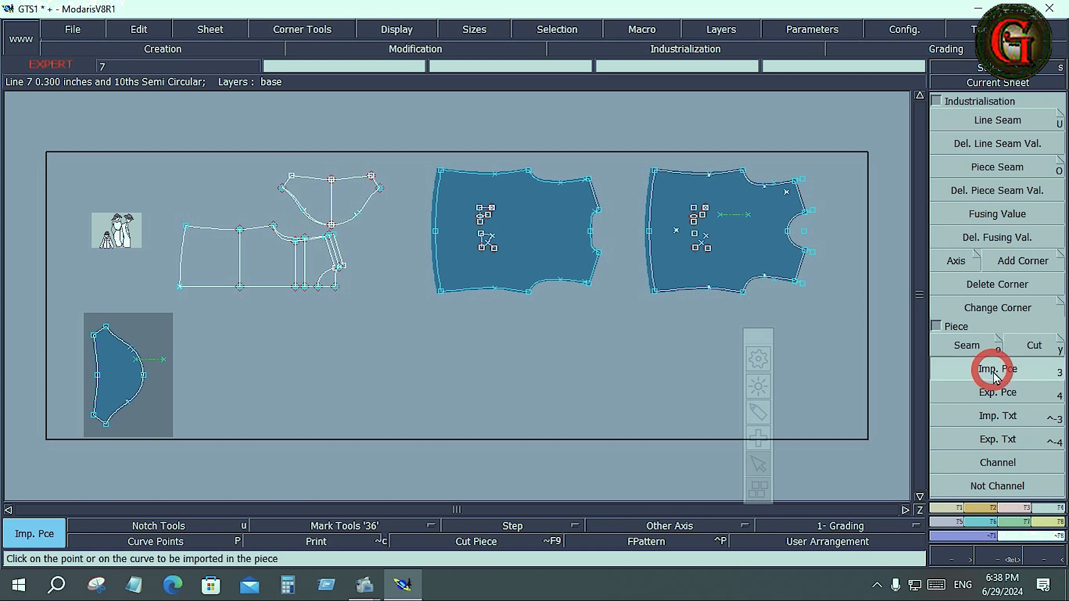
{"action": "left_click", "coordinate": [73, 30]}
{"action": "left_click", "coordinate": [89, 172]}
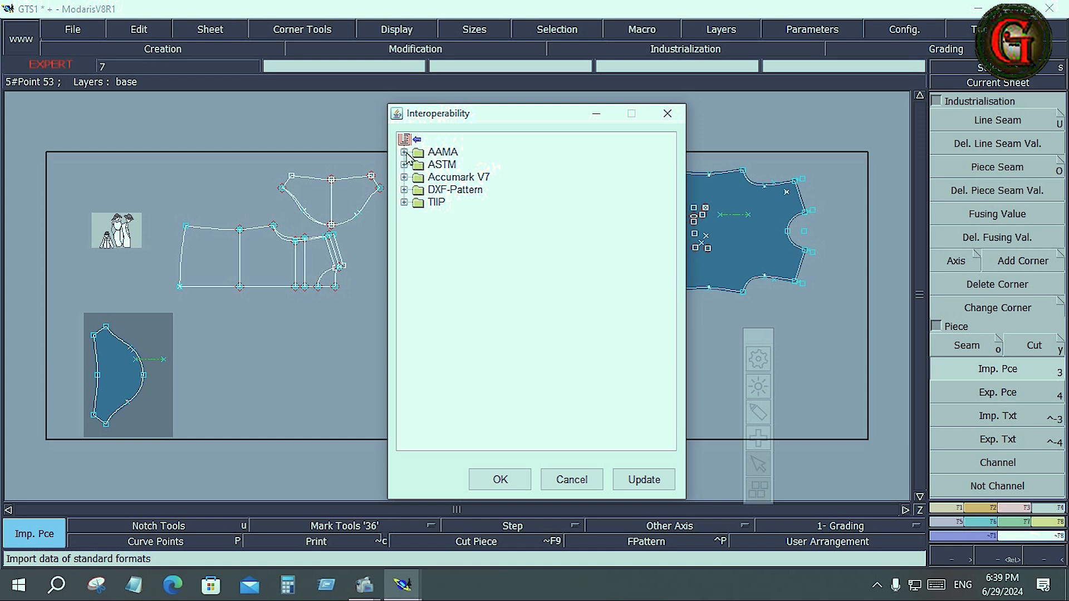
{"action": "left_click", "coordinate": [405, 152]}
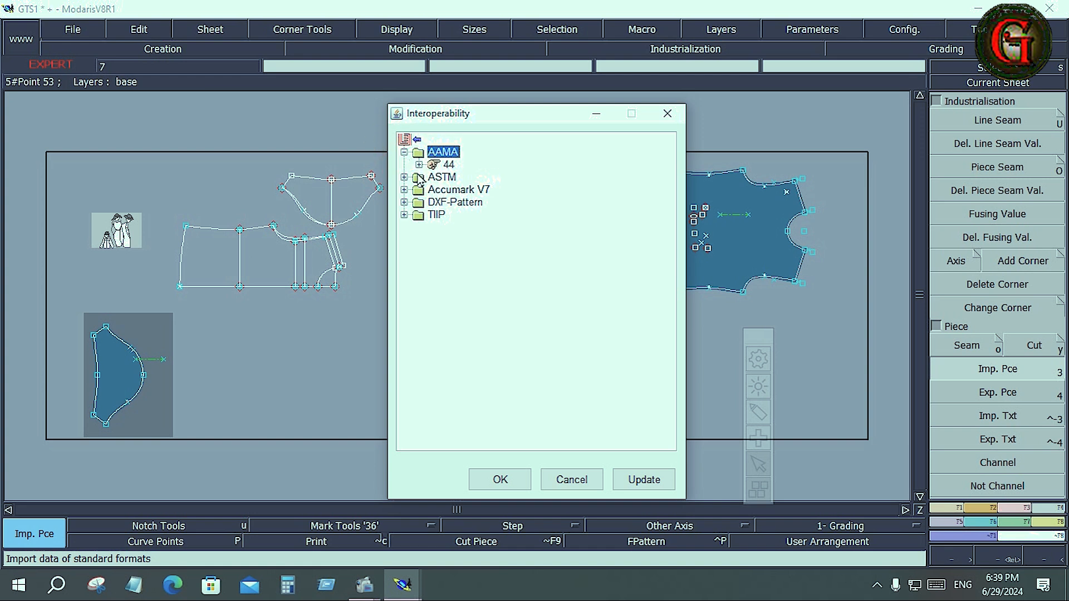
{"action": "left_click", "coordinate": [449, 165]}
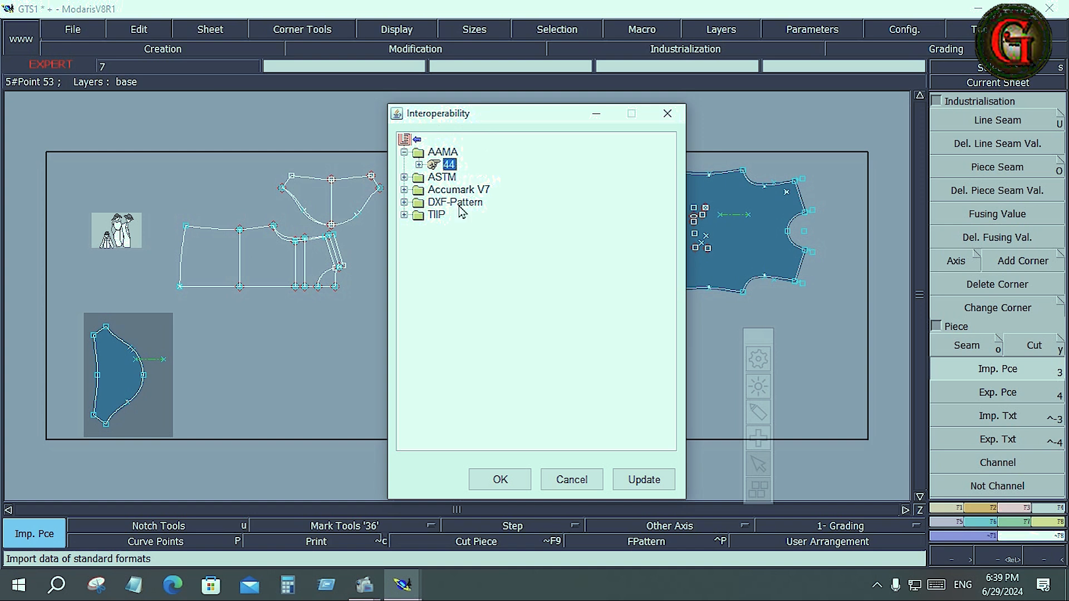
{"action": "left_click", "coordinate": [486, 480]}
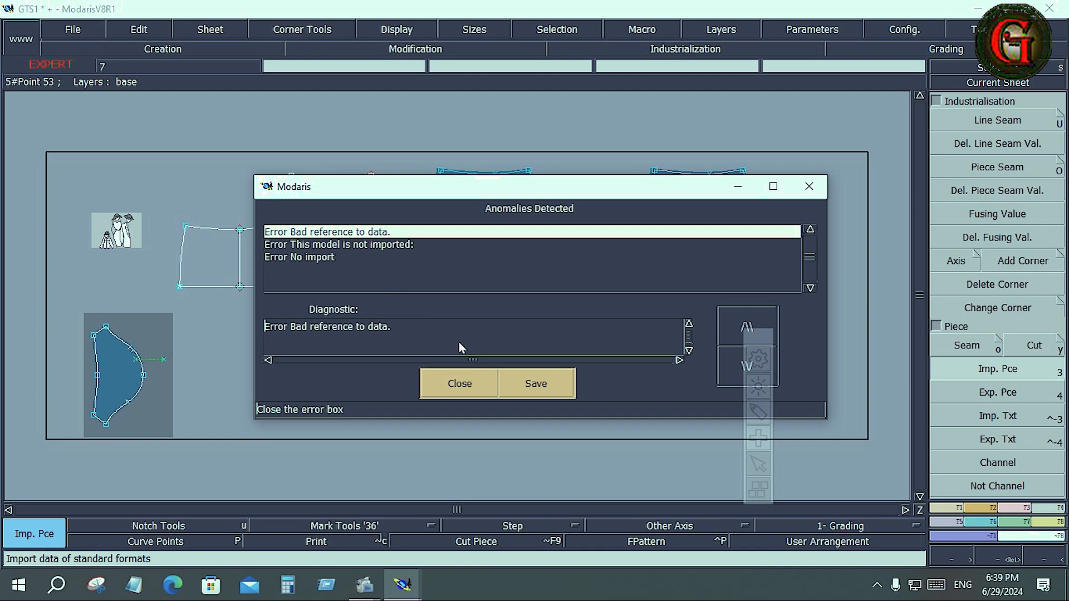
{"action": "left_click", "coordinate": [484, 383]}
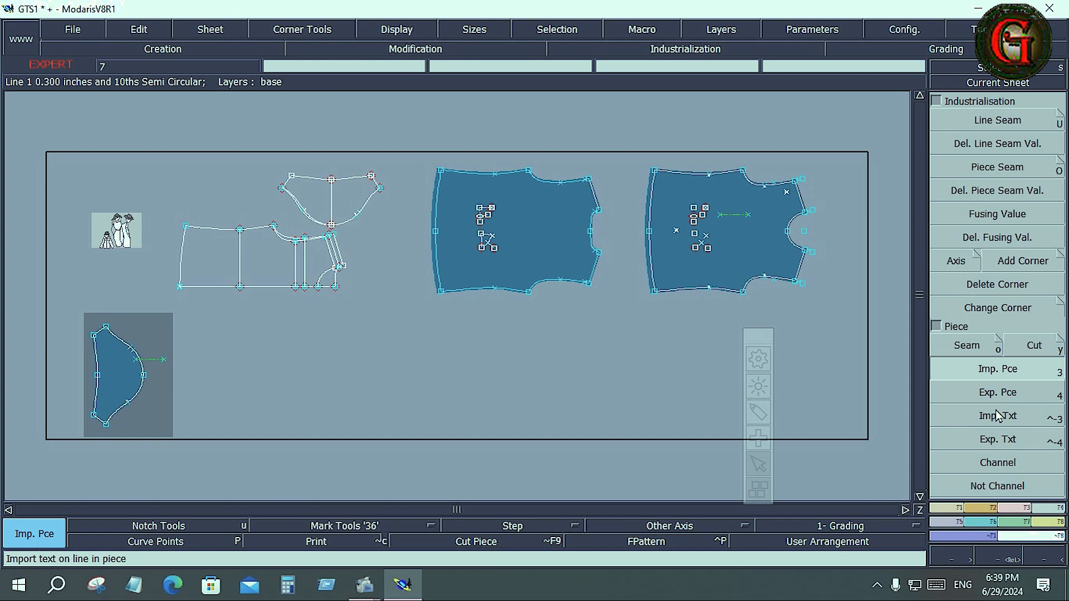
{"action": "left_click", "coordinate": [1013, 397]}
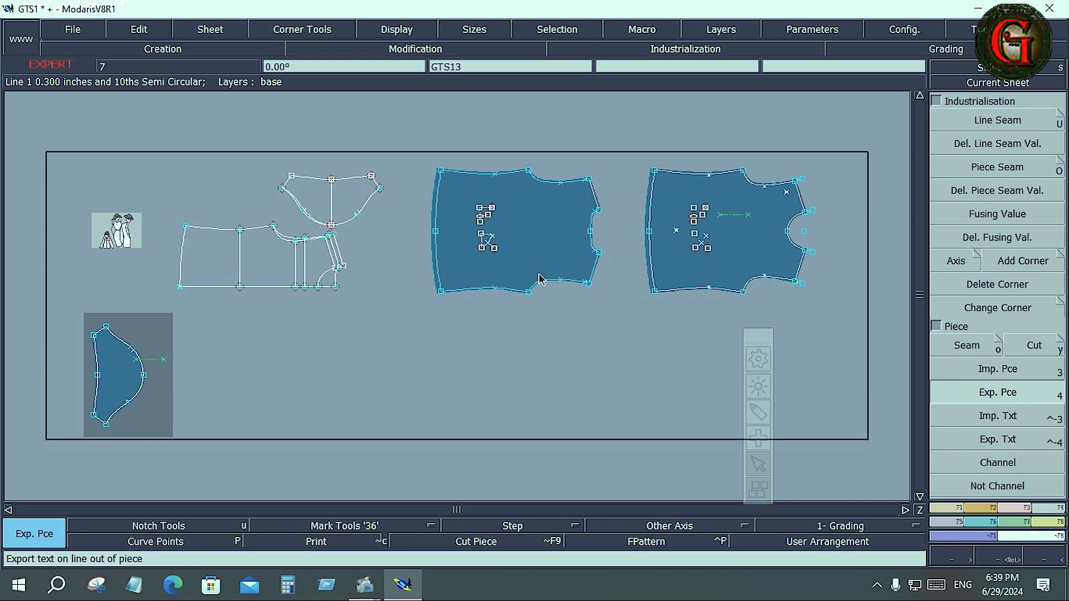
{"action": "left_click", "coordinate": [69, 32]}
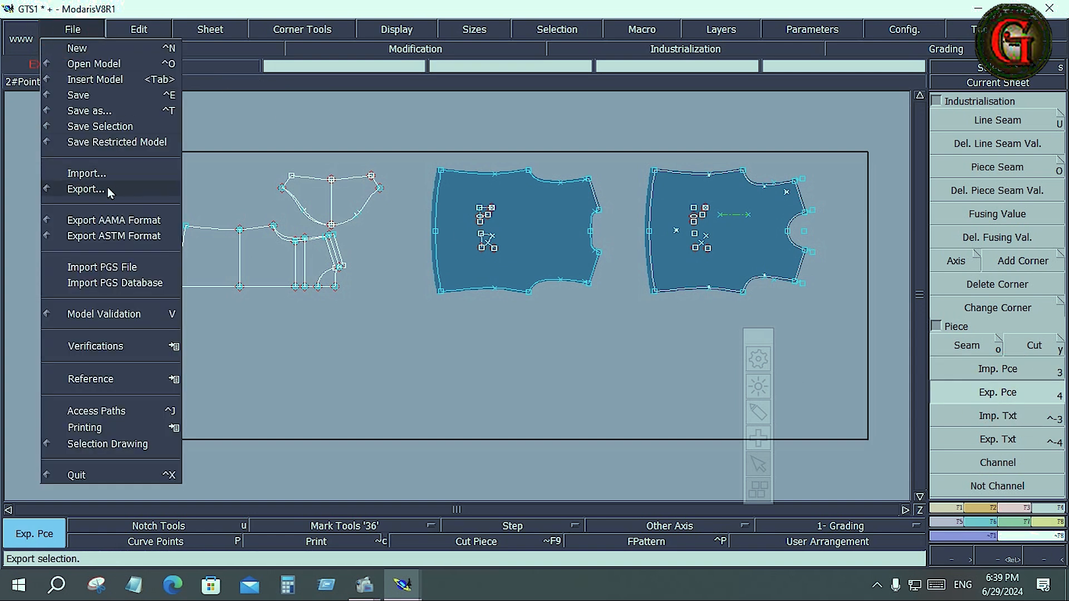
{"action": "left_click", "coordinate": [412, 327]}
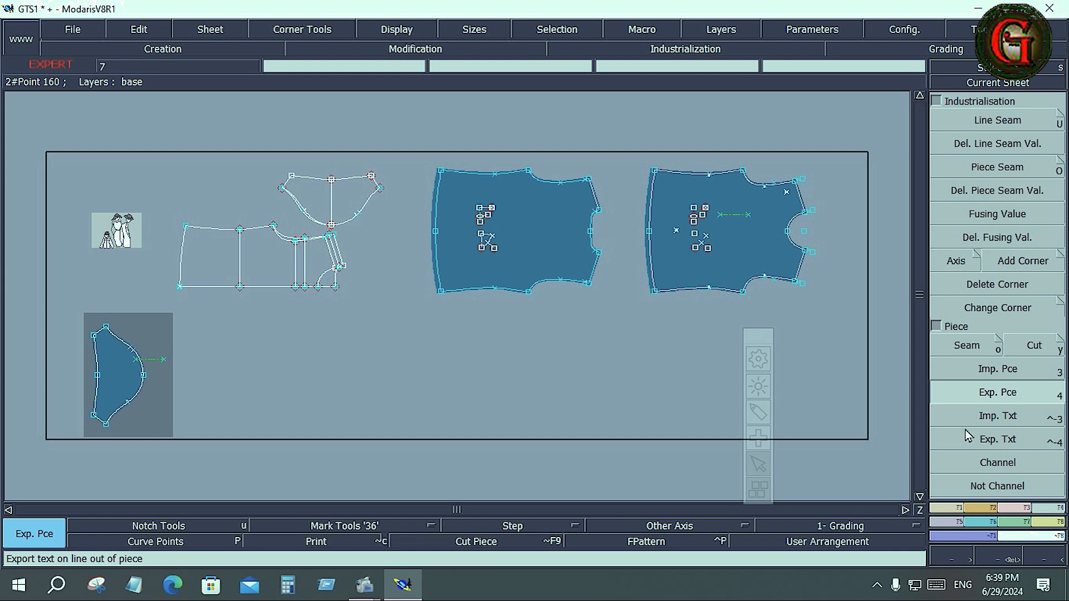
{"action": "left_click", "coordinate": [1018, 379]}
{"action": "left_click", "coordinate": [1018, 394]}
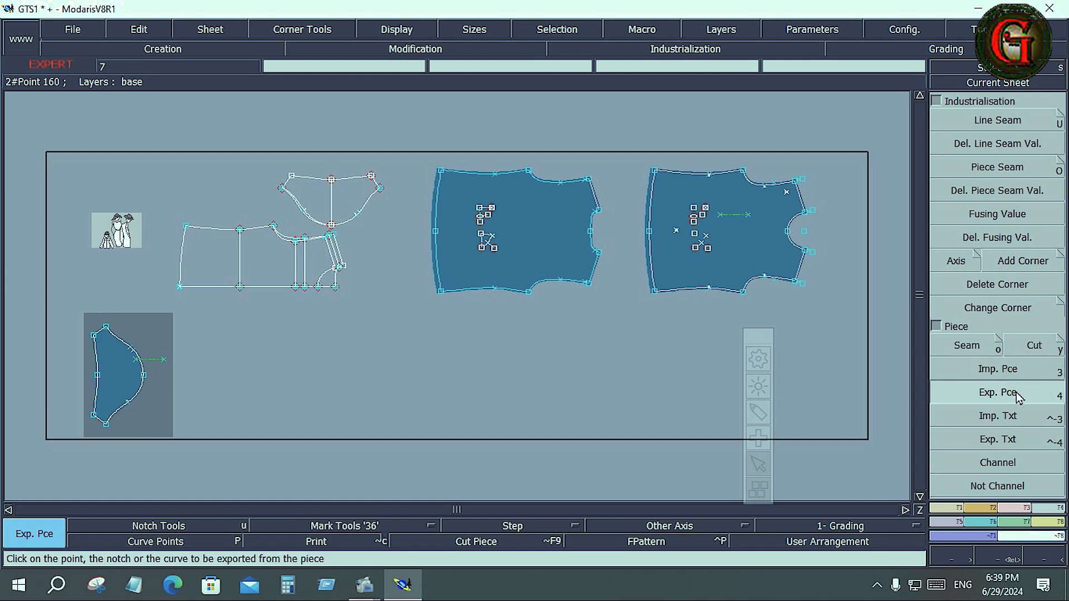
Step: Activate Imp. Pce, open its help page at full size, and read the description and activation steps for Import Piece
{"action": "left_click", "coordinate": [1019, 372]}
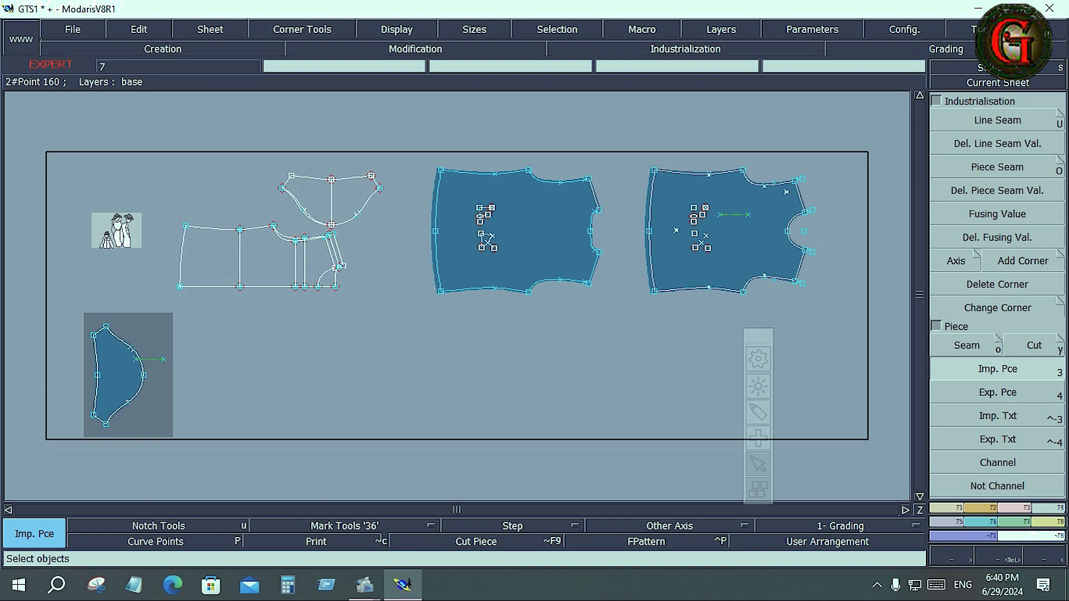
{"action": "left_click", "coordinate": [982, 29]}
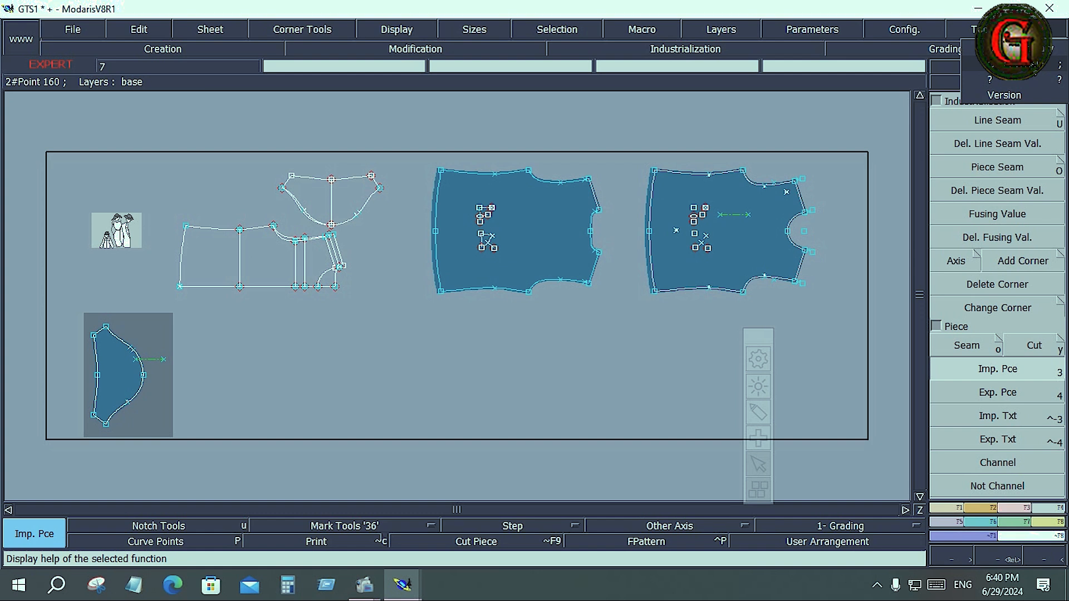
{"action": "left_click", "coordinate": [990, 79]}
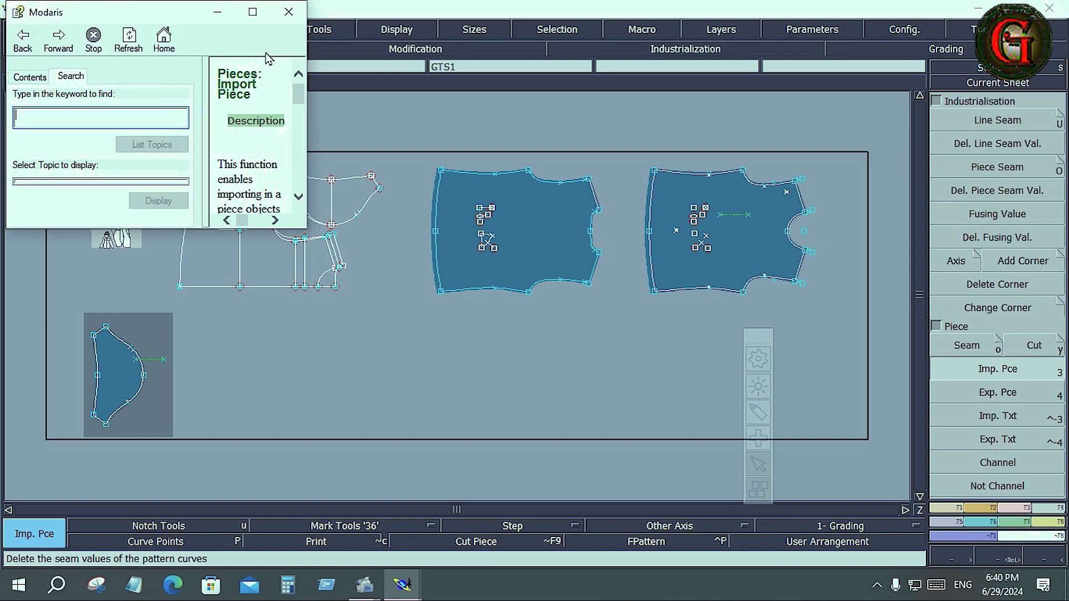
{"action": "left_click", "coordinate": [252, 11]}
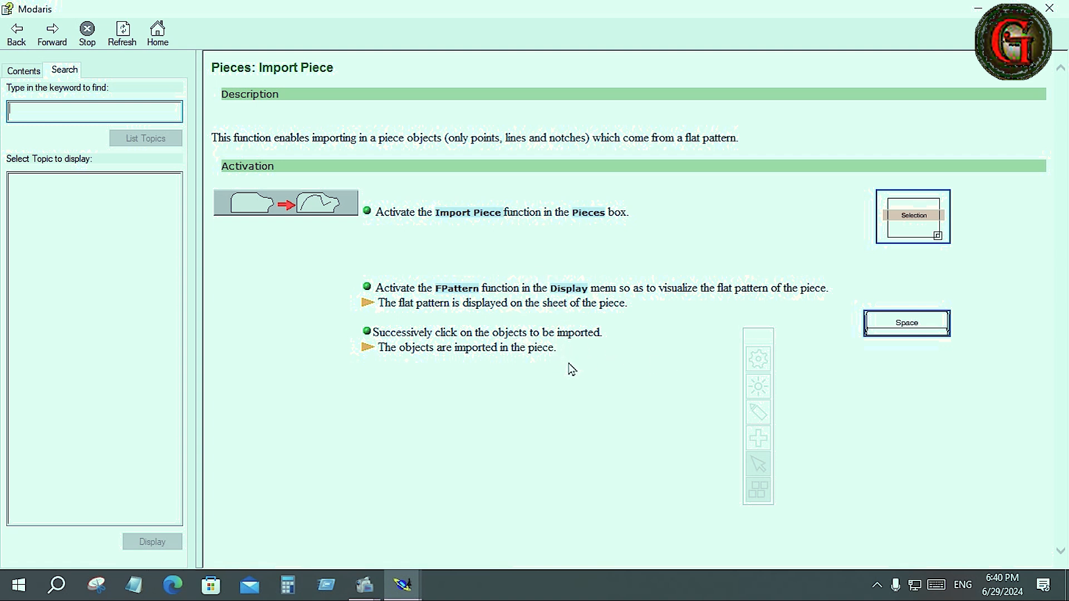
{"action": "left_click_drag", "start_coordinate": [559, 349], "coordinate": [214, 139]}
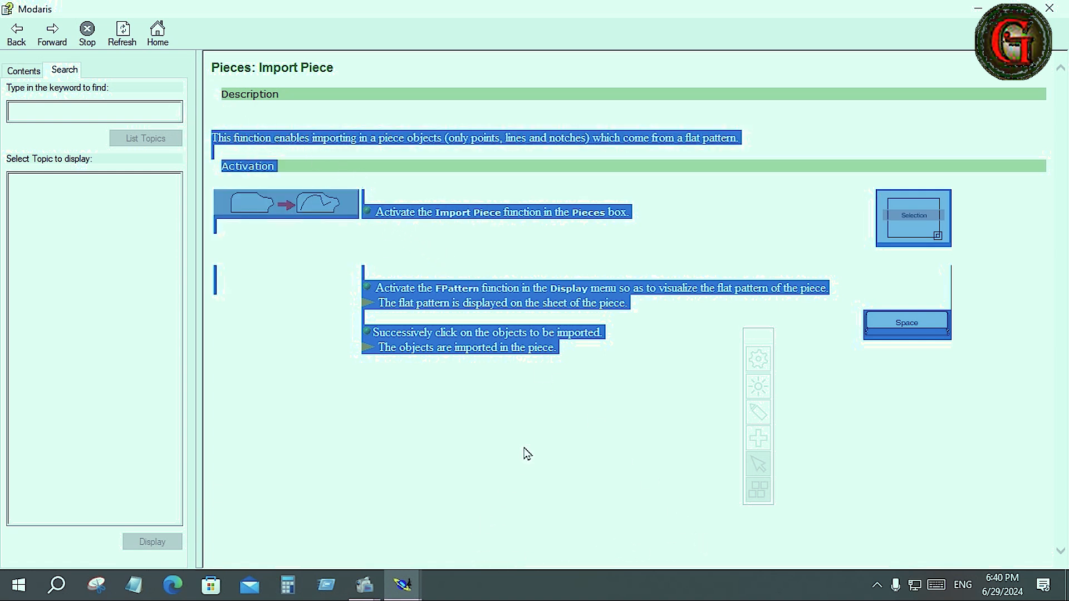
{"action": "right_click", "coordinate": [541, 412]}
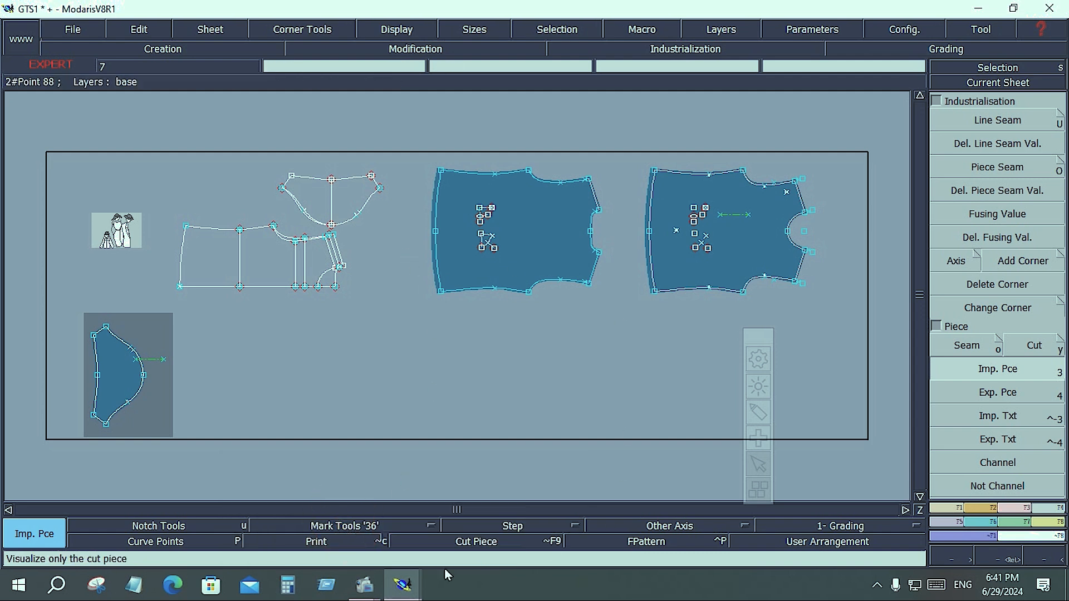
Step: Consult the Import Piece help while turning on the FPattern display, and close the help page
{"action": "mouse_move", "coordinate": [402, 583]}
{"action": "left_click", "coordinate": [486, 546]}
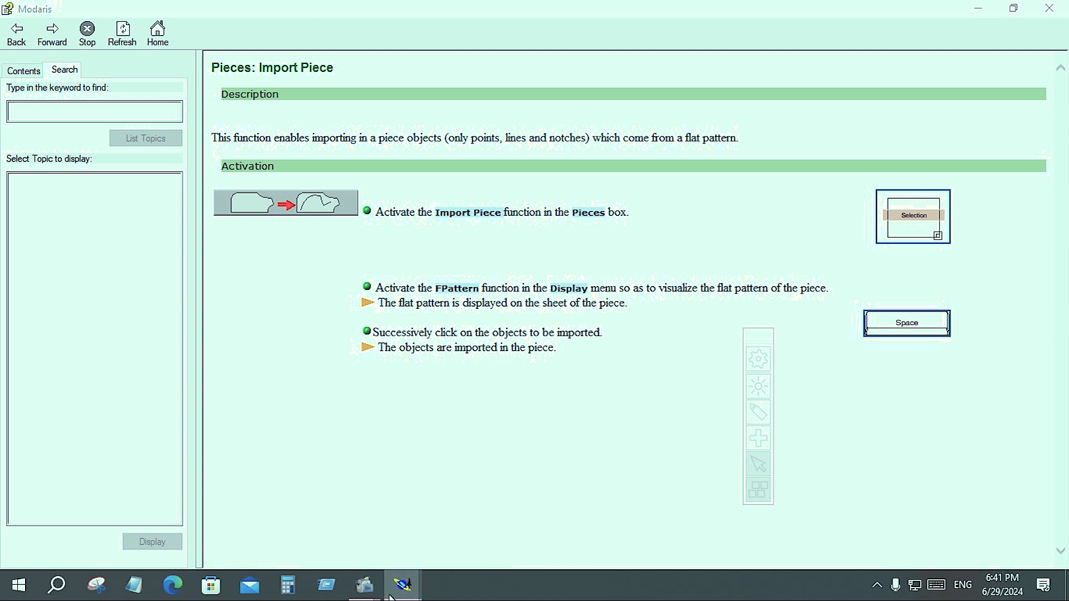
{"action": "mouse_move", "coordinate": [395, 592]}
{"action": "left_click", "coordinate": [333, 525]}
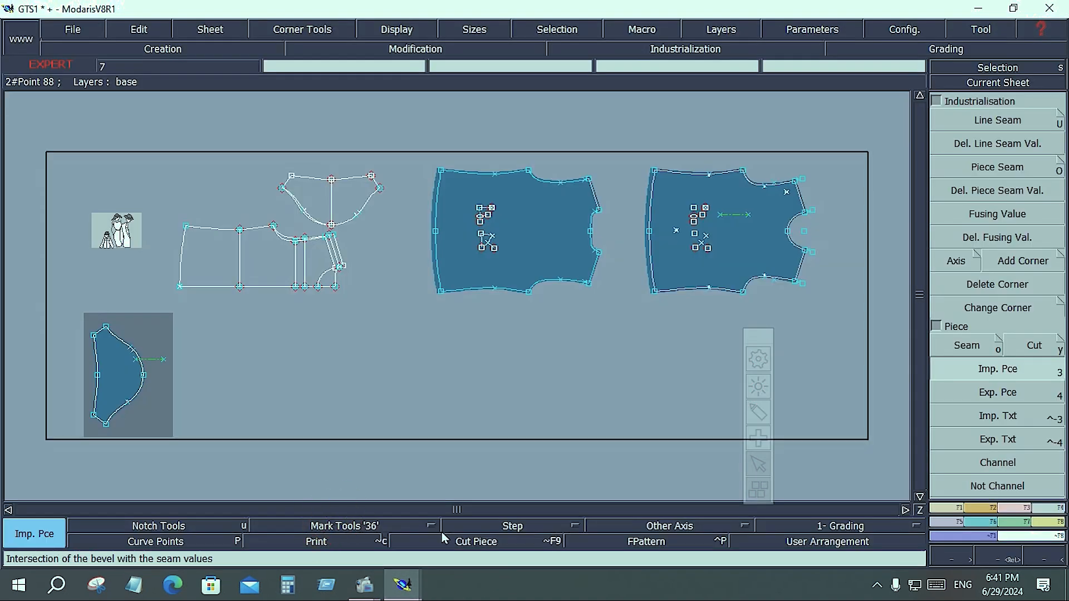
{"action": "left_click", "coordinate": [646, 541]}
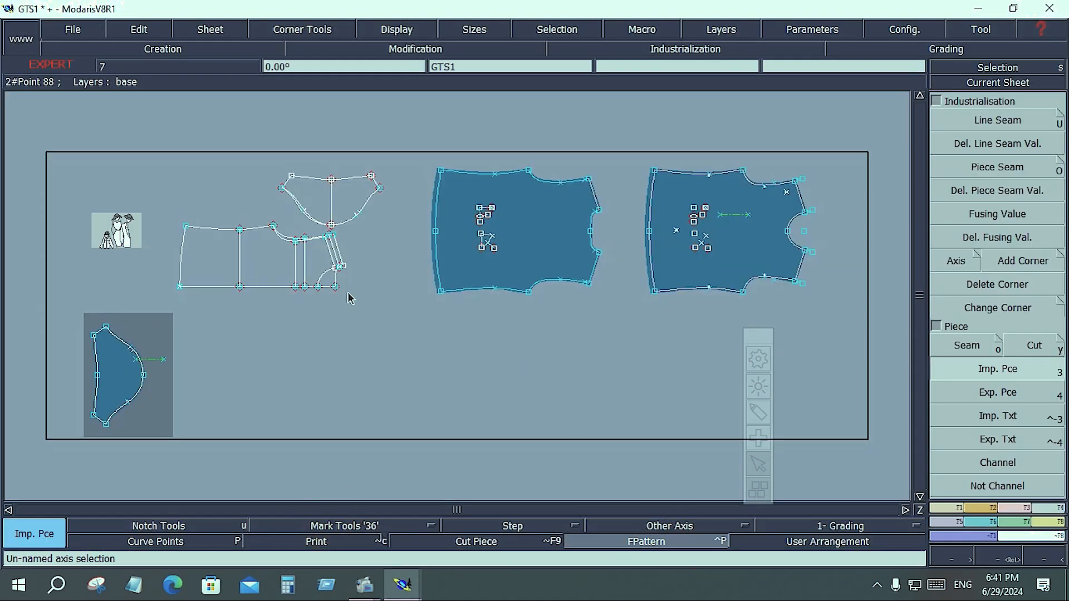
{"action": "mouse_move", "coordinate": [403, 584]}
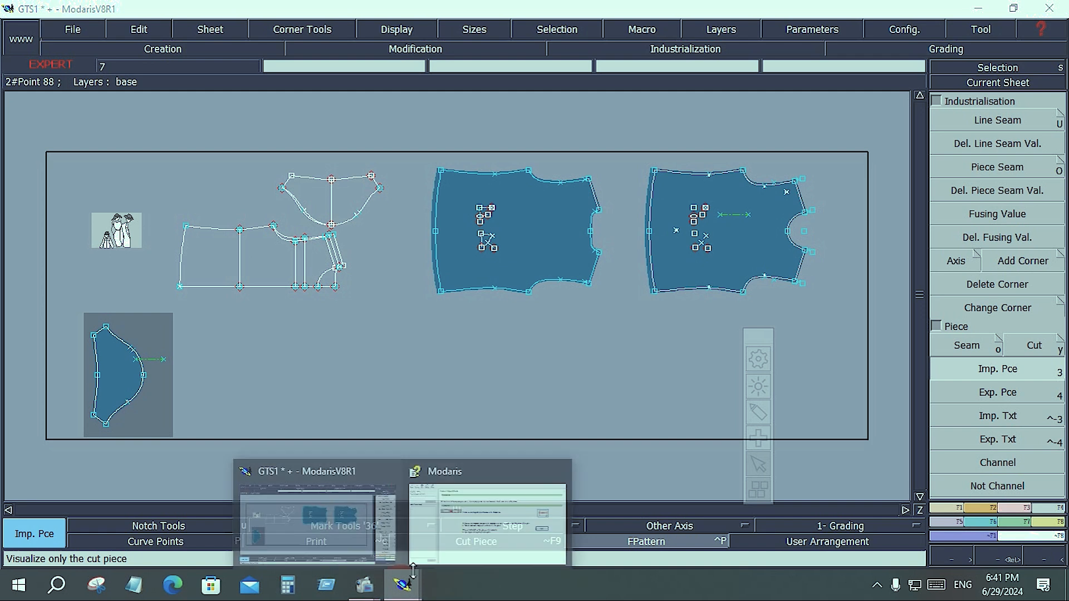
{"action": "left_click", "coordinate": [446, 501]}
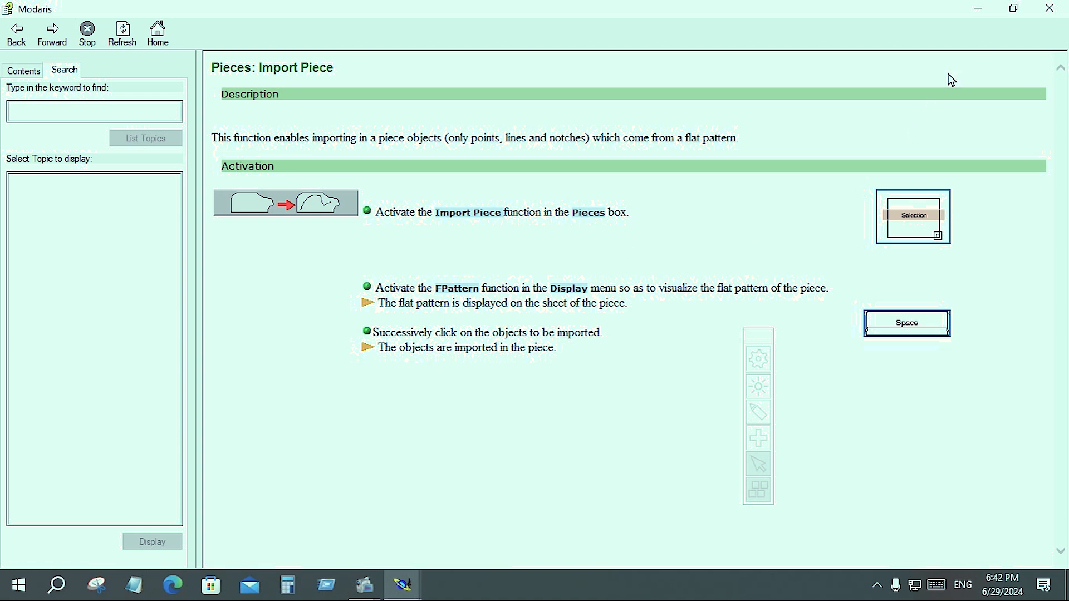
{"action": "left_click", "coordinate": [1049, 9]}
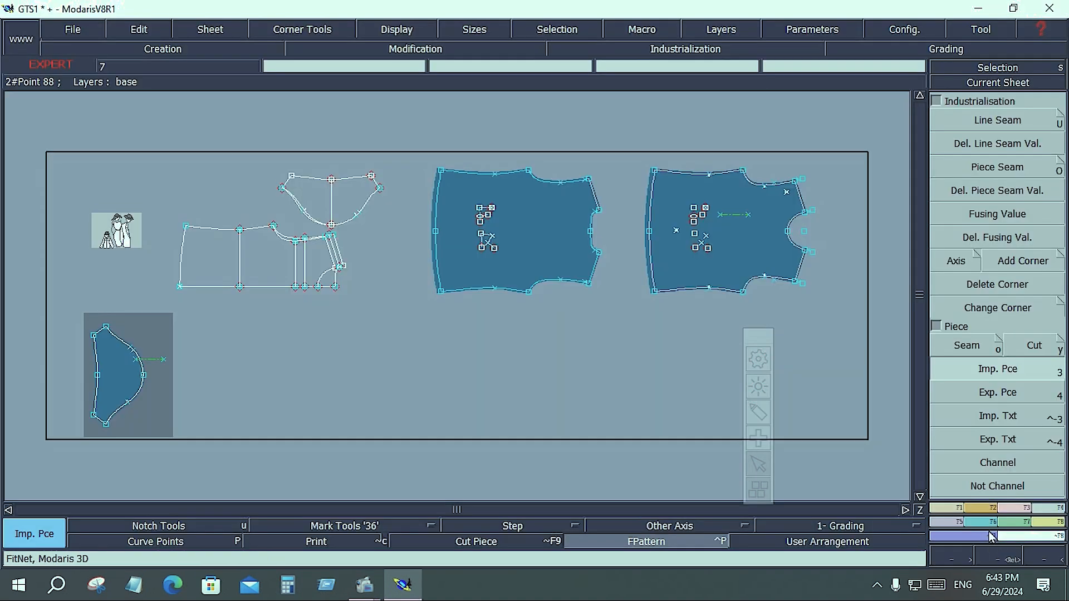
Step: Activate Channel, open its help page at full size, read the description and activation steps, and put the page away
{"action": "left_click", "coordinate": [1005, 465]}
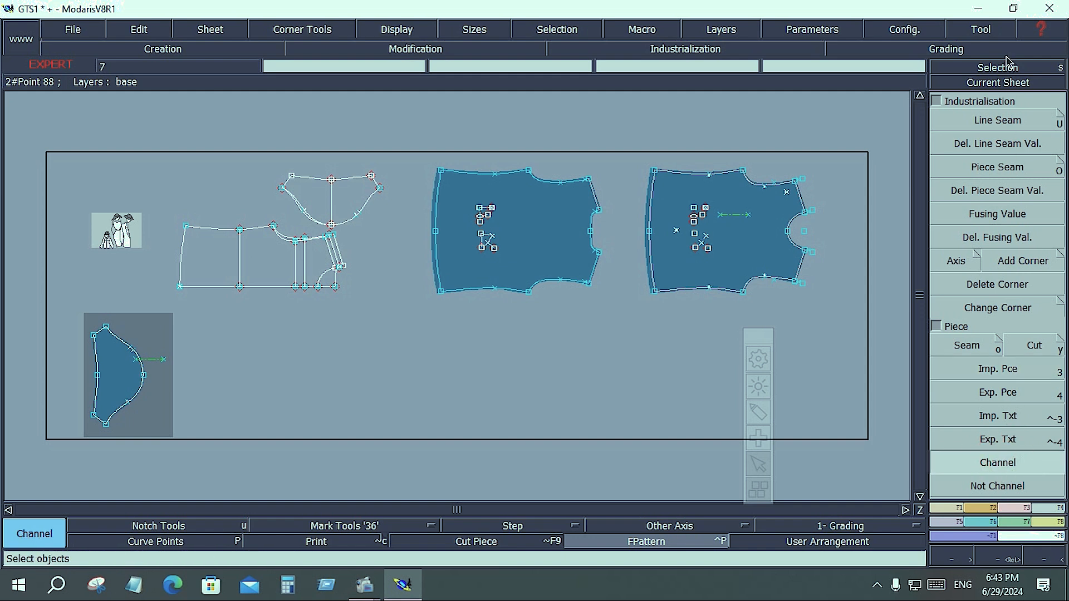
{"action": "left_click", "coordinate": [1042, 31]}
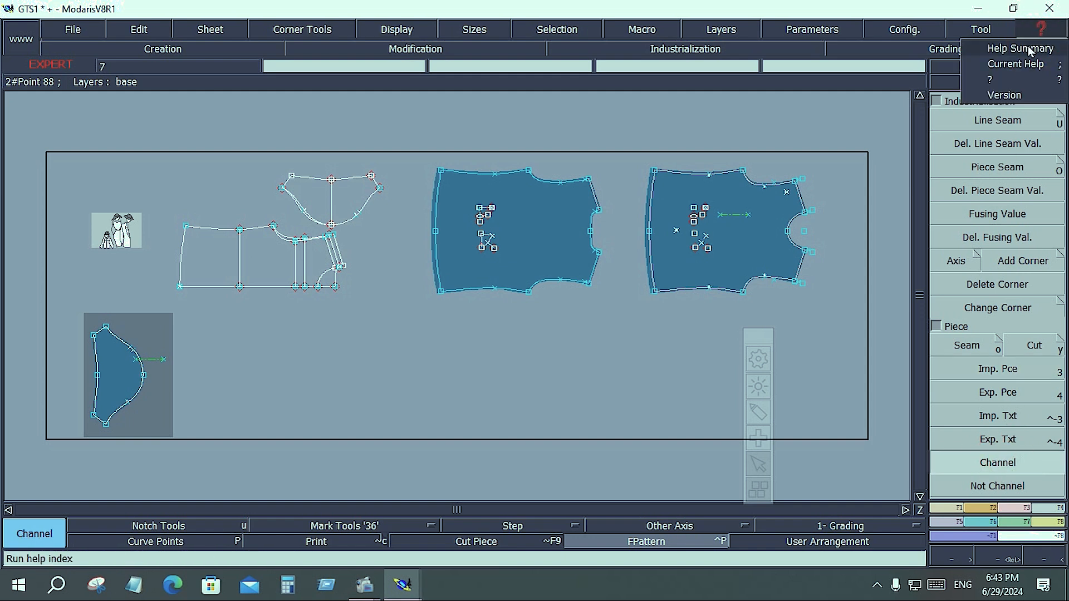
{"action": "left_click", "coordinate": [1022, 66]}
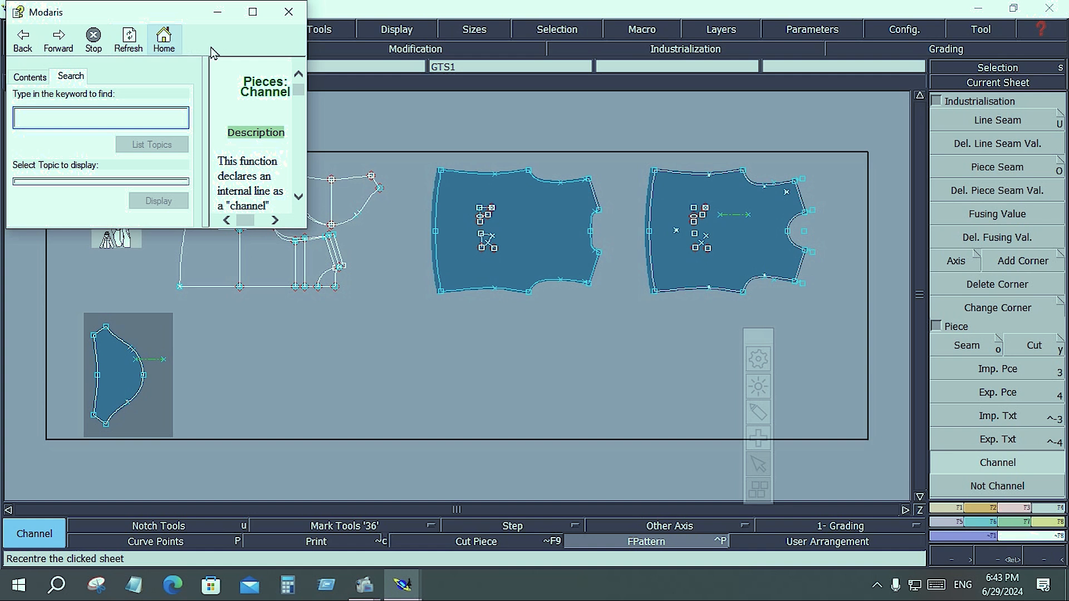
{"action": "left_click", "coordinate": [252, 12]}
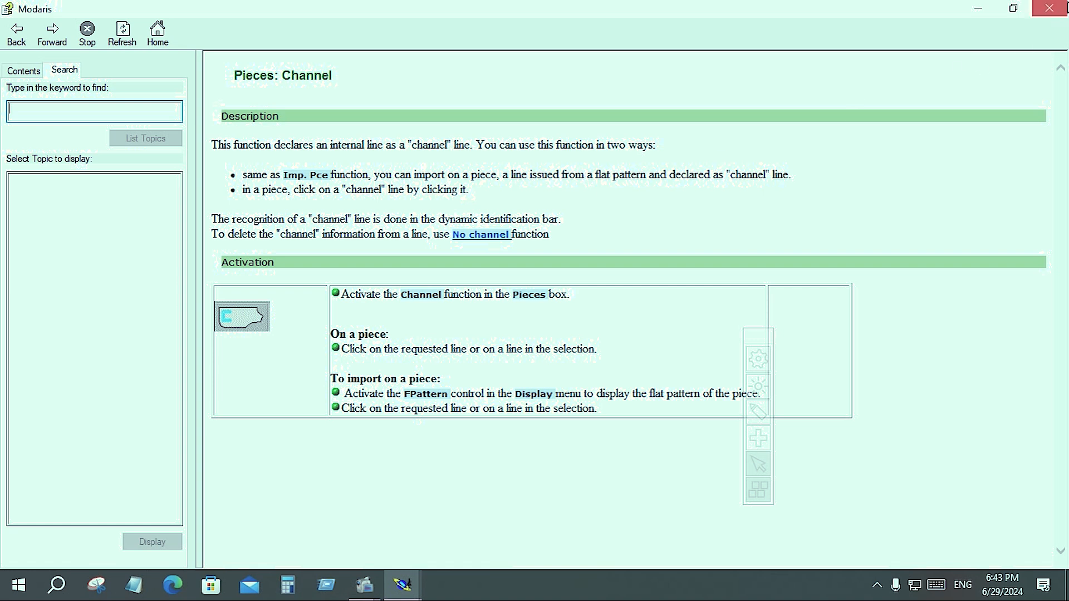
{"action": "left_click", "coordinate": [978, 9]}
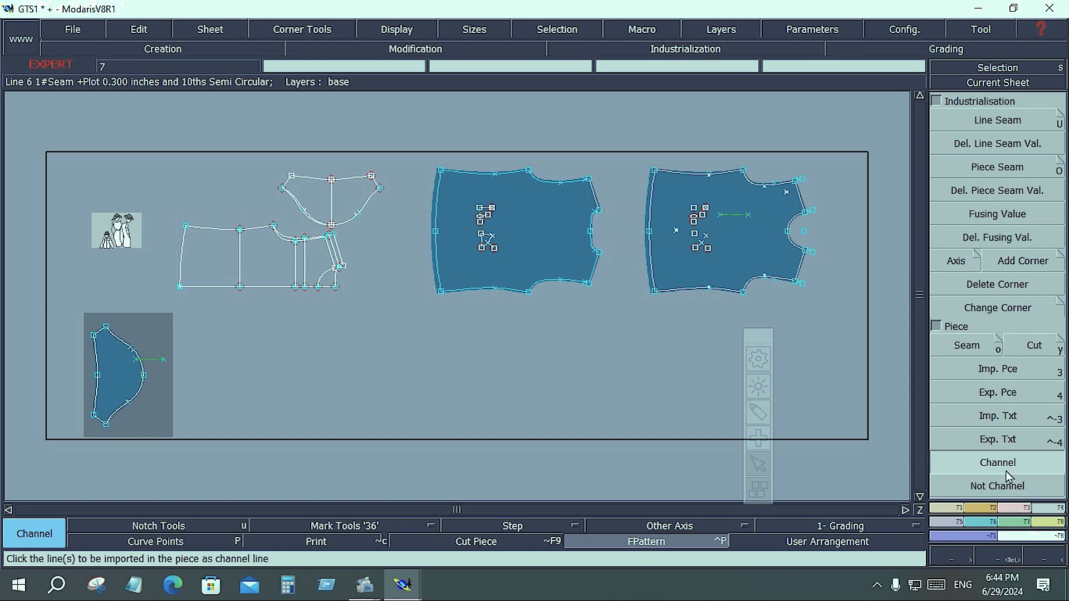
Step: Draw a Bezier line across the GTS13 body piece from one side seam to the other, near the armholes
{"action": "left_click", "coordinate": [953, 508]}
{"action": "left_click", "coordinate": [999, 441]}
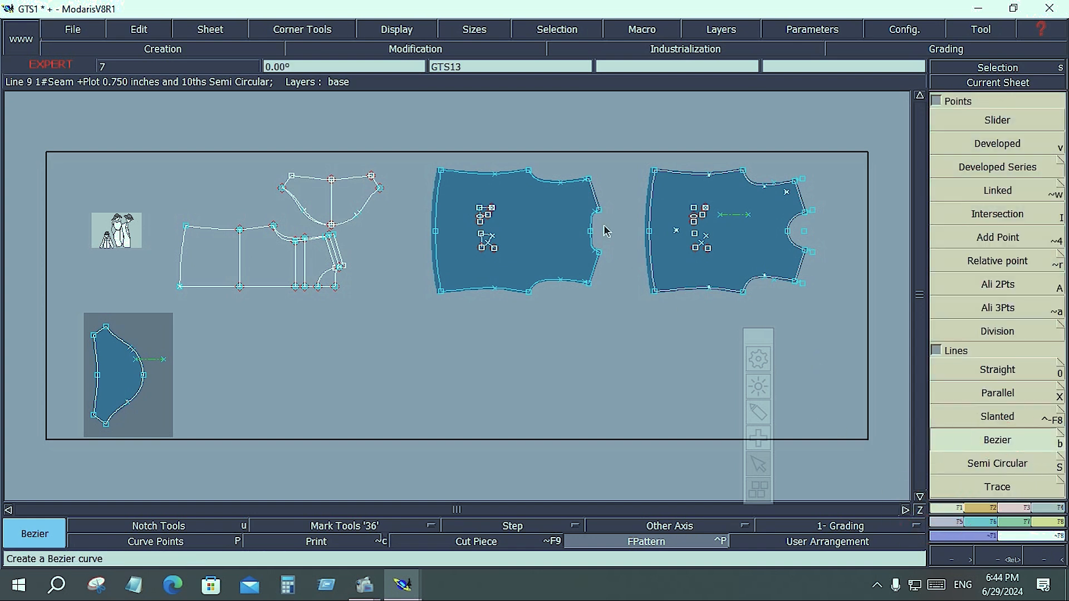
{"action": "left_click", "coordinate": [514, 172]}
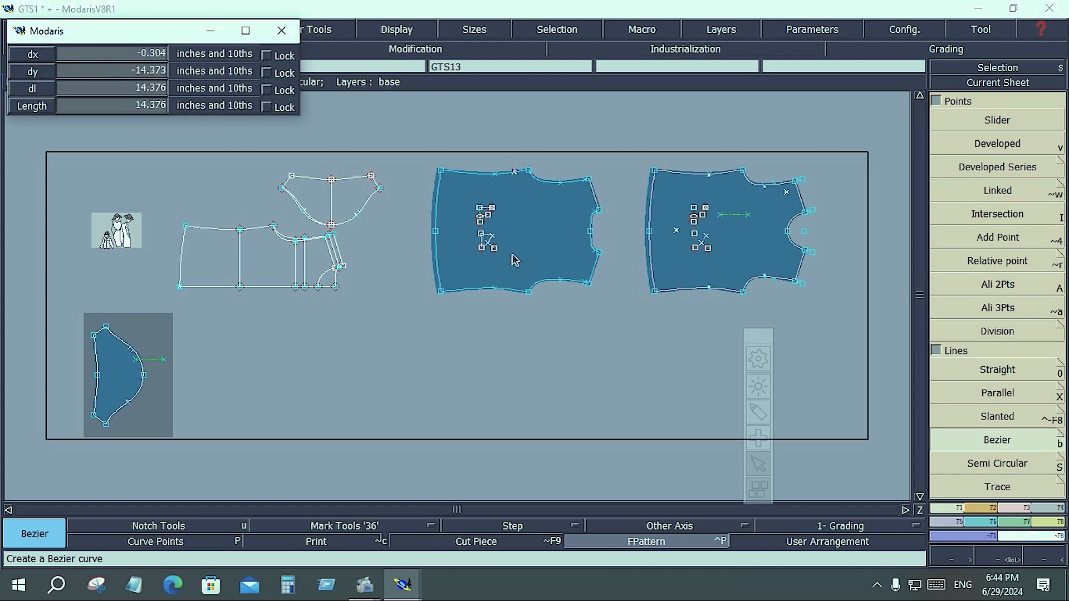
{"action": "left_click", "coordinate": [515, 291]}
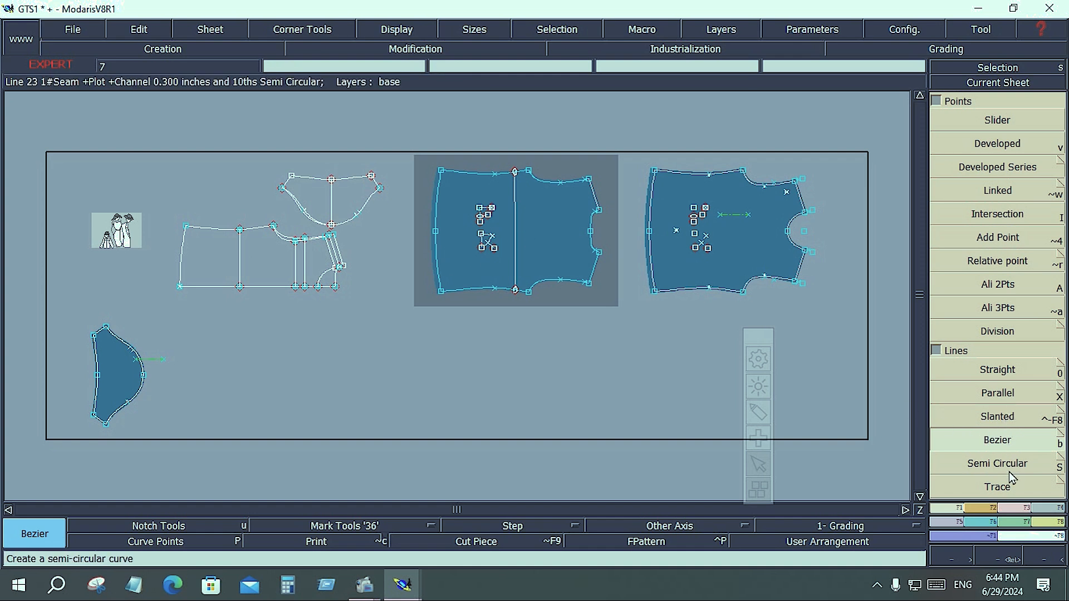
Step: Declare the Bezier line across the GTS13 body piece as a channel line
{"action": "left_click", "coordinate": [1010, 416]}
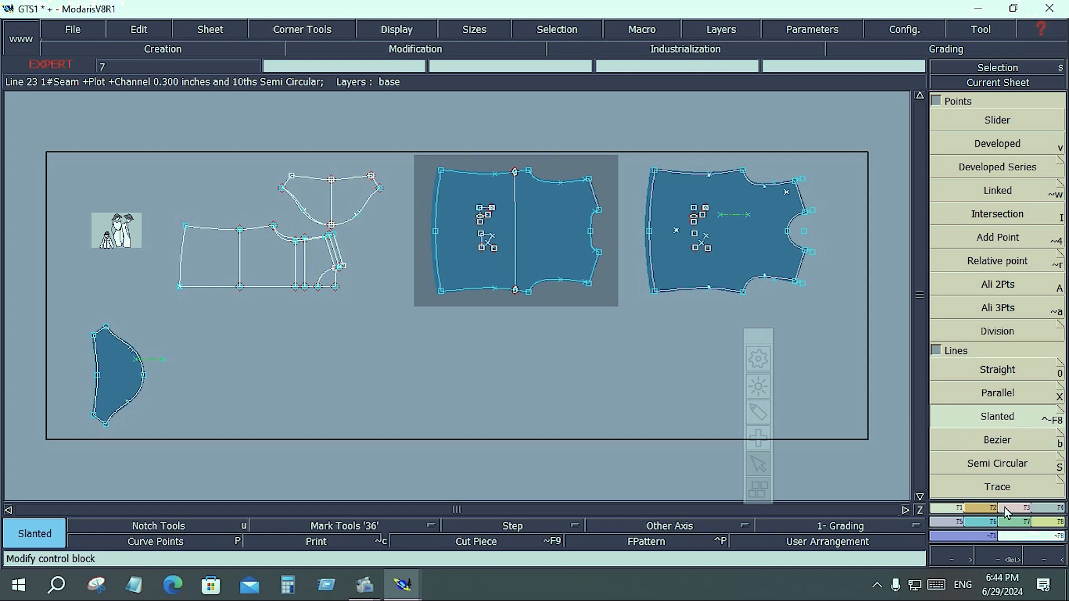
{"action": "left_click", "coordinate": [1046, 508]}
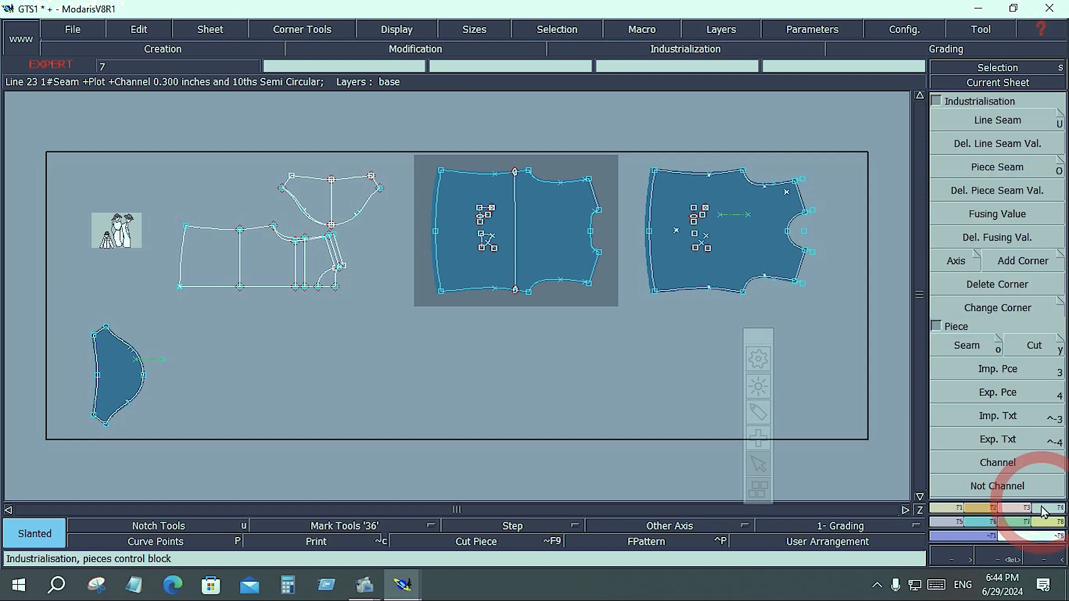
{"action": "left_click", "coordinate": [999, 462]}
{"action": "left_click", "coordinate": [516, 245]}
{"action": "right_click", "coordinate": [550, 311]}
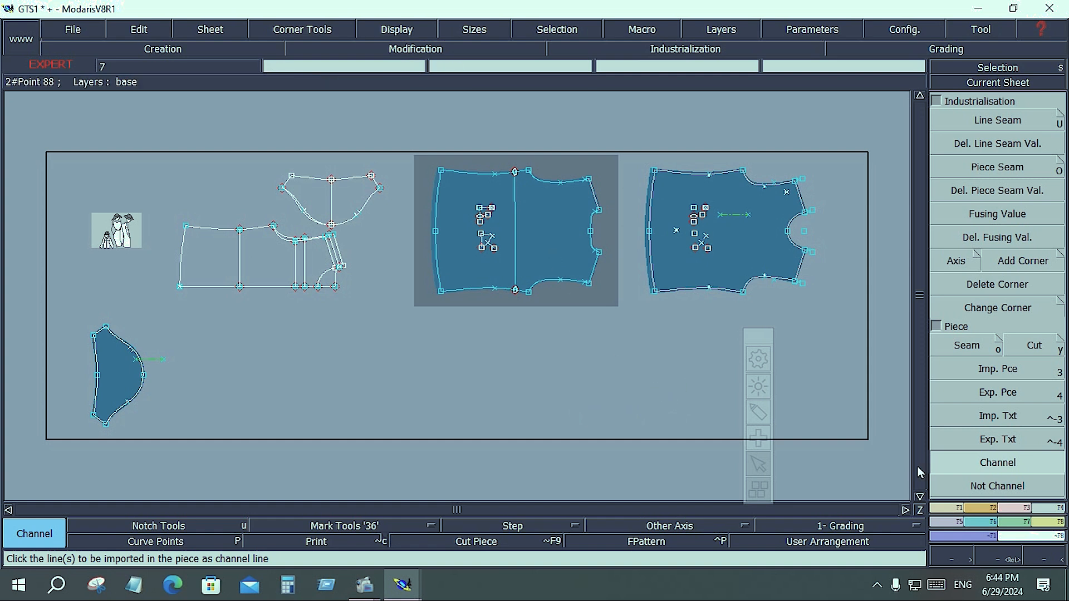
Step: Clear the channel status of the GTS13 Bezier line with Not Channel and declare it a channel line again
{"action": "left_click", "coordinate": [997, 486]}
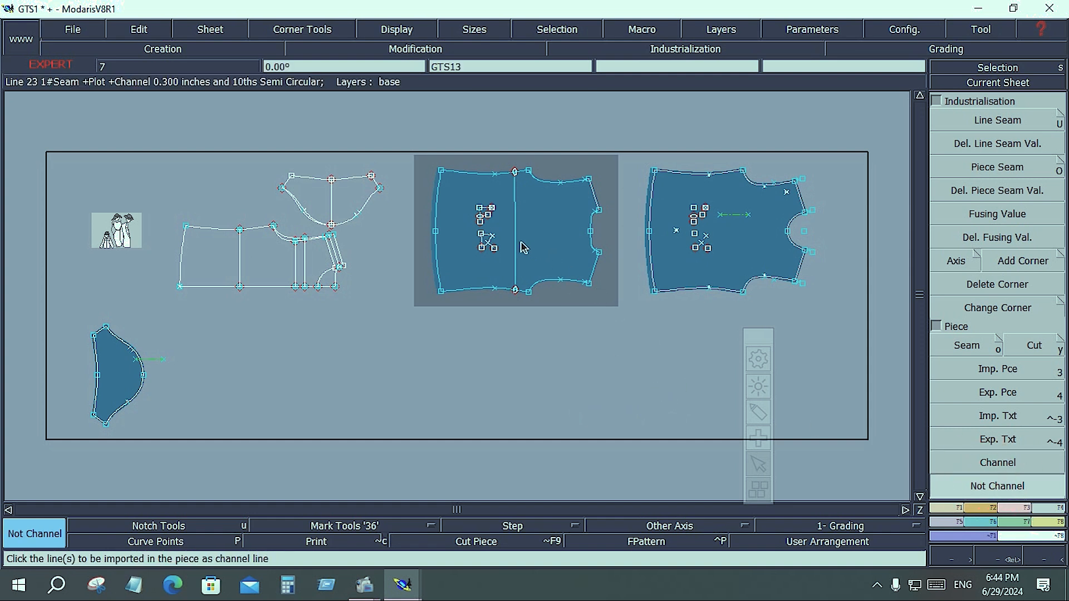
{"action": "right_click", "coordinate": [539, 352]}
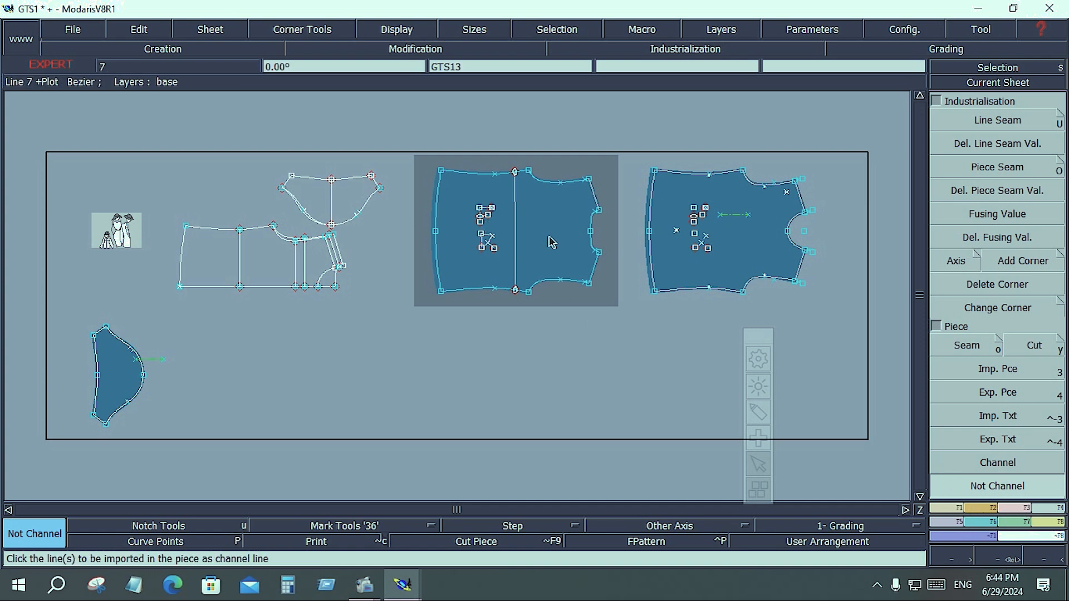
{"action": "left_click", "coordinate": [517, 226]}
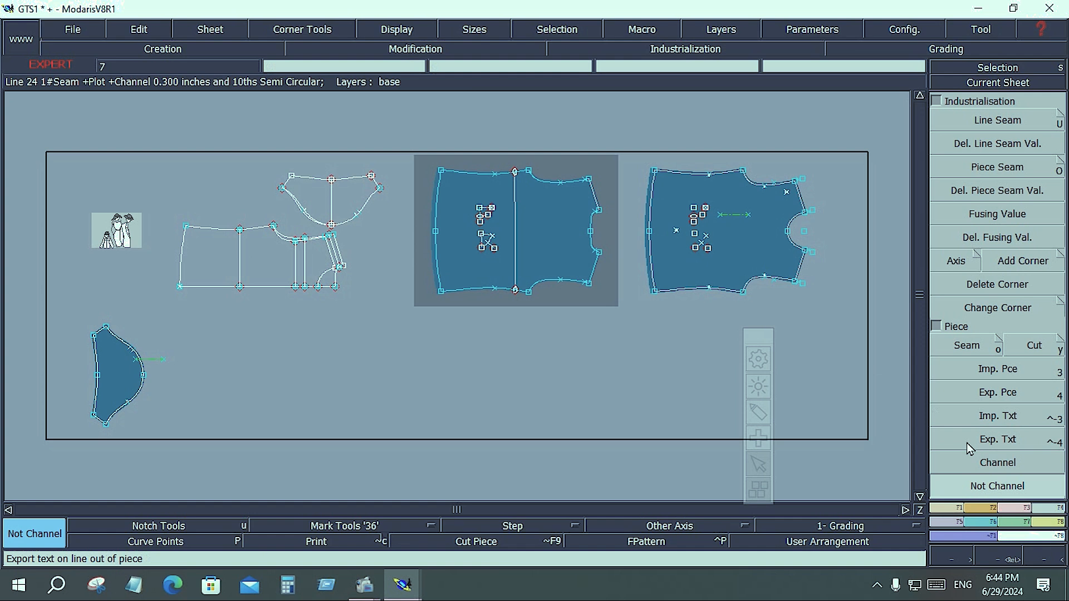
{"action": "left_click", "coordinate": [515, 248]}
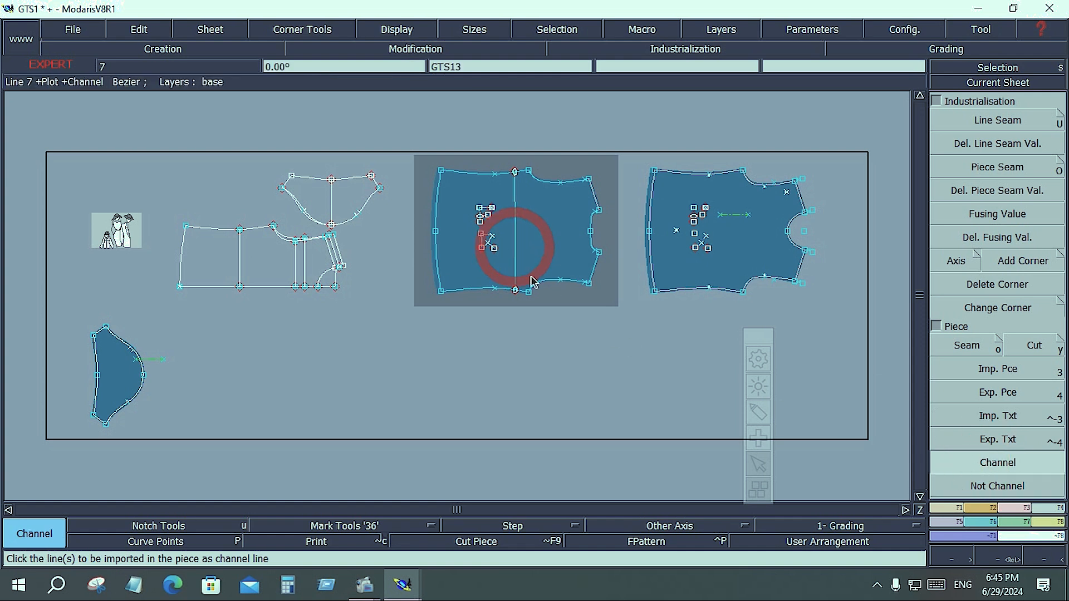
{"action": "left_click", "coordinate": [974, 487]}
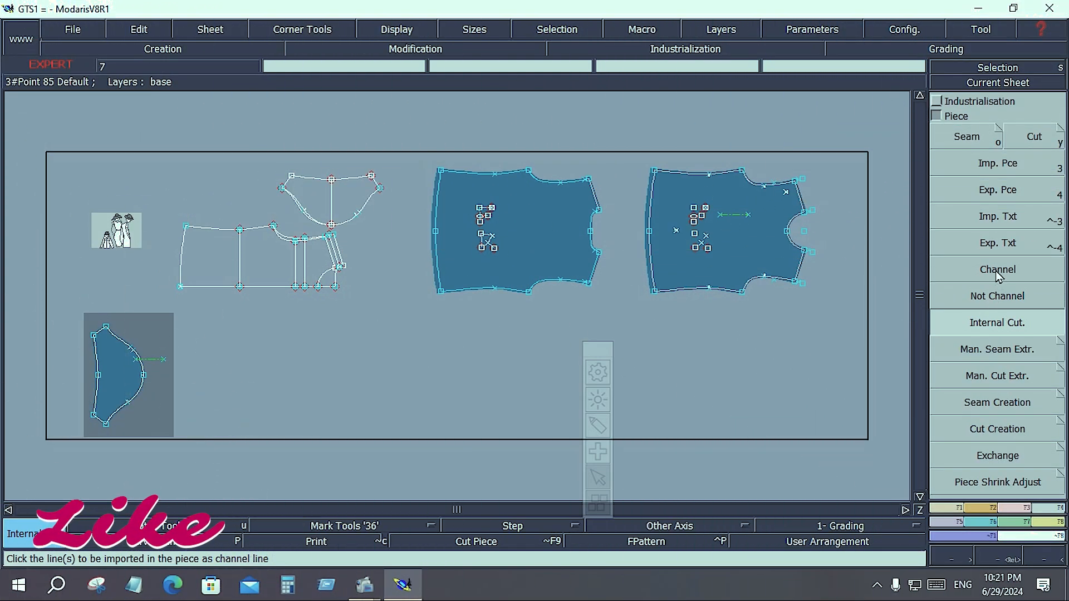
Step: Make the GTS12 body piece the current sheet, fill the view with it, and activate Internal Cut
{"action": "left_click", "coordinate": [997, 273]}
{"action": "left_click", "coordinate": [997, 297]}
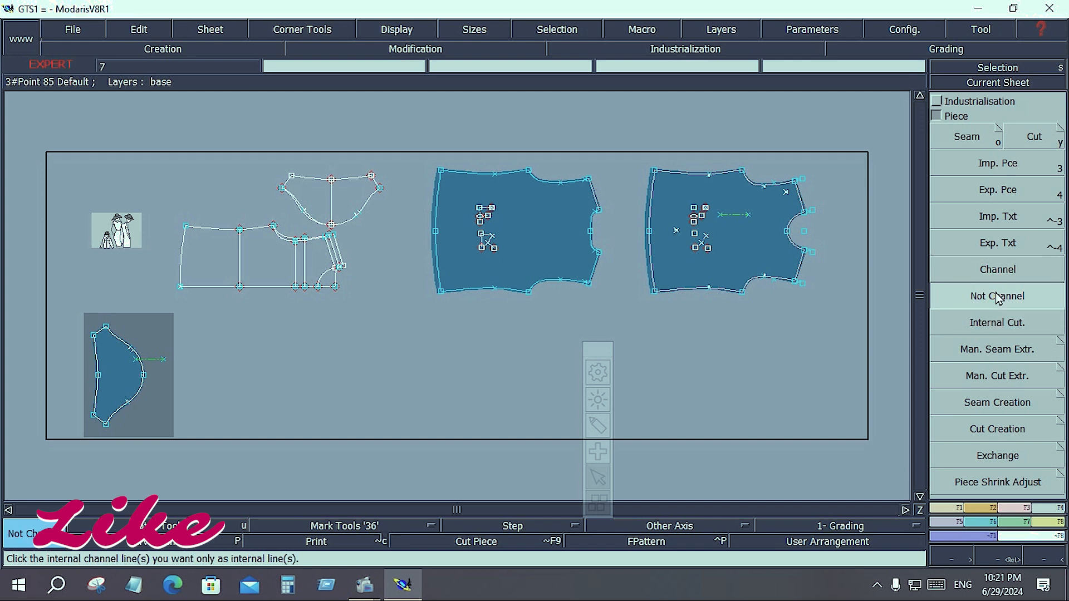
{"action": "left_click", "coordinate": [997, 324]}
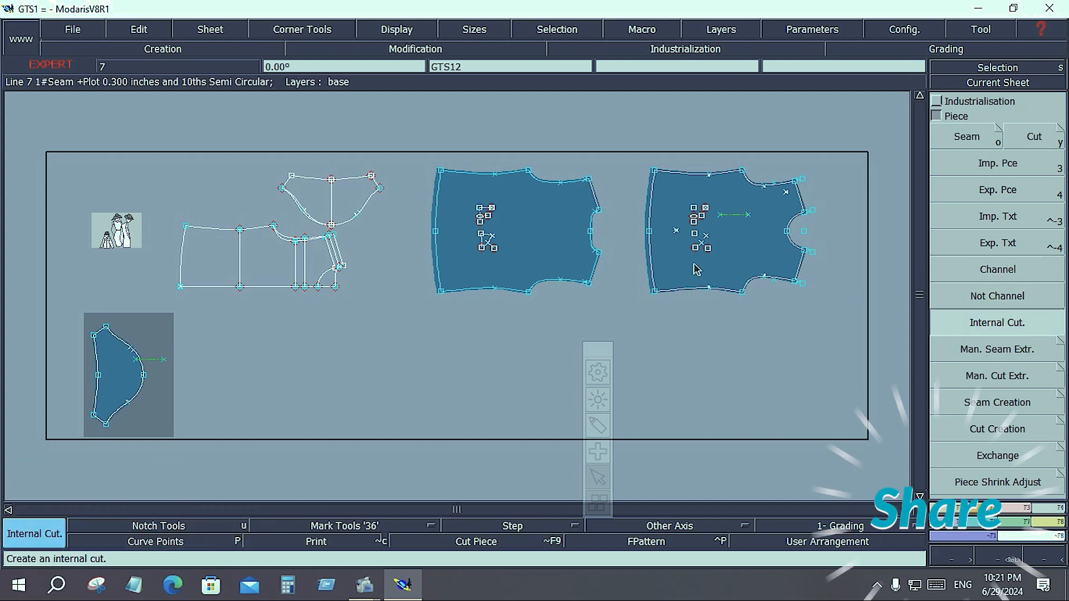
{"action": "left_click", "coordinate": [732, 258]}
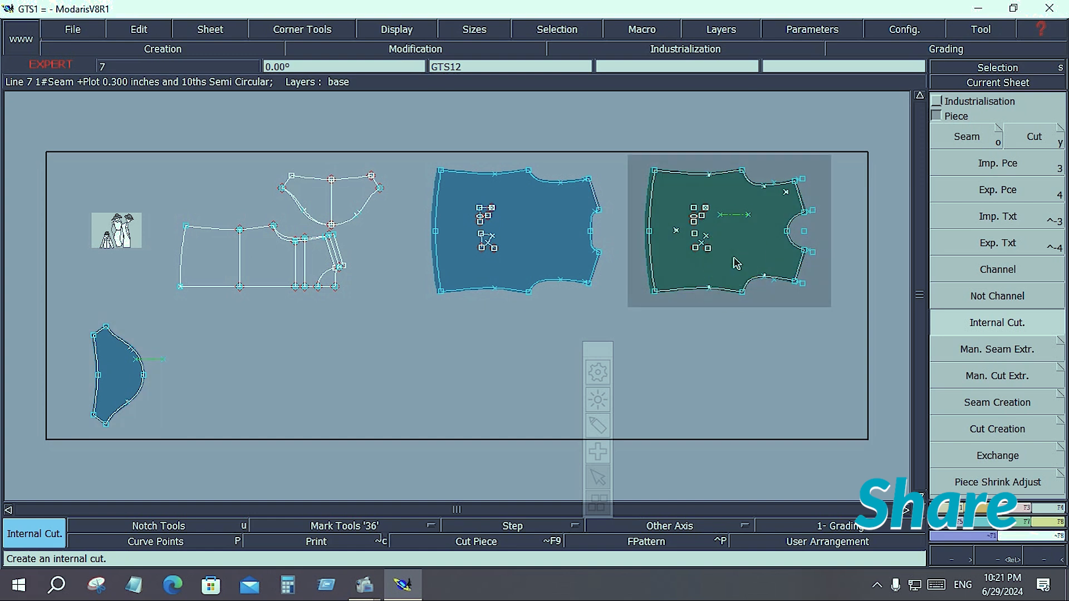
{"action": "key", "text": "Home"}
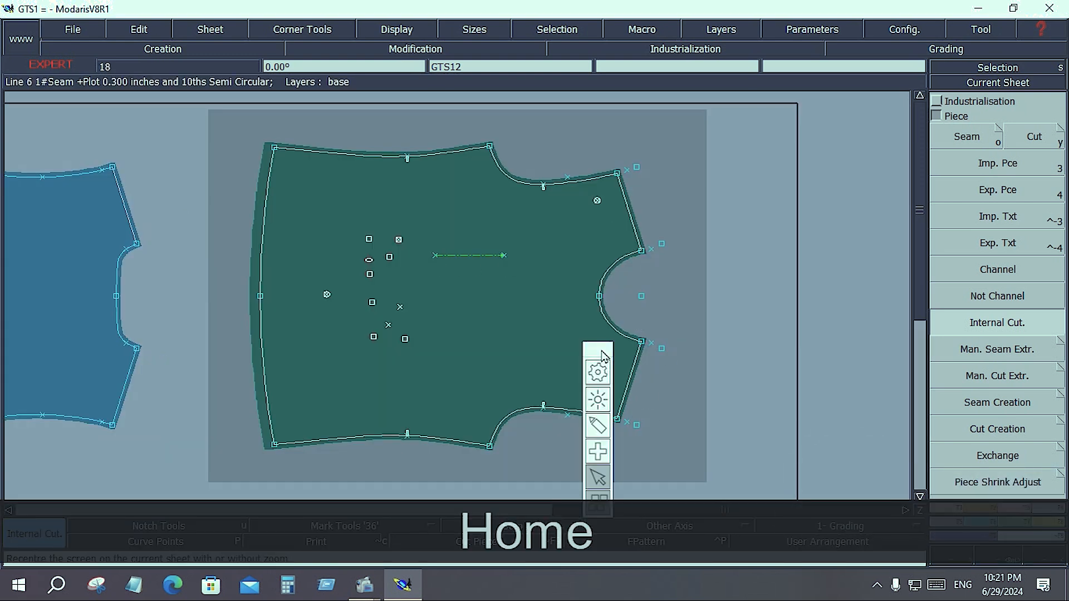
{"action": "left_click_drag", "start_coordinate": [602, 357], "coordinate": [760, 376]}
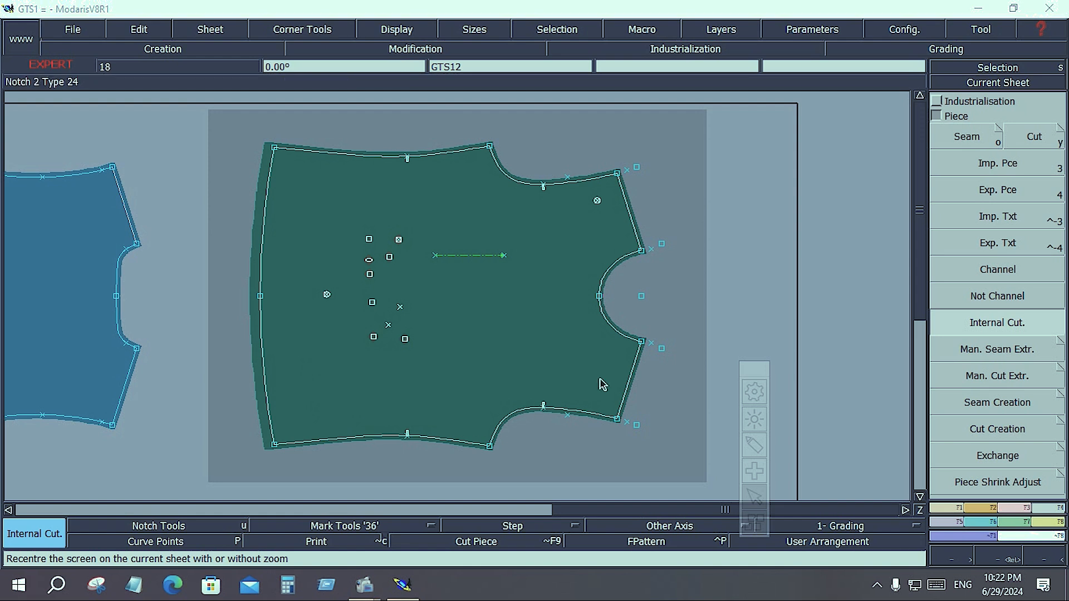
{"action": "left_click", "coordinate": [1005, 328]}
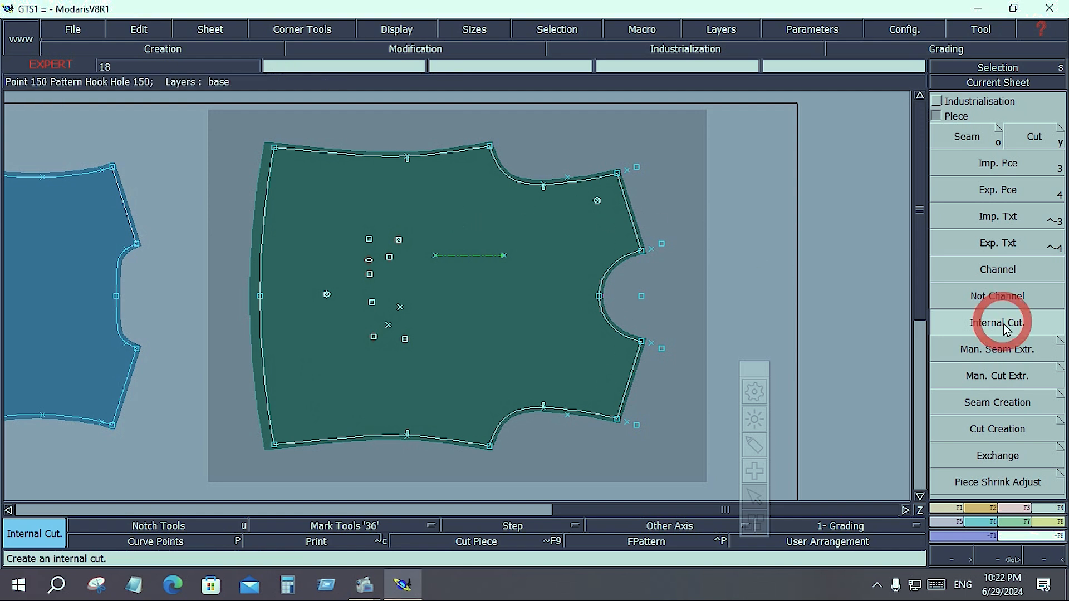
Step: Create an internal cut on the GTS12 body piece by following its whole seam outline, starting and closing at the same underarm corner
{"action": "left_click", "coordinate": [490, 447]}
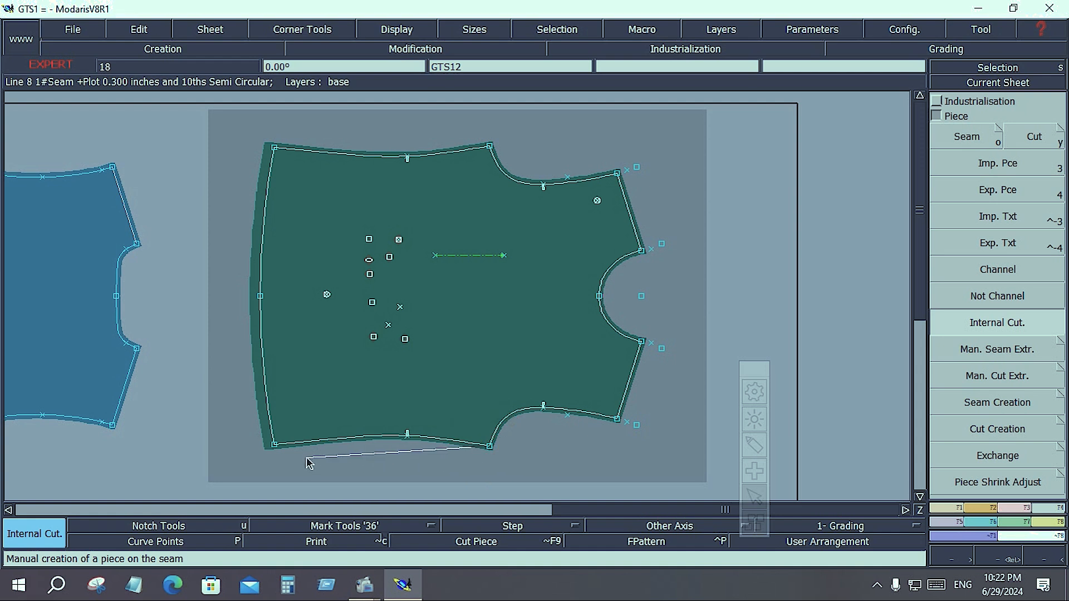
{"action": "left_click", "coordinate": [275, 446]}
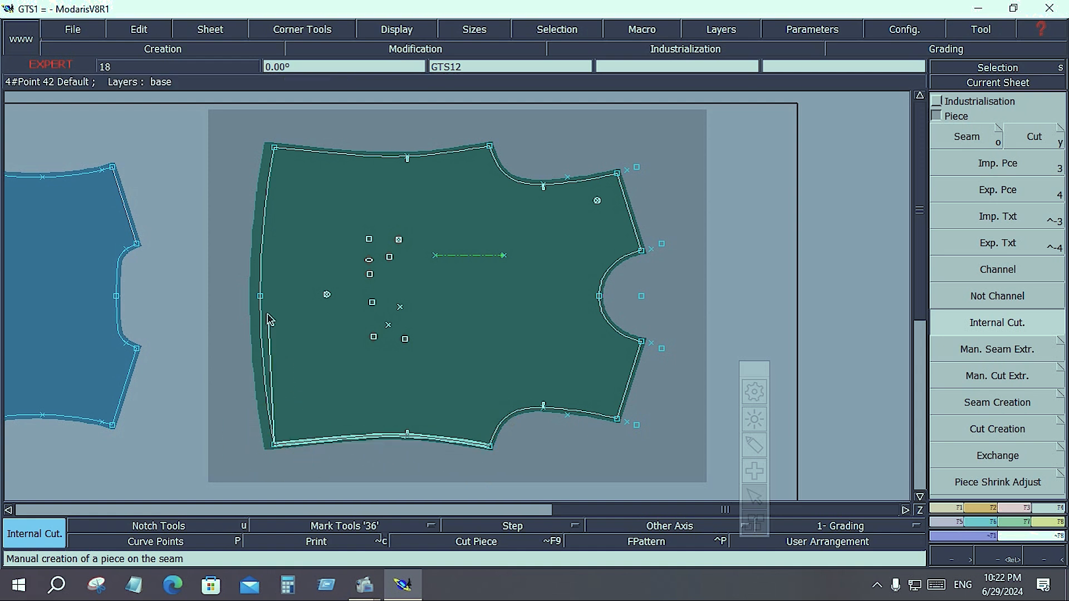
{"action": "left_click", "coordinate": [260, 297]}
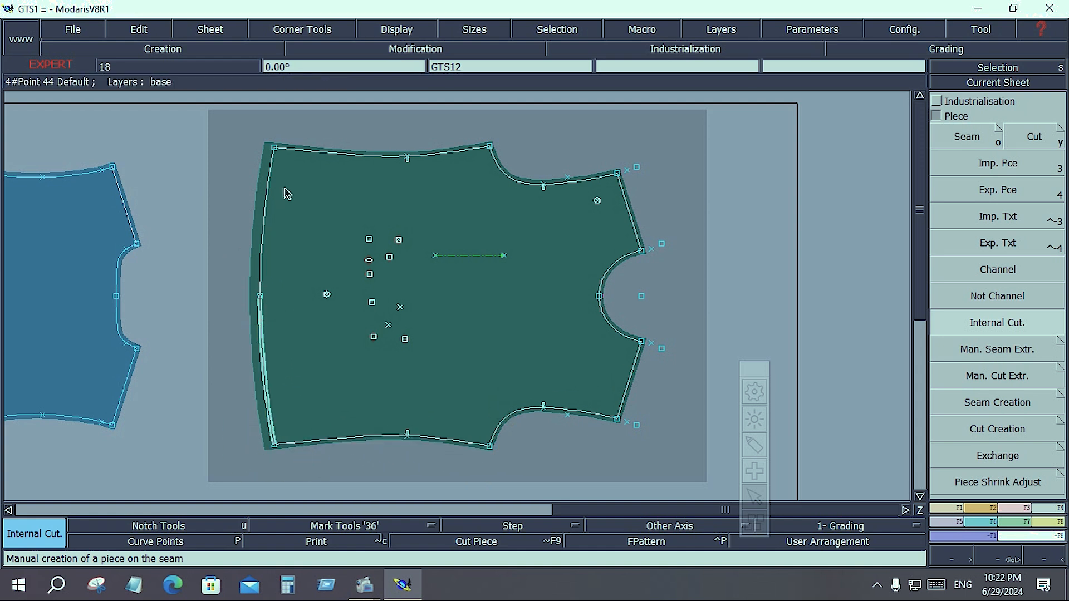
{"action": "left_click", "coordinate": [275, 147]}
{"action": "left_click", "coordinate": [507, 154]}
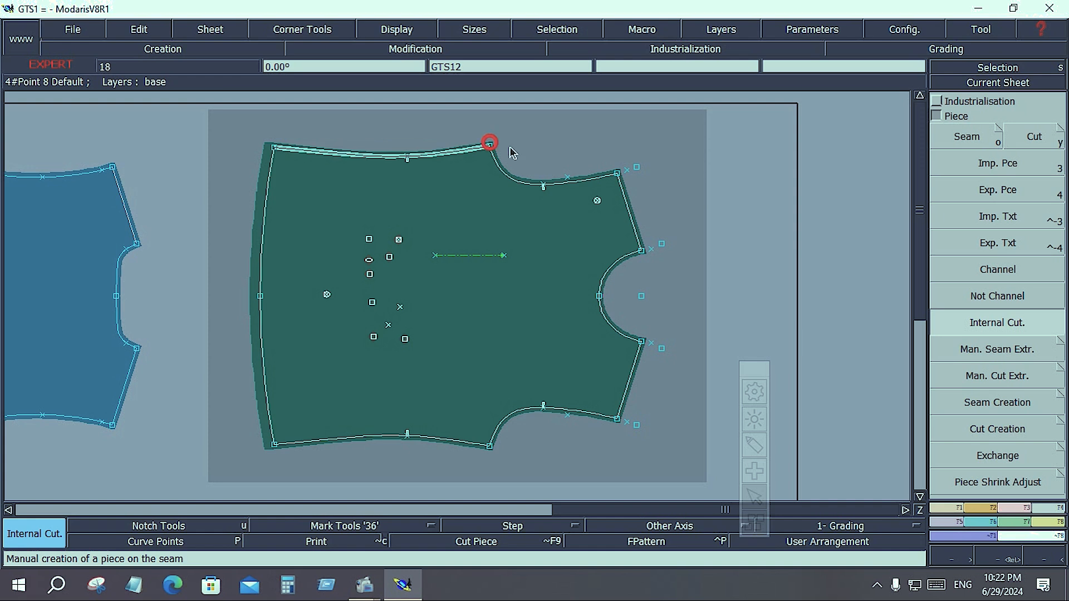
{"action": "left_click", "coordinate": [619, 176]}
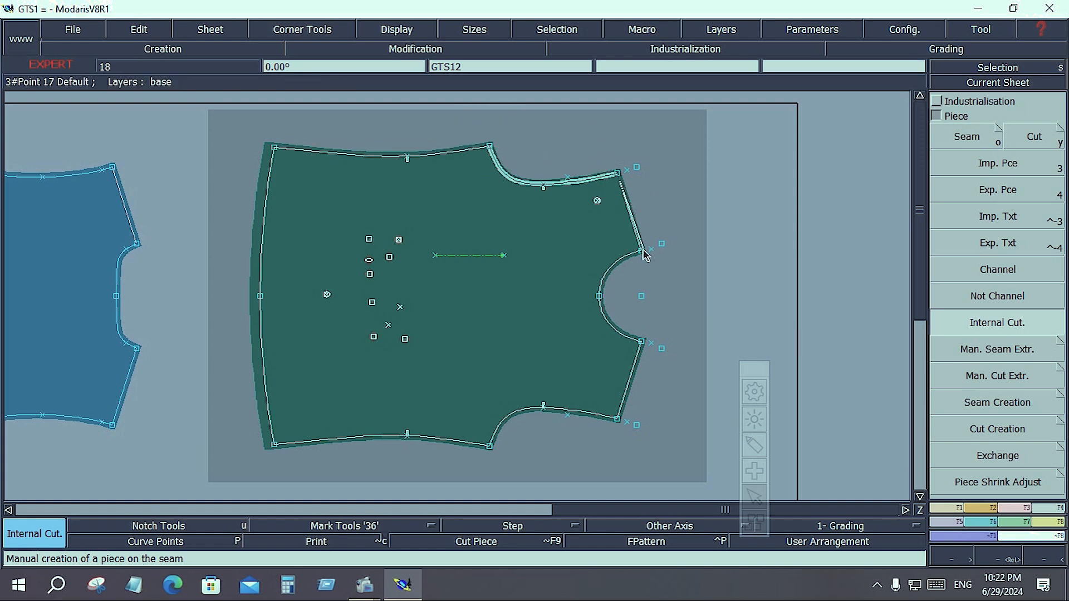
{"action": "left_click", "coordinate": [642, 251]}
{"action": "left_click", "coordinate": [601, 297]}
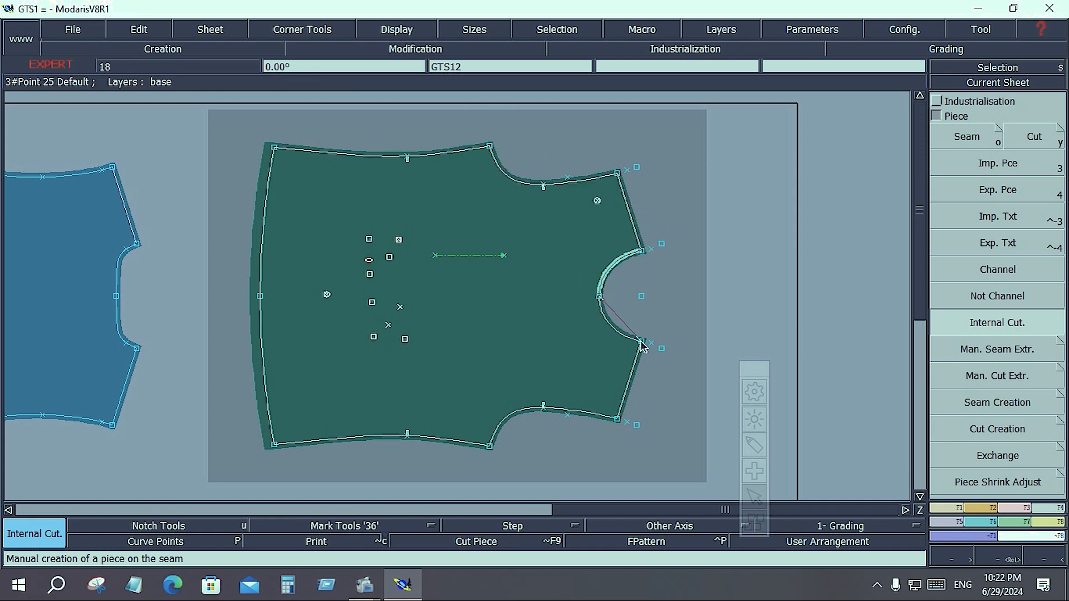
{"action": "left_click", "coordinate": [642, 344]}
{"action": "left_click", "coordinate": [617, 418]}
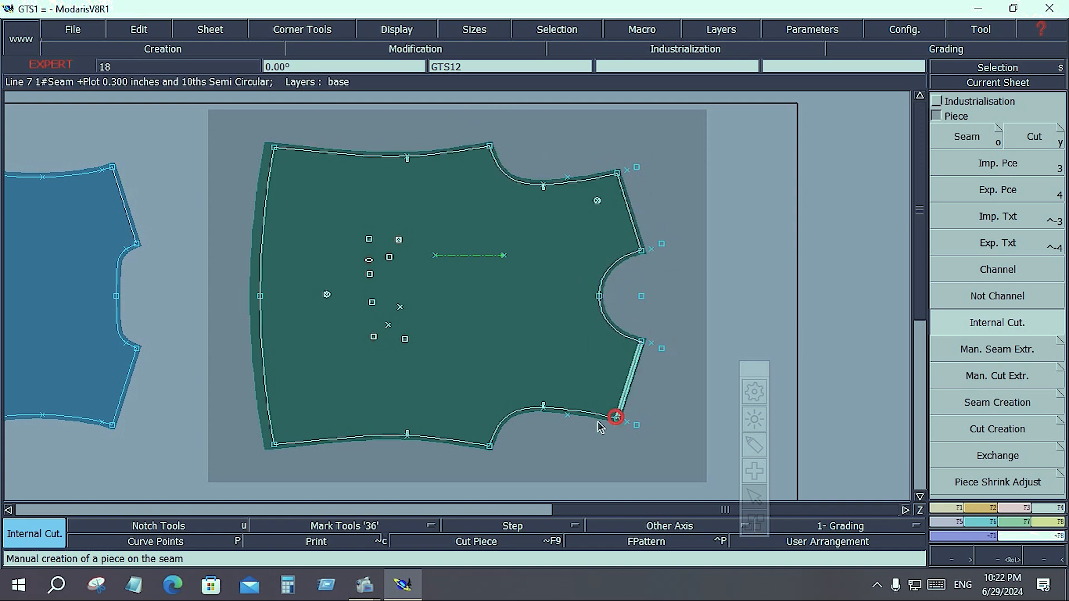
{"action": "left_click", "coordinate": [491, 449]}
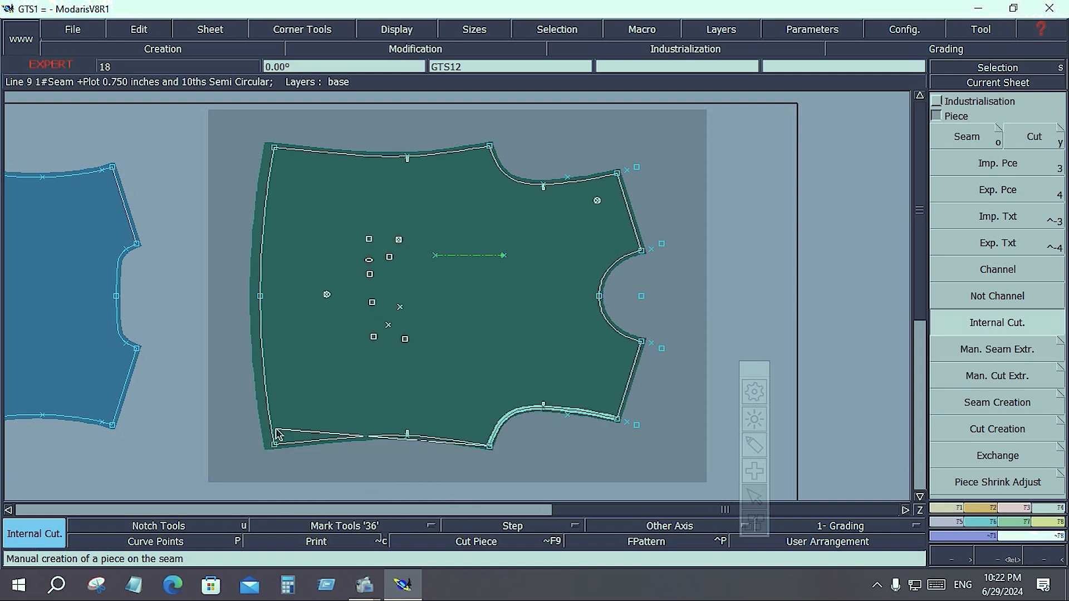
{"action": "left_click", "coordinate": [490, 448]}
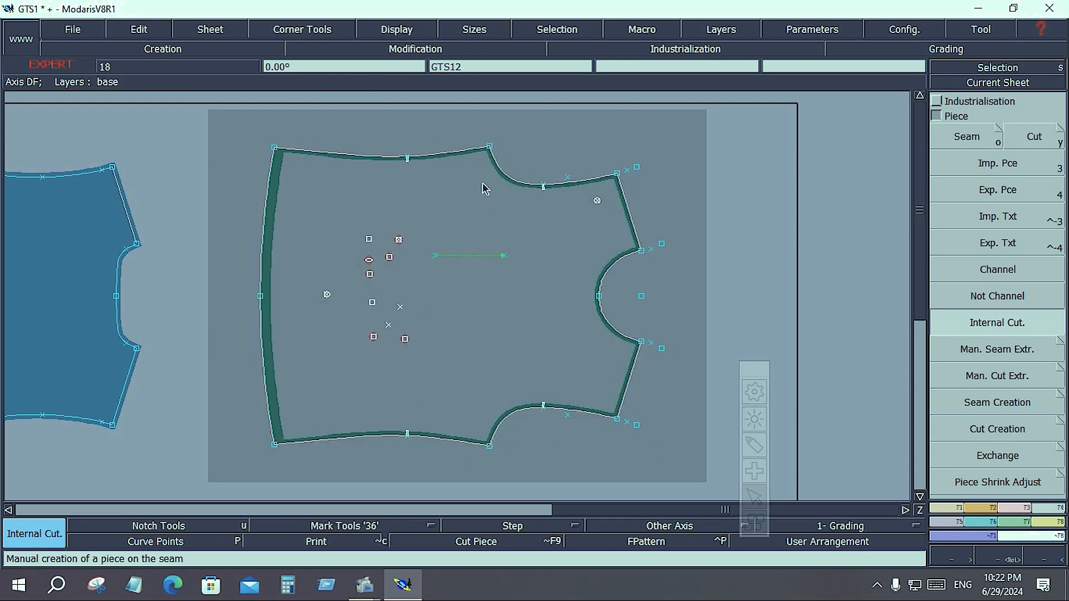
{"action": "left_click", "coordinate": [447, 260]}
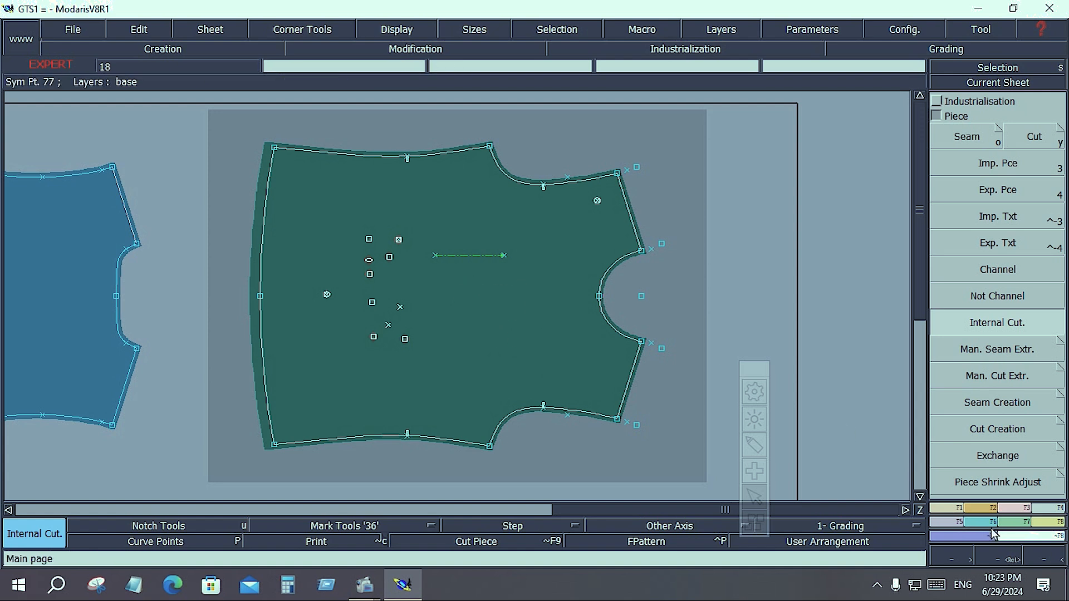
{"action": "left_click", "coordinate": [983, 509]}
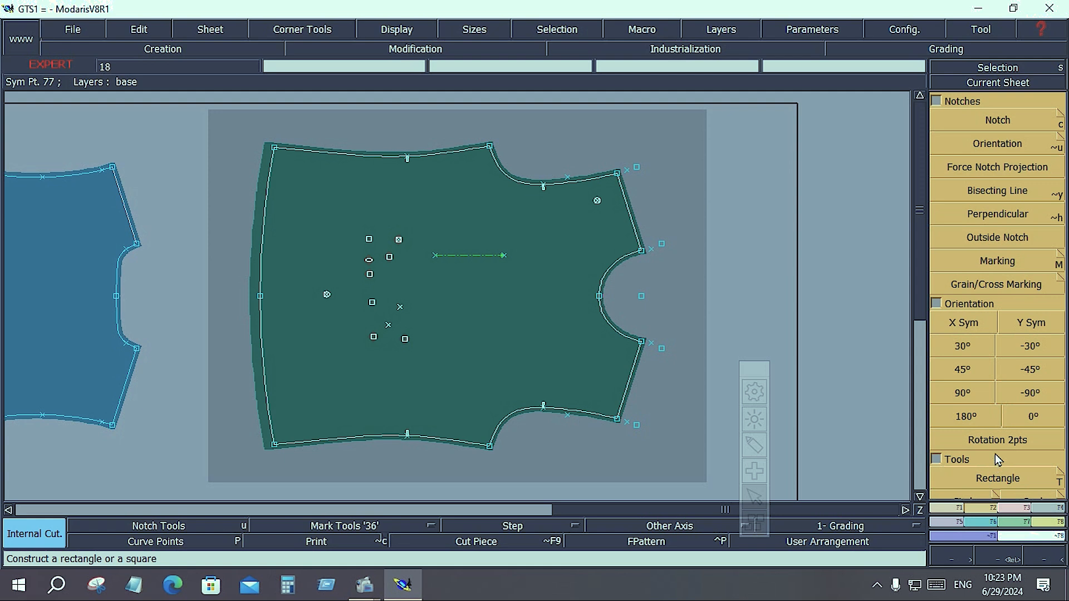
{"action": "left_click", "coordinate": [976, 449]}
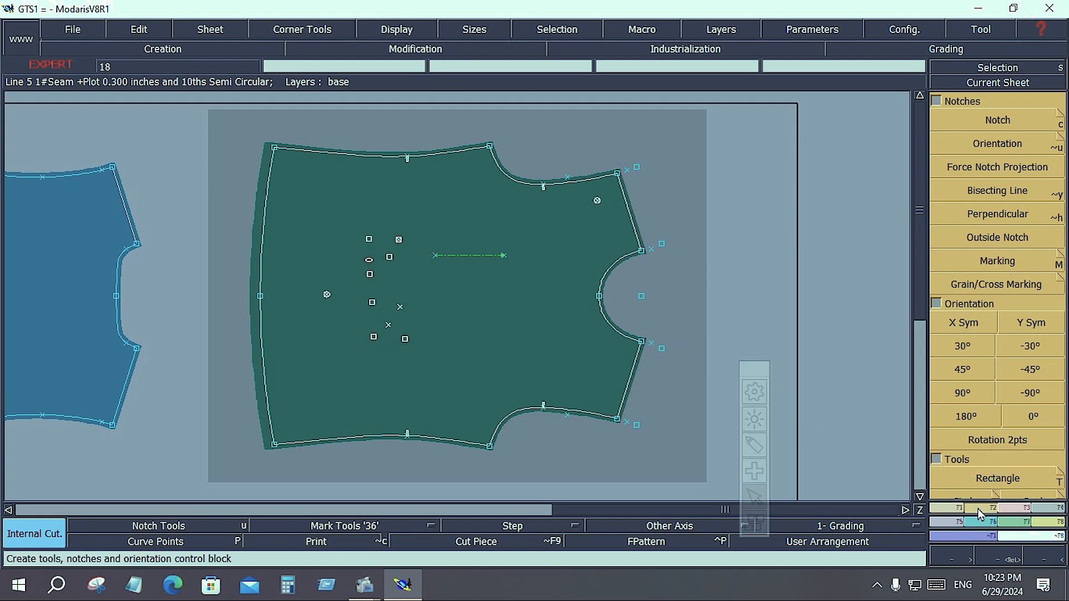
{"action": "key", "text": "F6"}
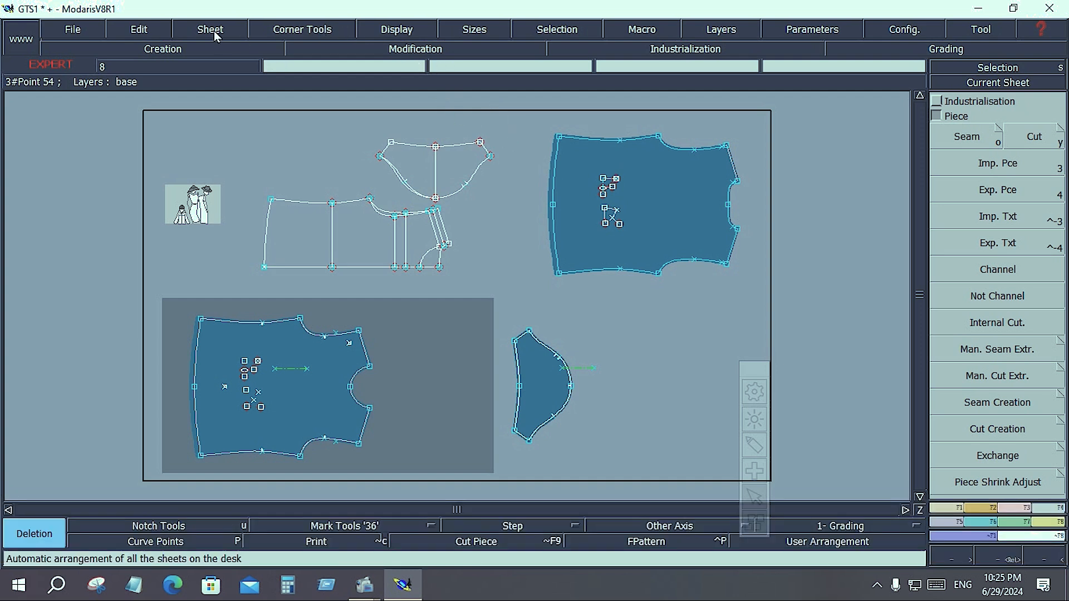
Step: Create a new blank sheet, fill the view with it, and draw a circle with a radius of about 2.4 inches
{"action": "left_click", "coordinate": [214, 33]}
{"action": "left_click", "coordinate": [218, 43]}
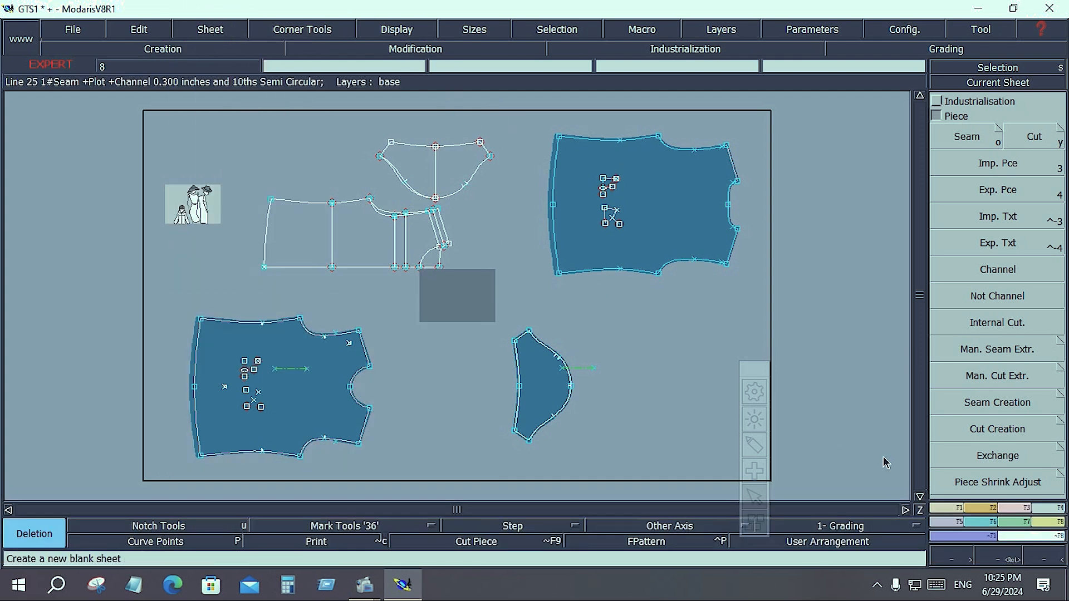
{"action": "key", "text": "Home"}
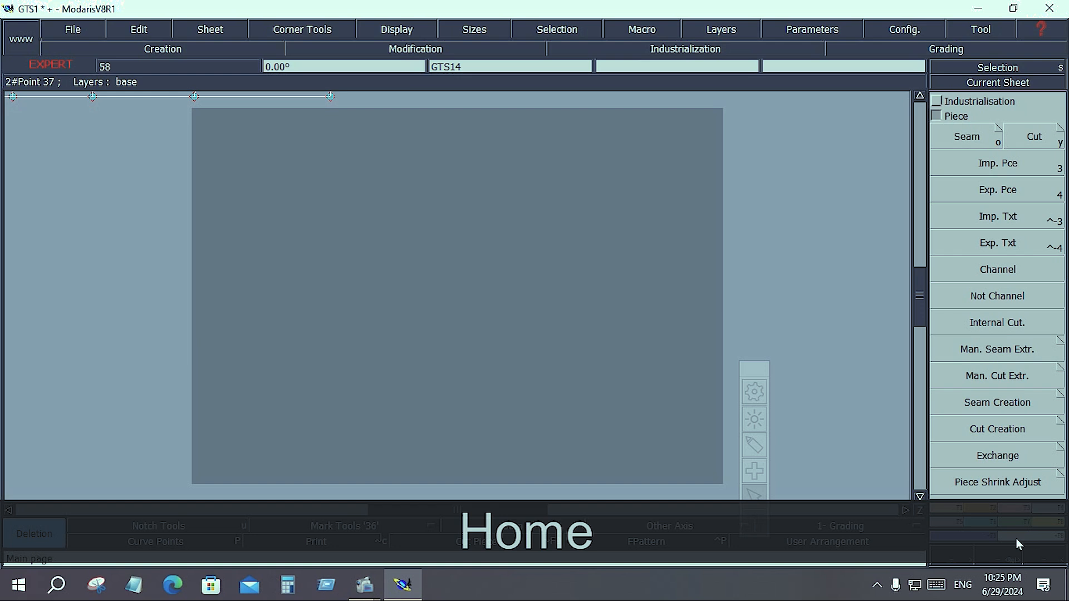
{"action": "left_click", "coordinate": [990, 513]}
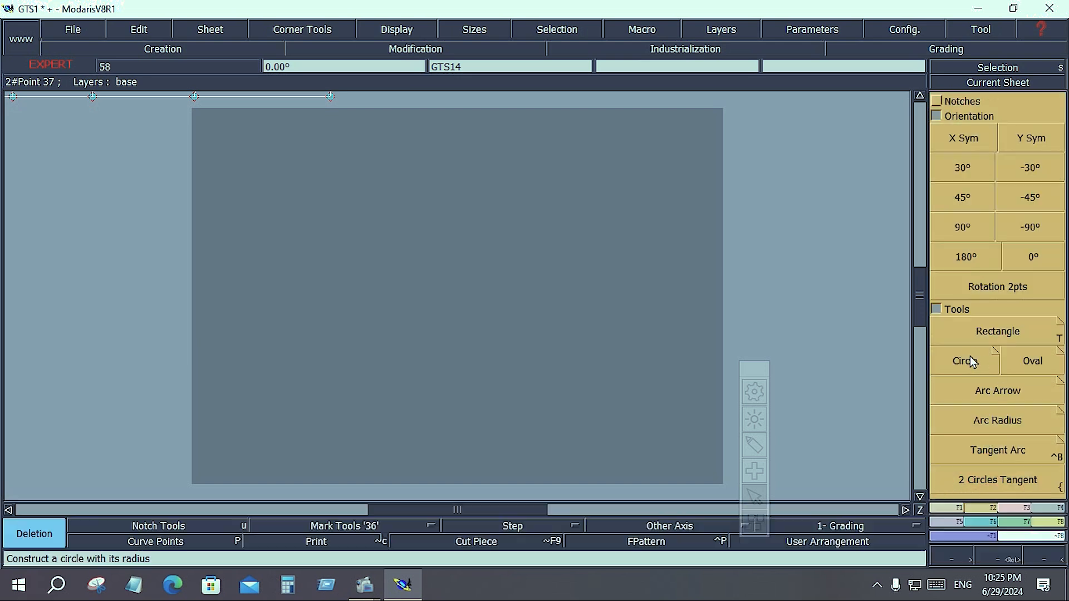
{"action": "left_click", "coordinate": [966, 361]}
{"action": "left_click", "coordinate": [415, 229]}
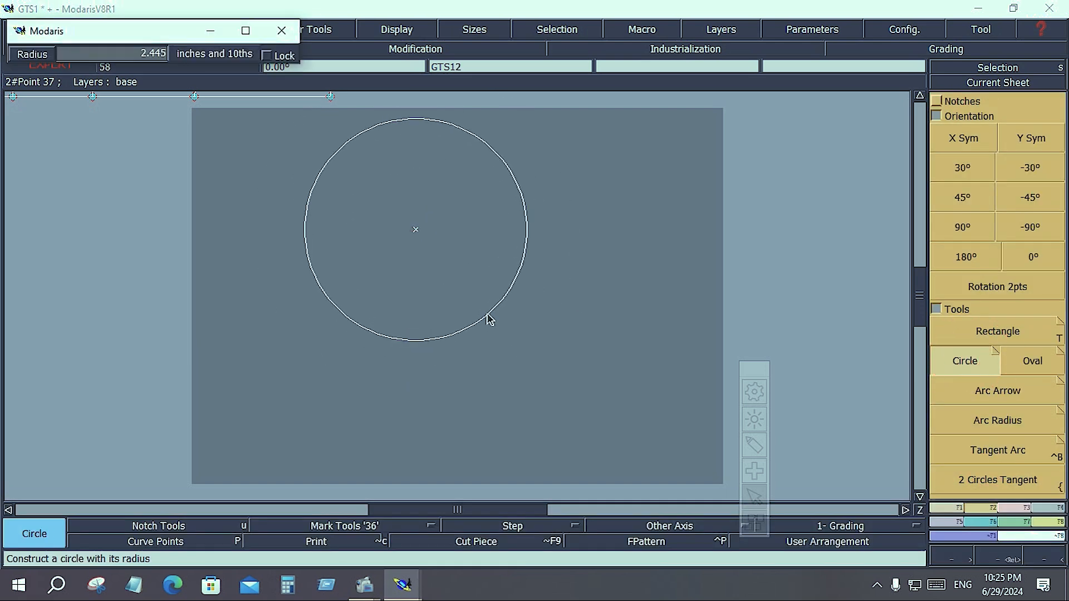
{"action": "left_click", "coordinate": [489, 315]}
Step: Extract the area inside the circle as a Seam piece and arrange all the sheets on the desk
{"action": "left_click", "coordinate": [1039, 508]}
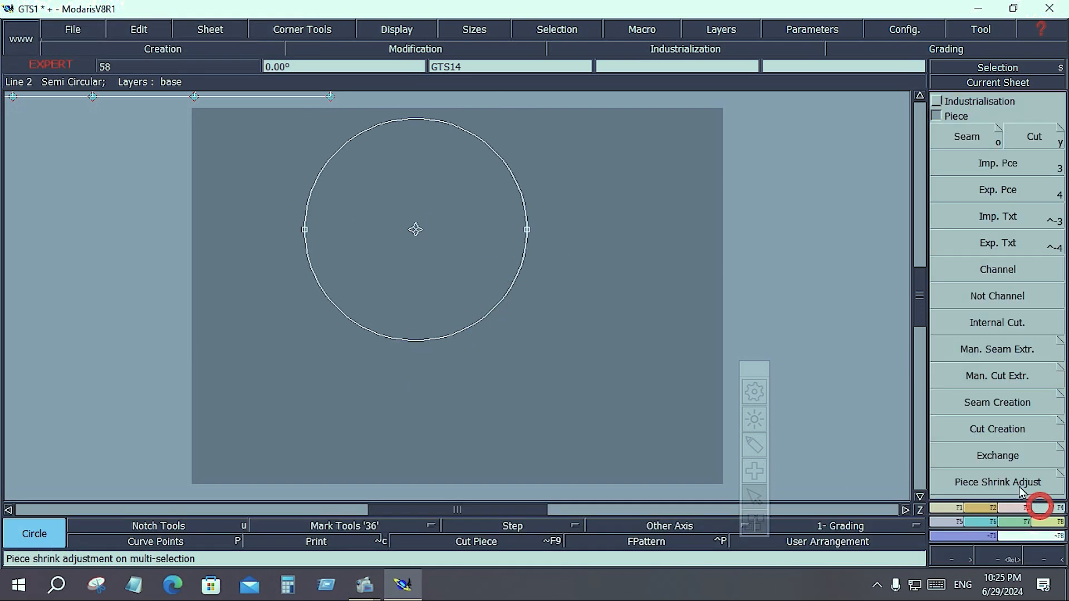
{"action": "left_click", "coordinate": [966, 137]}
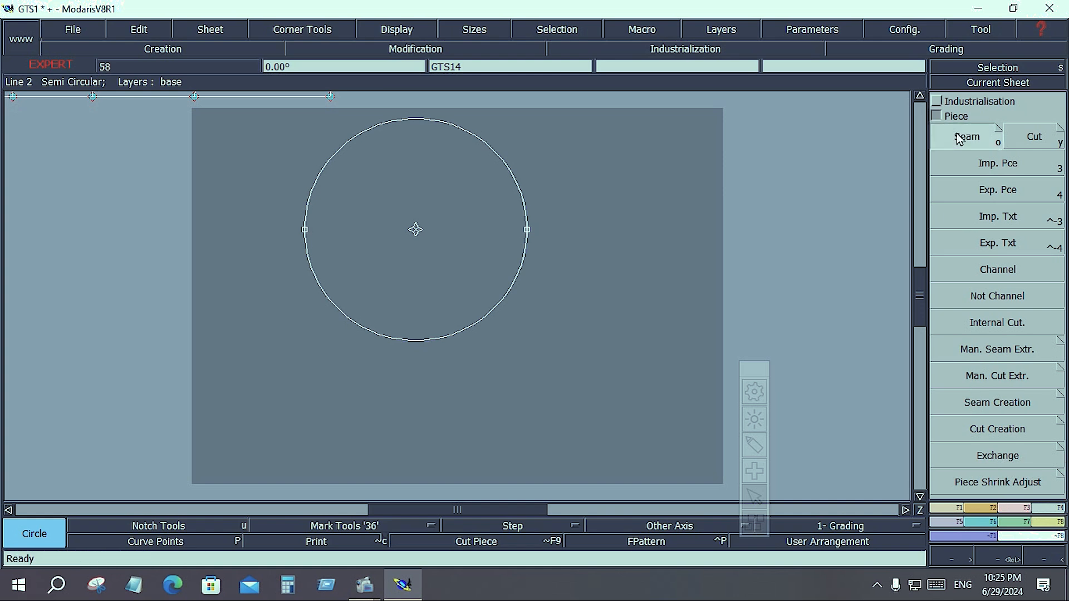
{"action": "left_click", "coordinate": [478, 203]}
{"action": "key", "text": "j"}
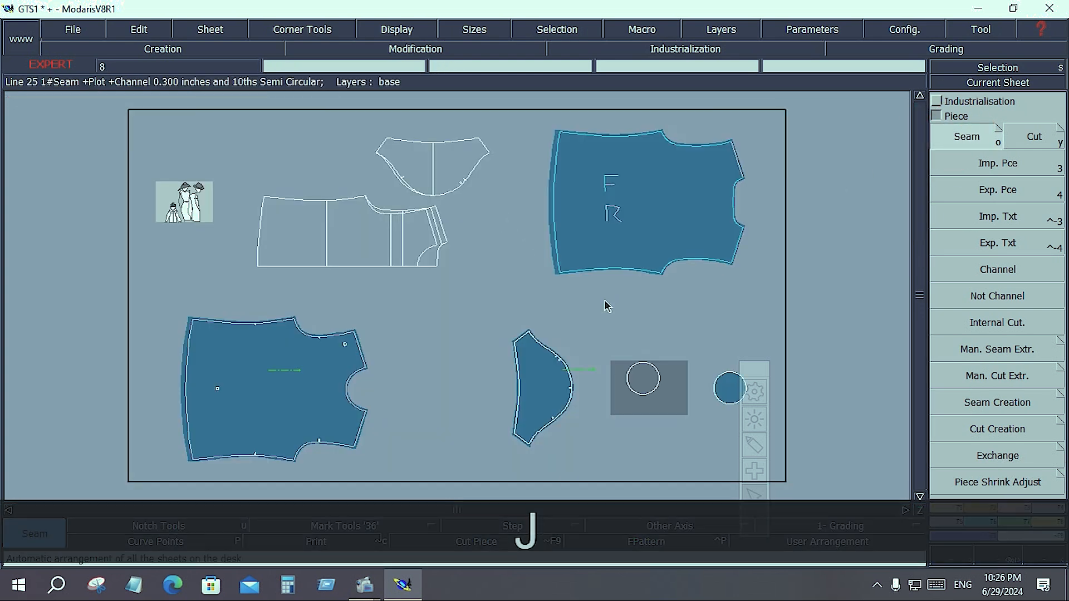
Step: Make the extracted circular piece the current sheet and draw a smaller concentric circle around its centre mark
{"action": "left_click", "coordinate": [732, 408]}
{"action": "key", "text": "Home"}
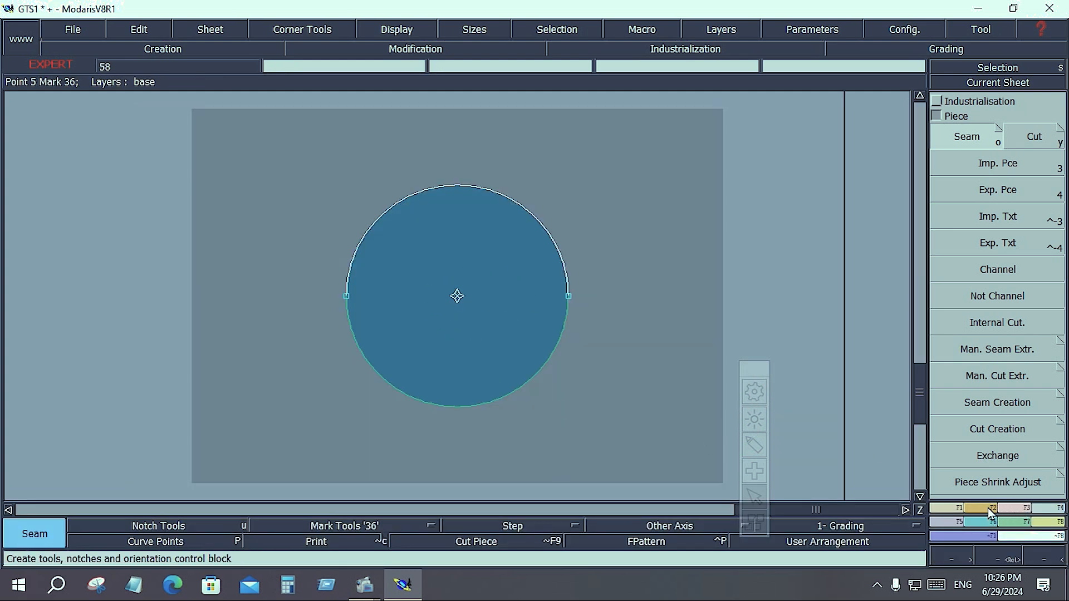
{"action": "left_click", "coordinate": [989, 509]}
{"action": "left_click", "coordinate": [965, 360]}
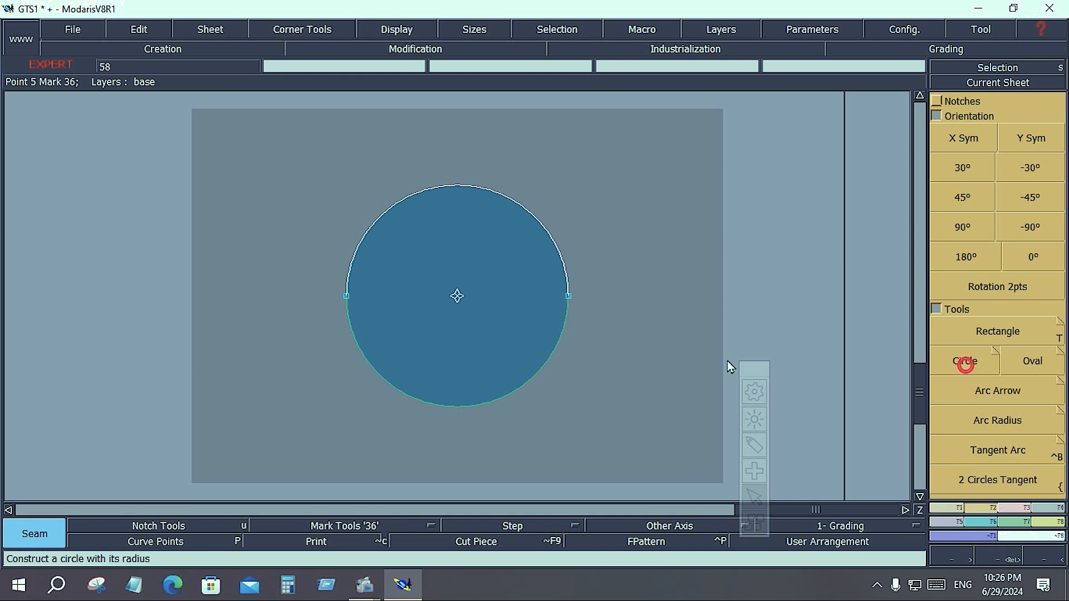
{"action": "left_click", "coordinate": [456, 297]}
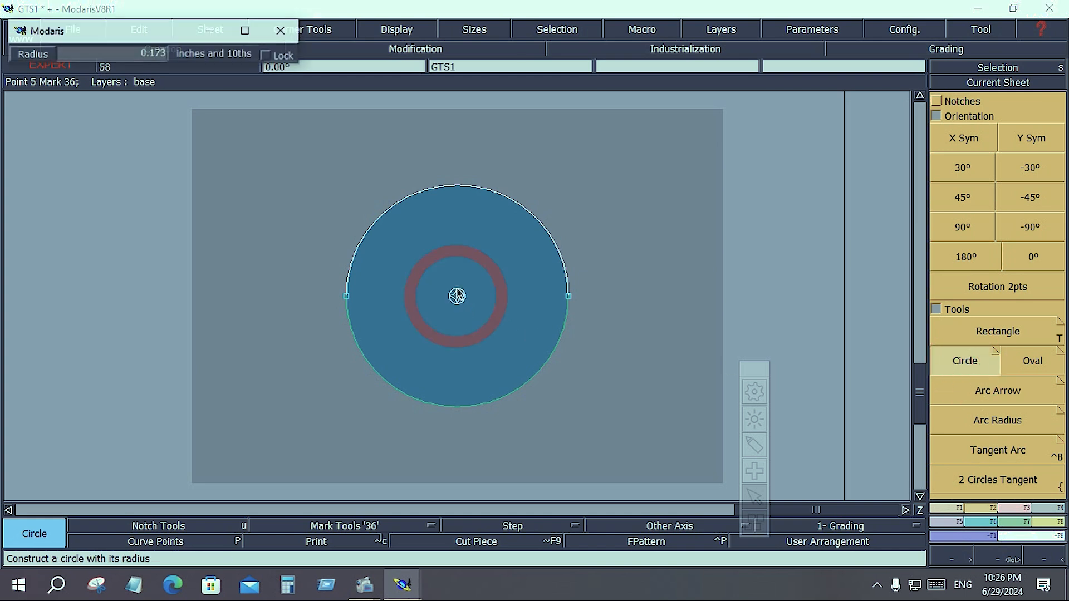
{"action": "left_click", "coordinate": [455, 253]}
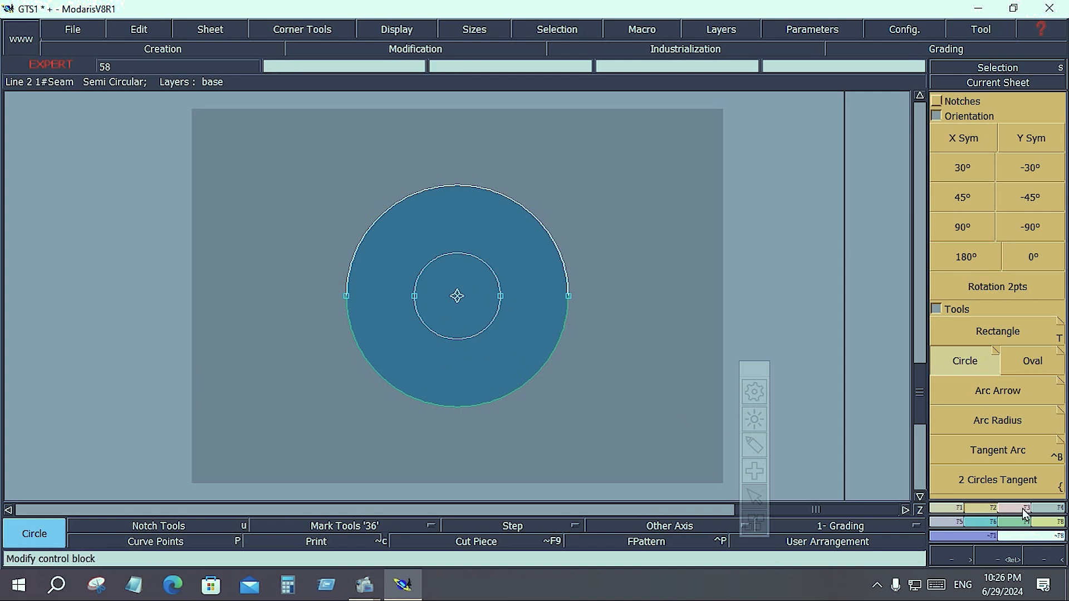
Step: Create an internal cut in the circular piece along both halves of the inner circle
{"action": "left_click", "coordinate": [1054, 515]}
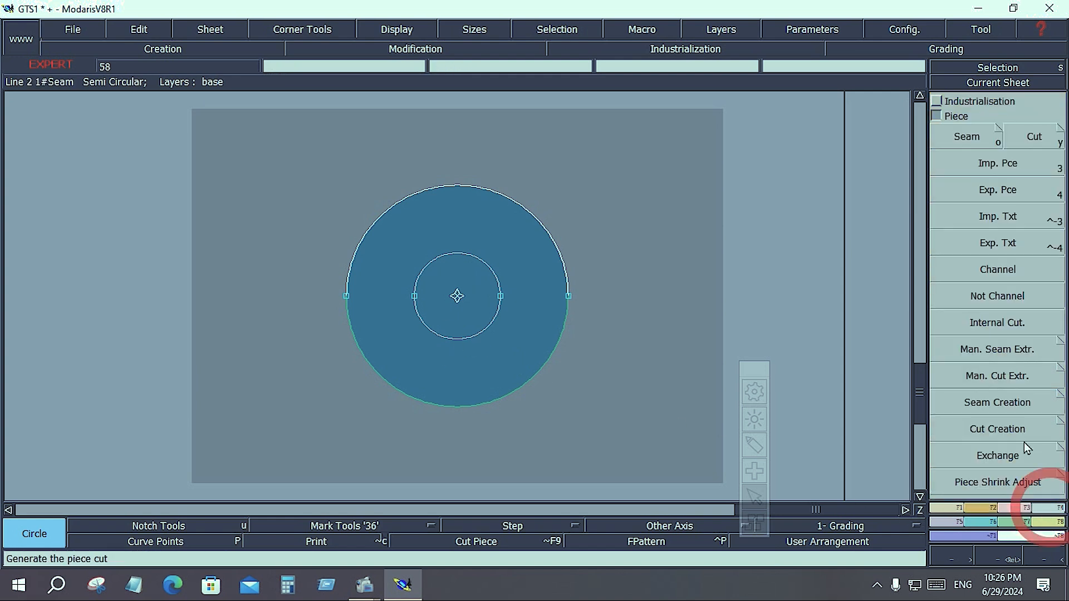
{"action": "left_click", "coordinate": [991, 324]}
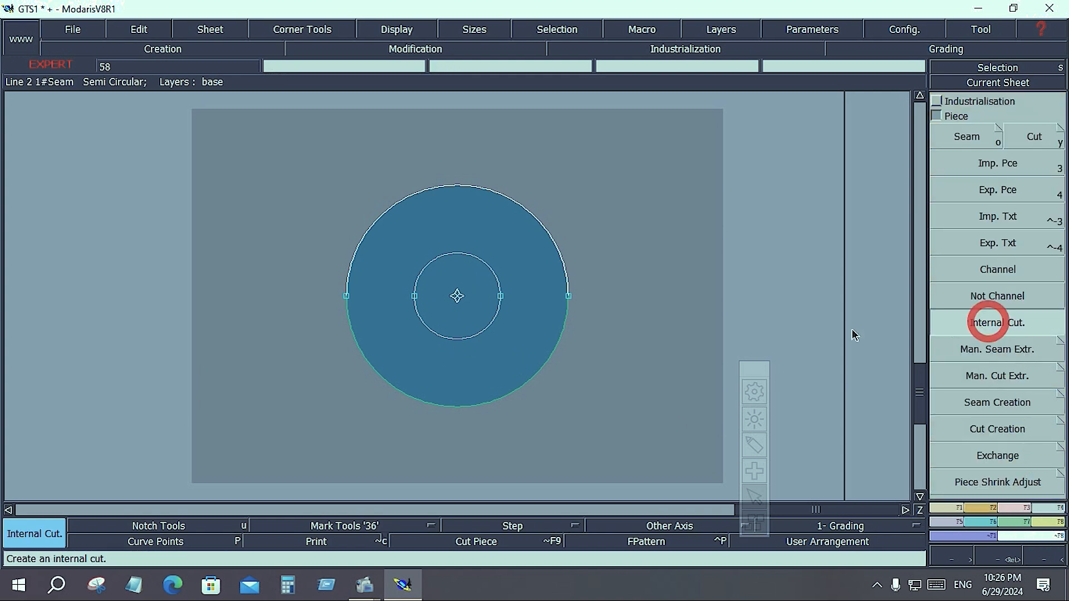
{"action": "left_click", "coordinate": [500, 295]}
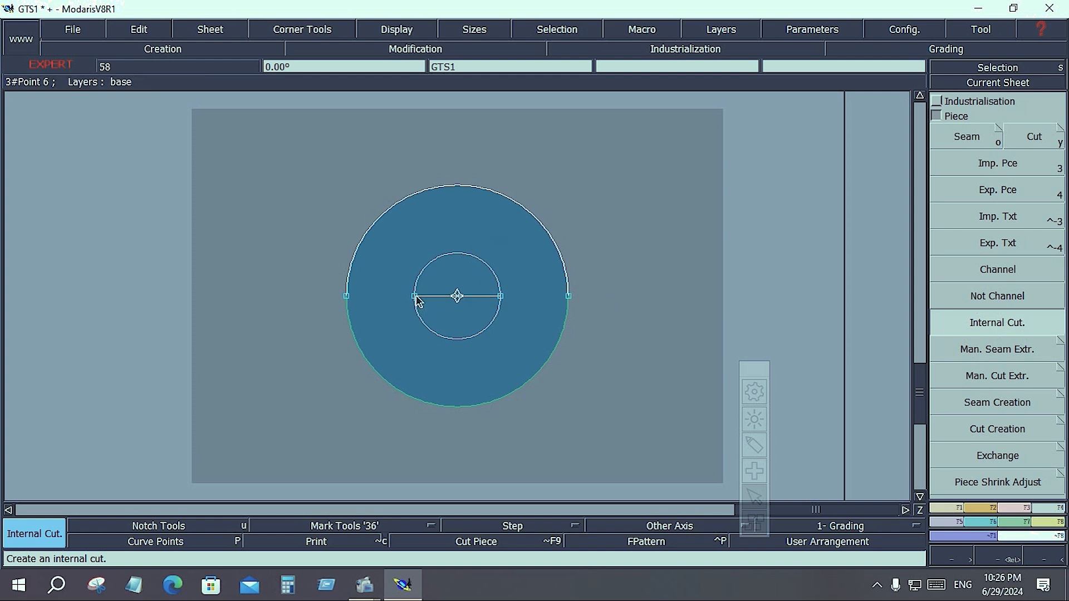
{"action": "left_click", "coordinate": [415, 296]}
{"action": "left_click", "coordinate": [432, 334]}
{"action": "left_click", "coordinate": [500, 298]}
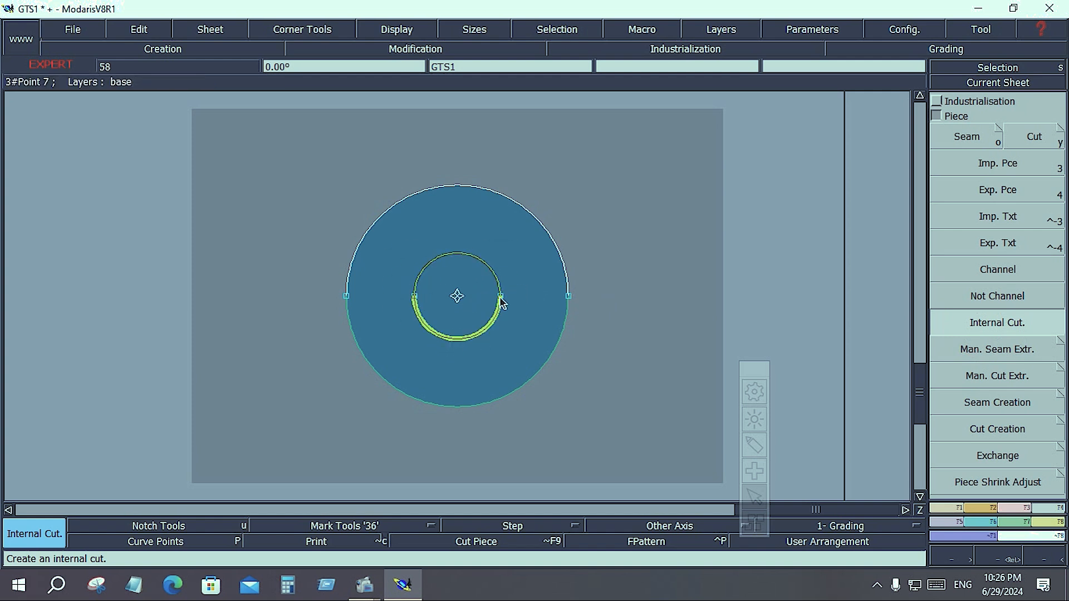
{"action": "right_click", "coordinate": [500, 298]}
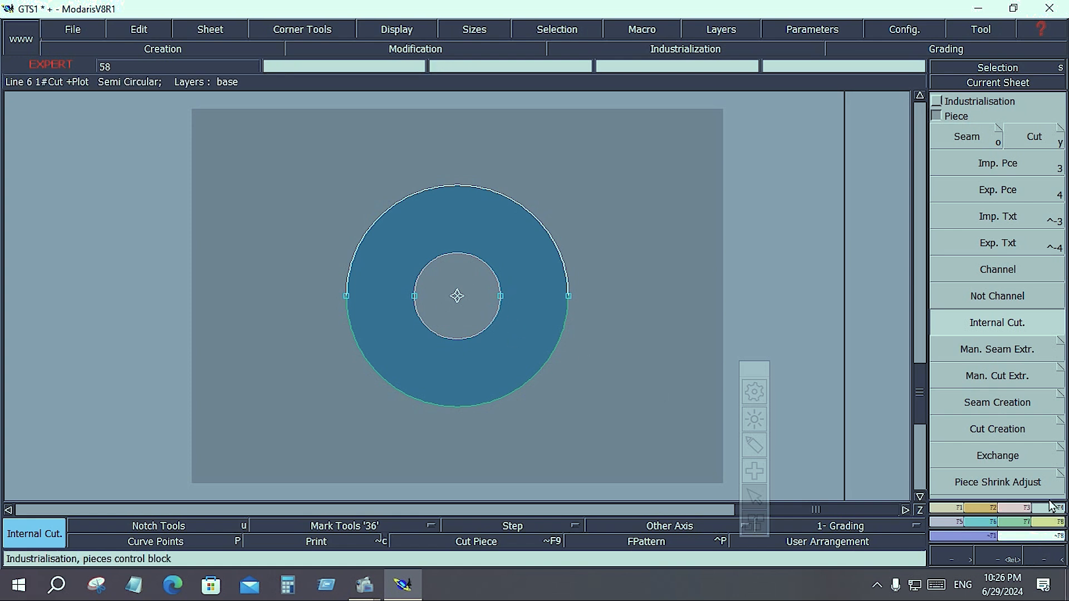
Step: Manually extract a seam piece by tracing the whole outline of the body piece marked F and R, and undo and redo the extraction
{"action": "key", "text": "j"}
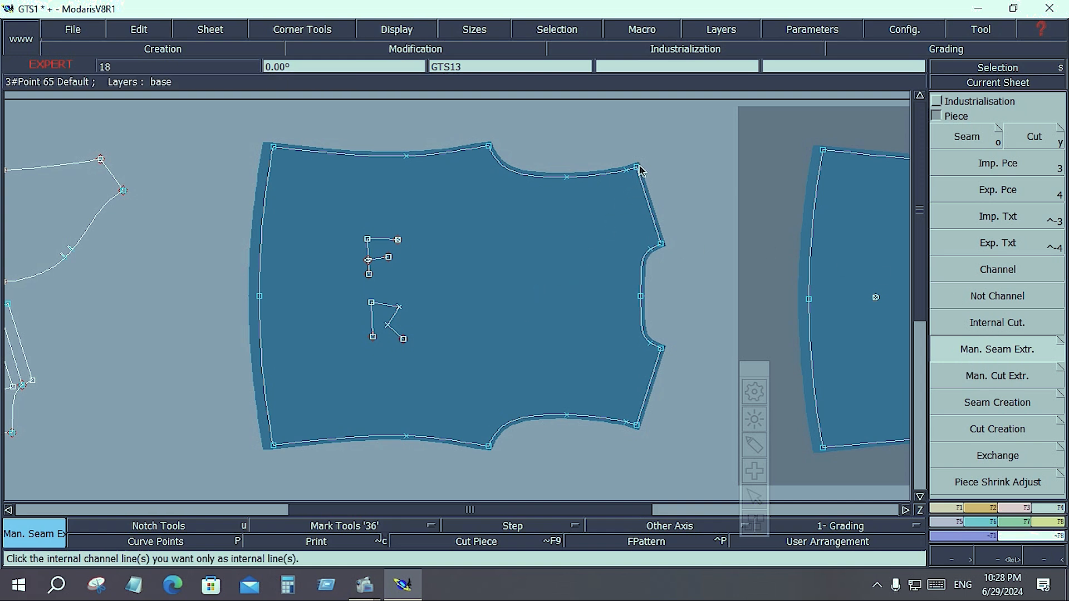
{"action": "left_click", "coordinate": [659, 238]}
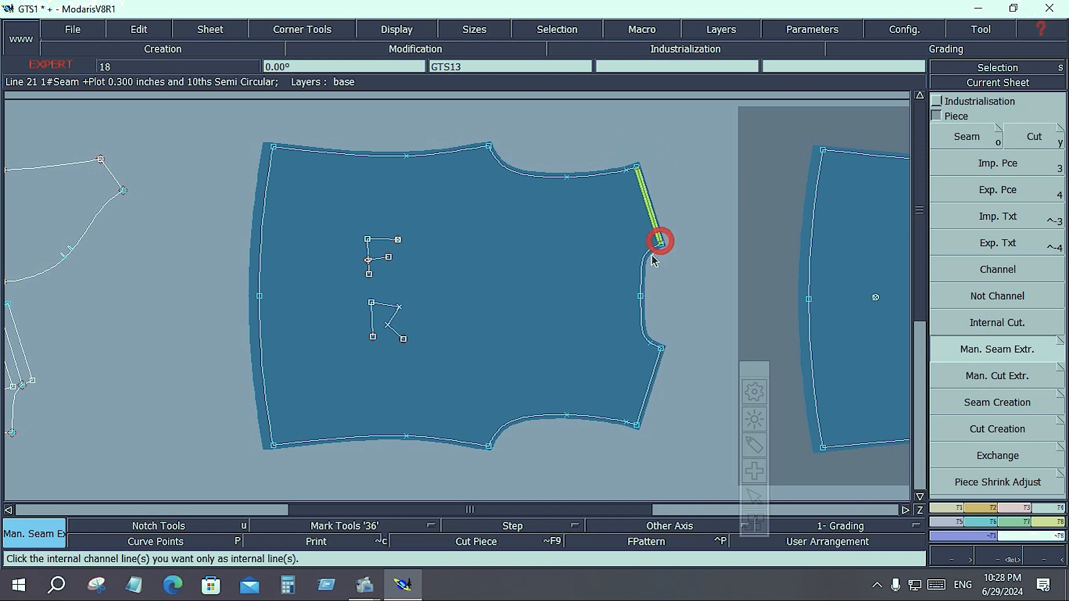
{"action": "left_click", "coordinate": [640, 297]}
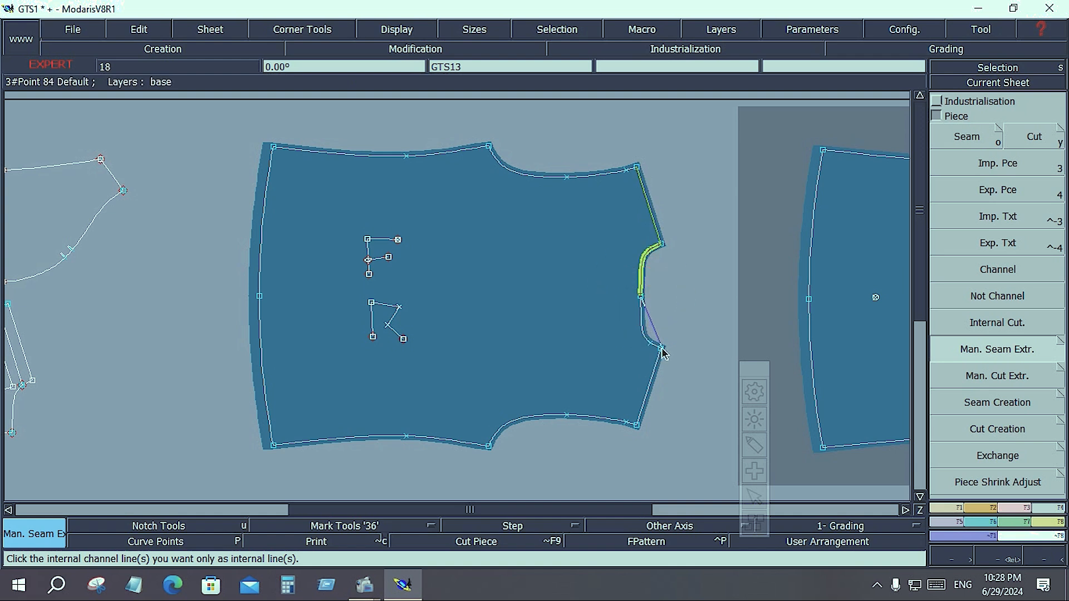
{"action": "left_click", "coordinate": [661, 348]}
{"action": "left_click", "coordinate": [636, 425]}
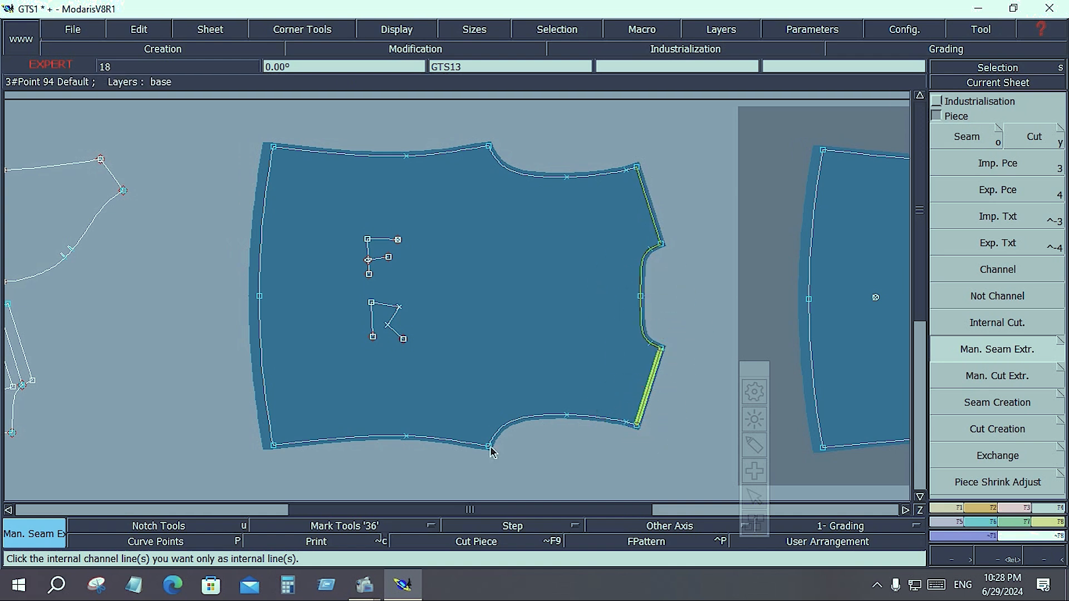
{"action": "left_click", "coordinate": [488, 446]}
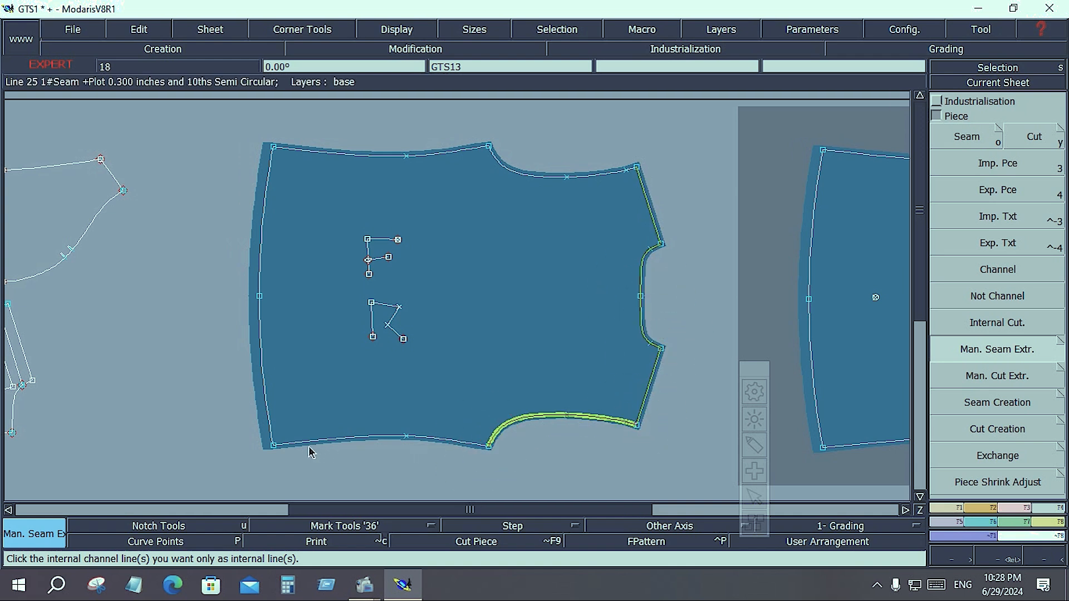
{"action": "left_click", "coordinate": [273, 445]}
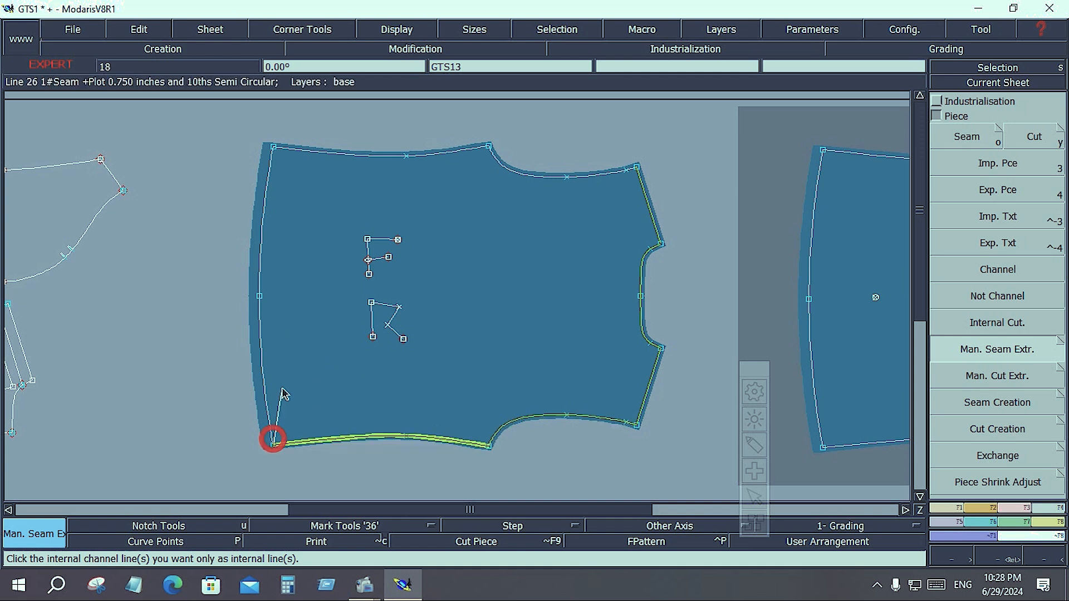
{"action": "left_click", "coordinate": [259, 297]}
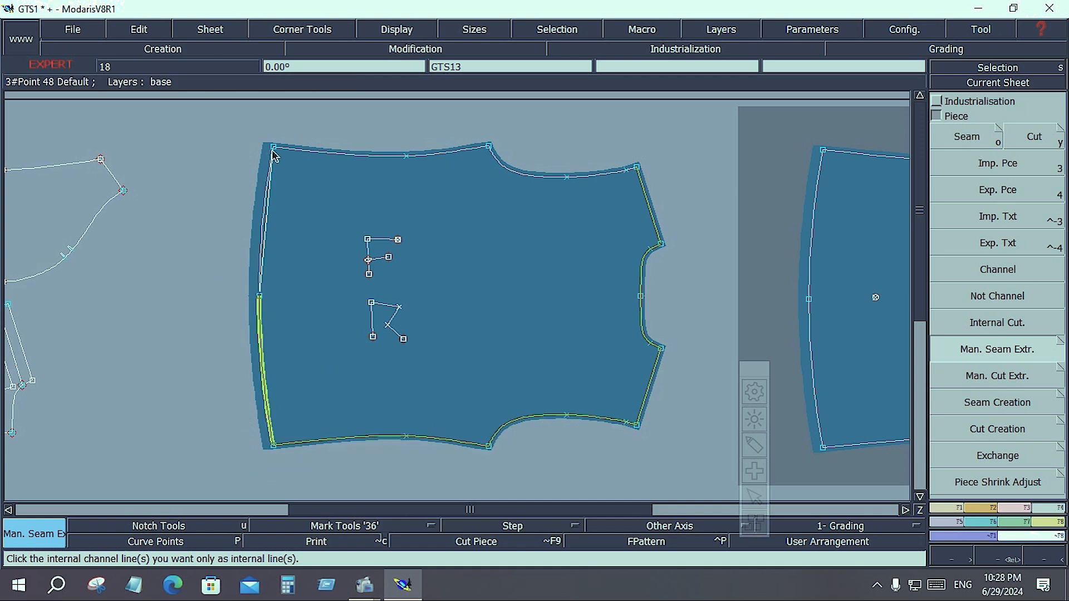
{"action": "left_click", "coordinate": [274, 147]}
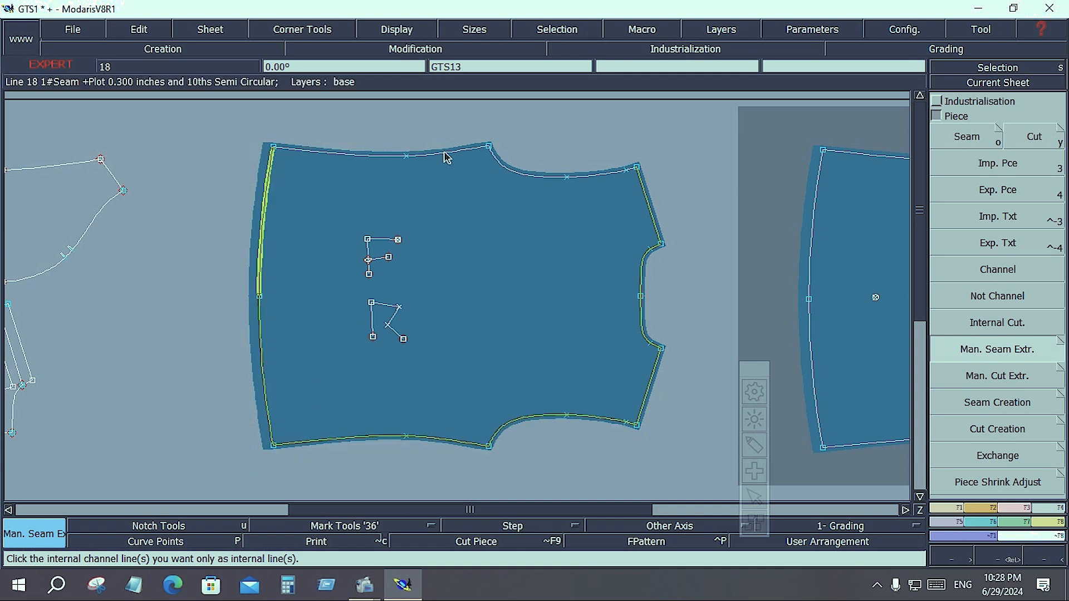
{"action": "left_click", "coordinate": [489, 146]}
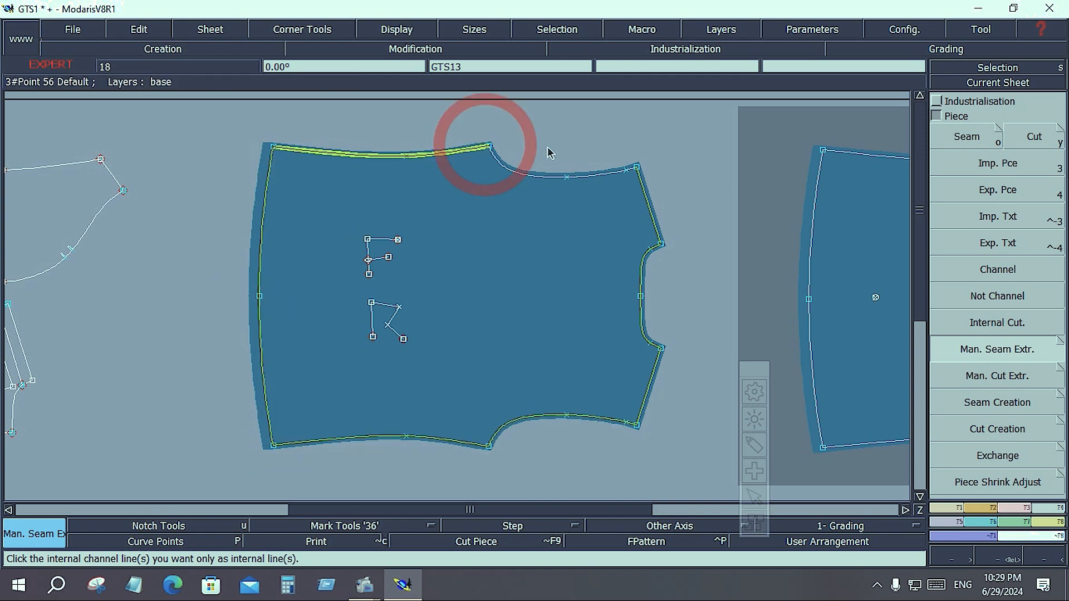
{"action": "left_click", "coordinate": [638, 168]}
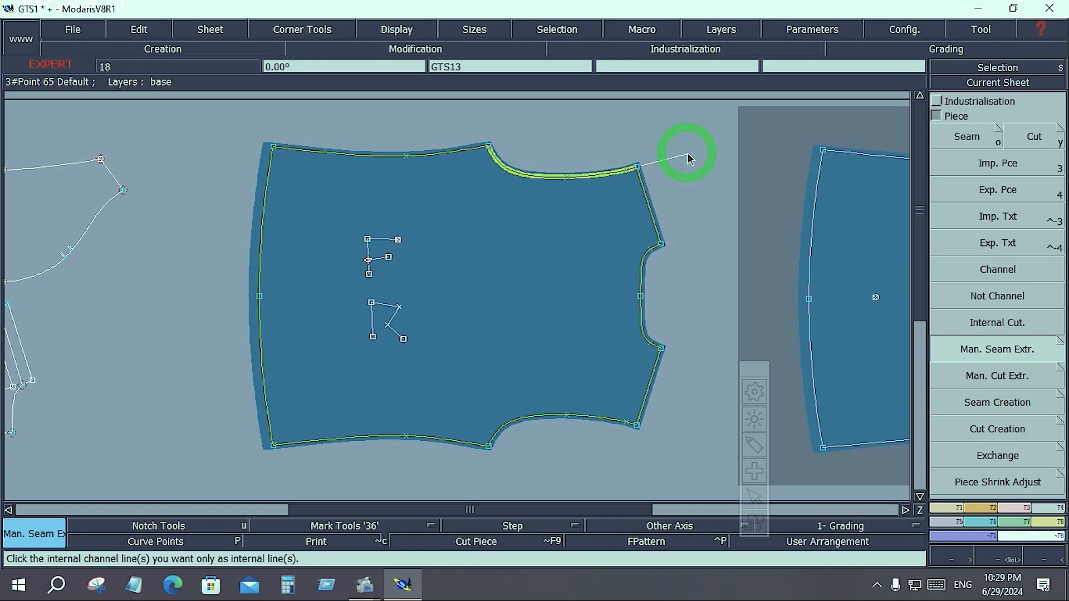
{"action": "key", "text": "ctrl+z"}
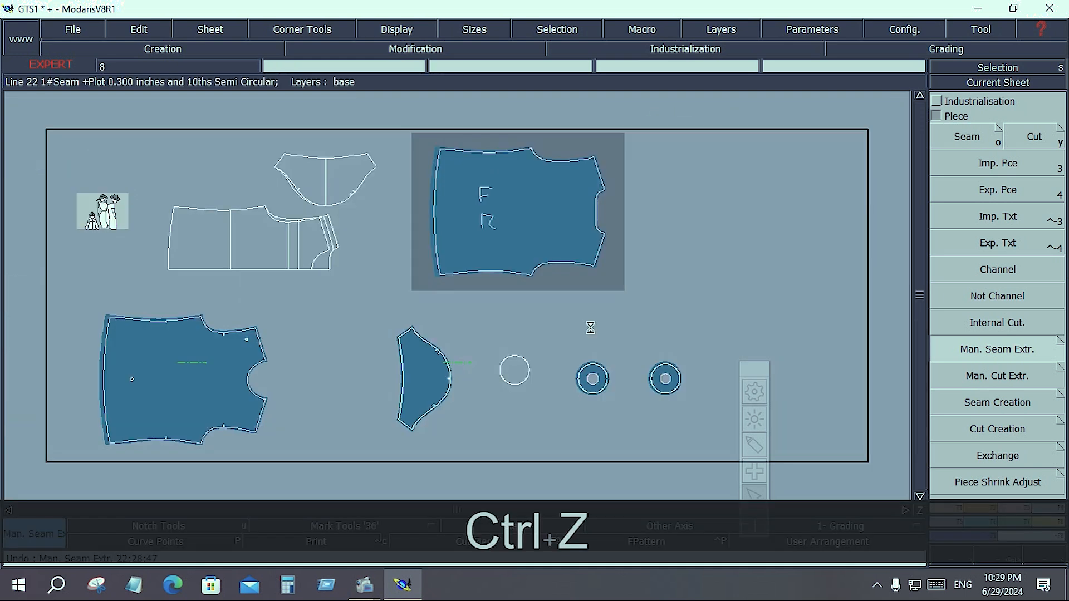
{"action": "key", "text": "ctrl+w"}
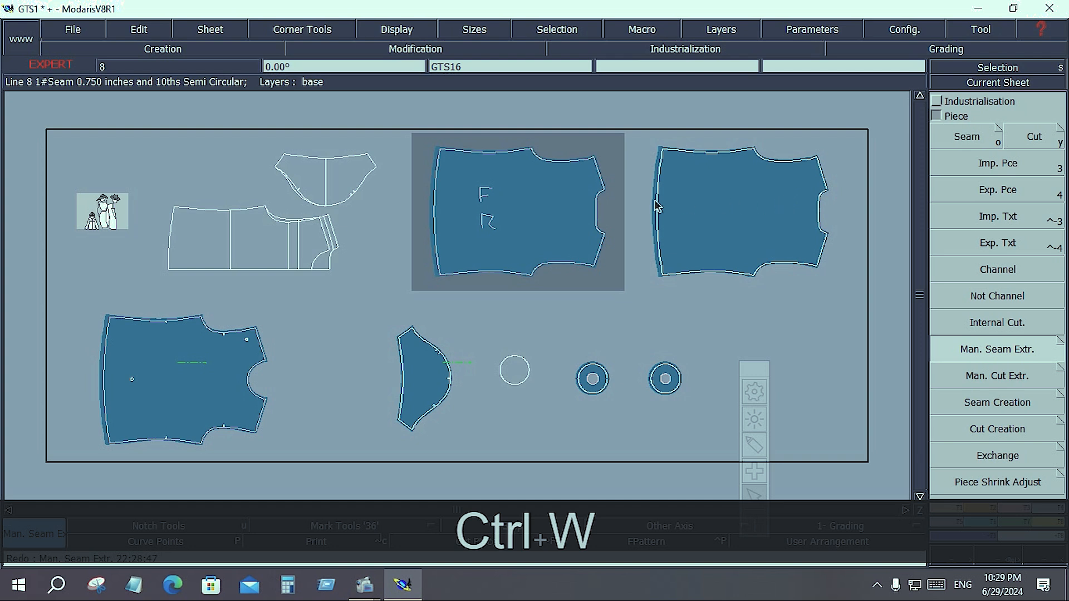
Step: Marry the extracted body piece onto the original body piece marked F and R
{"action": "left_click", "coordinate": [1043, 527]}
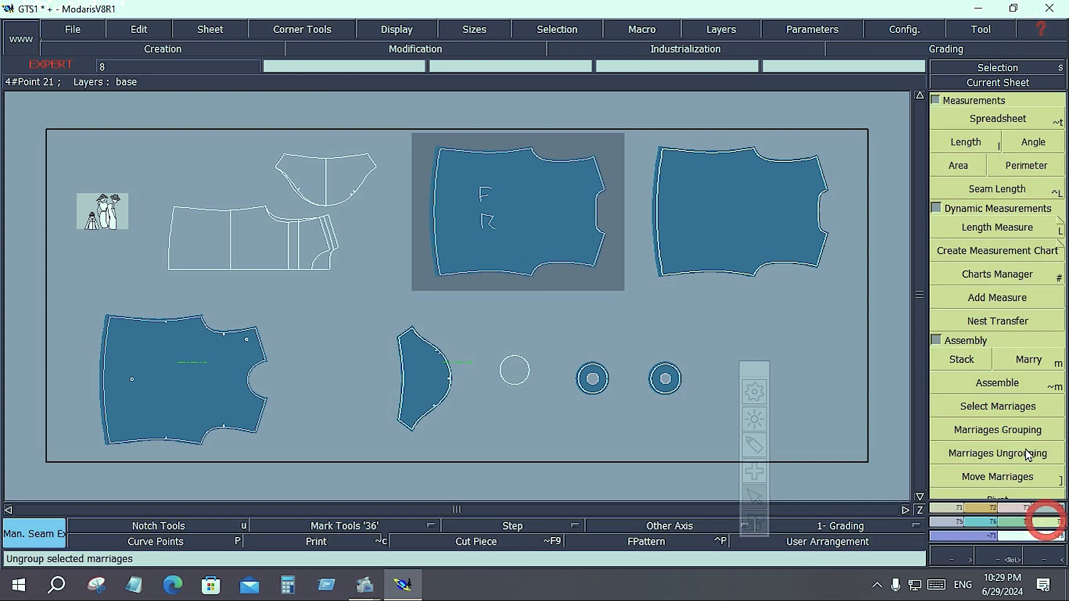
{"action": "left_click", "coordinate": [1028, 360]}
{"action": "left_click", "coordinate": [749, 149]}
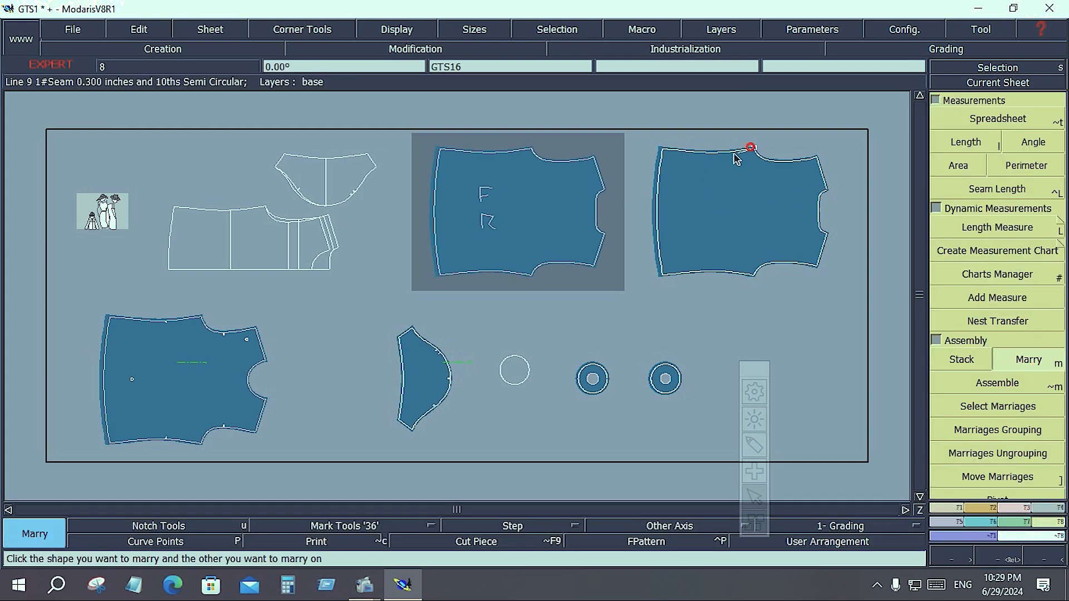
{"action": "left_click", "coordinate": [626, 162]}
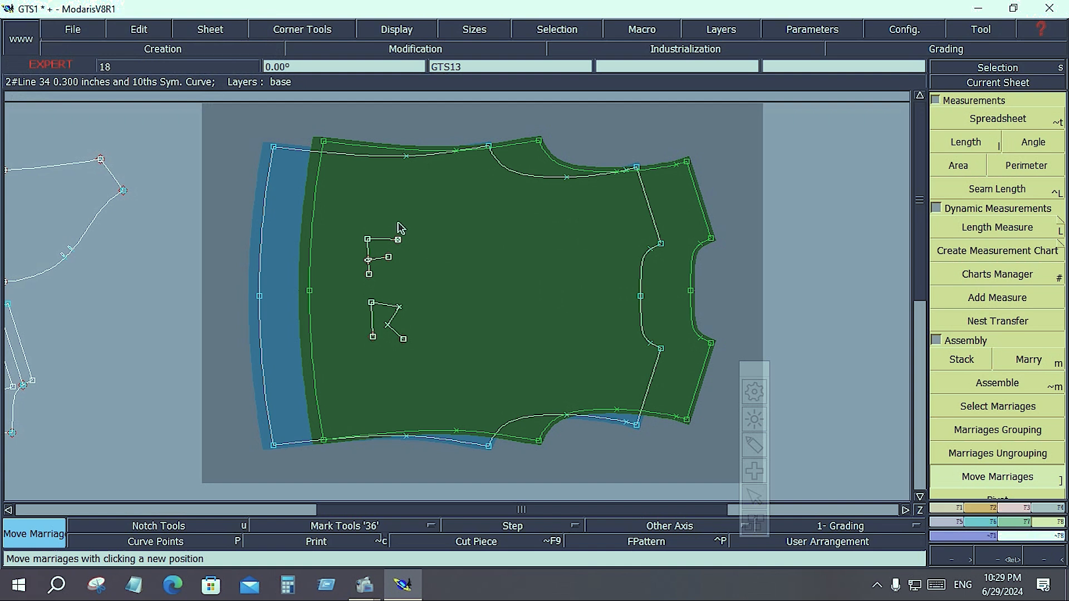
Step: Move the married piece onto the original outline and about 3 inches away from it, and undo both moves
{"action": "left_click", "coordinate": [328, 268]}
{"action": "left_click", "coordinate": [341, 226]}
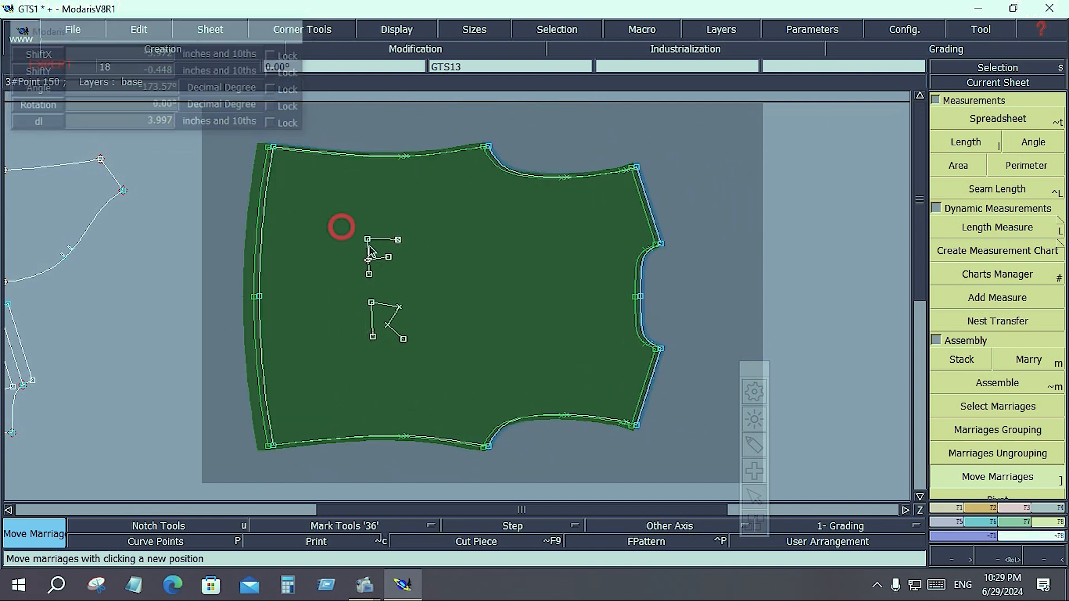
{"action": "left_click", "coordinate": [347, 158]}
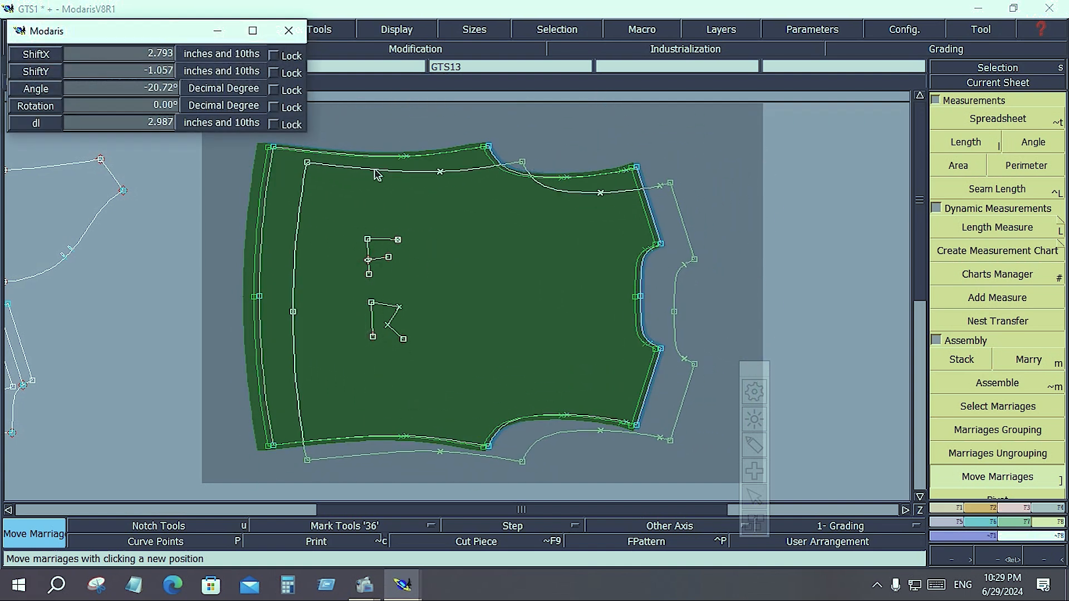
{"action": "left_click", "coordinate": [377, 174]}
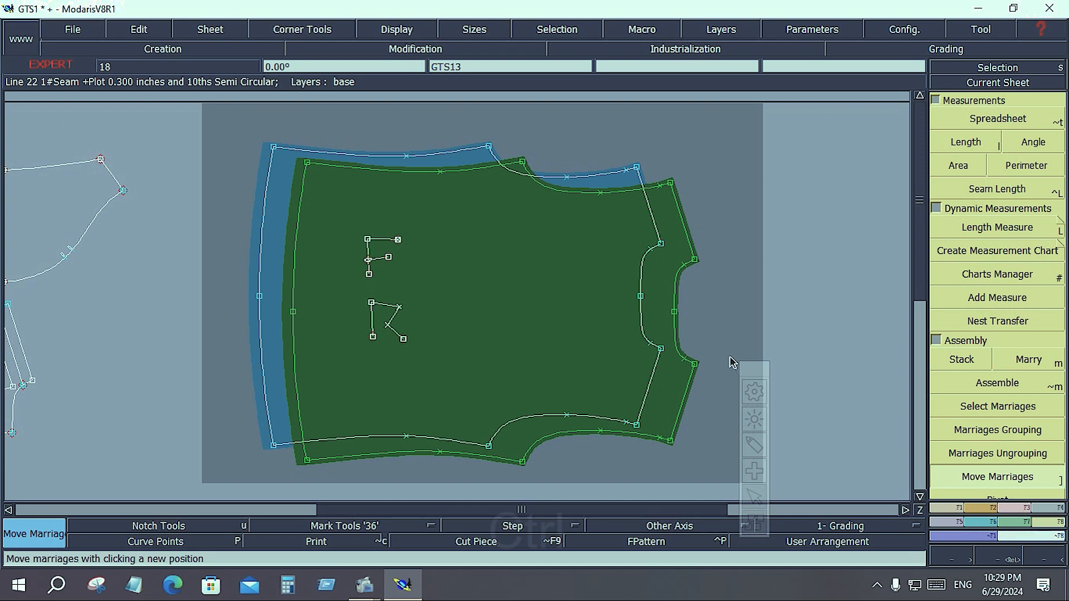
{"action": "key", "text": "ctrl+z"}
{"action": "key", "text": "ctrl+z"}
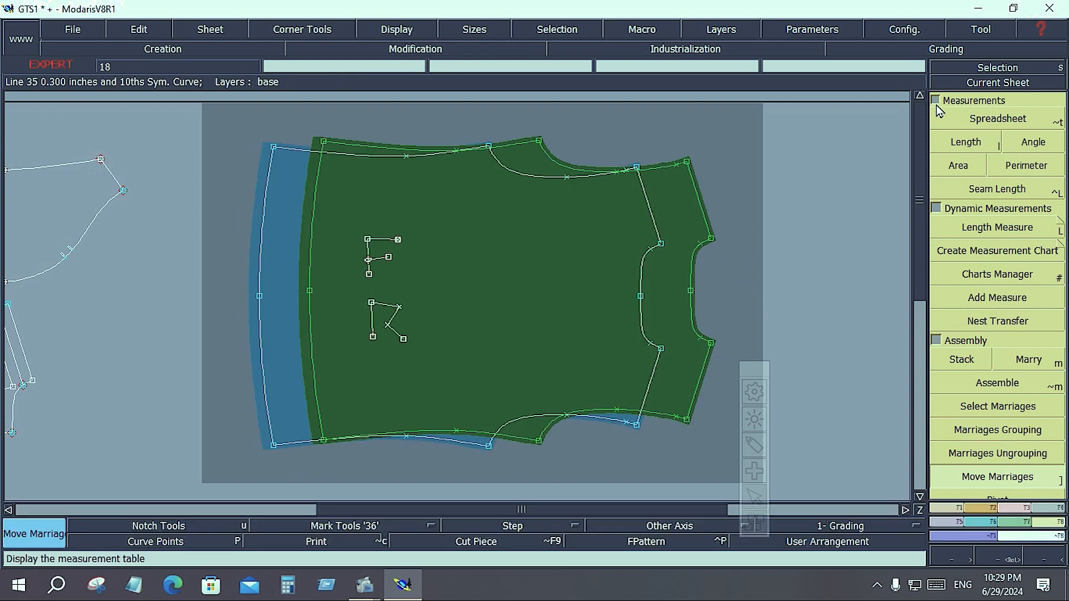
Step: Divorce the married piece from the original body piece
{"action": "left_click", "coordinate": [936, 100]}
{"action": "left_click", "coordinate": [1002, 458]}
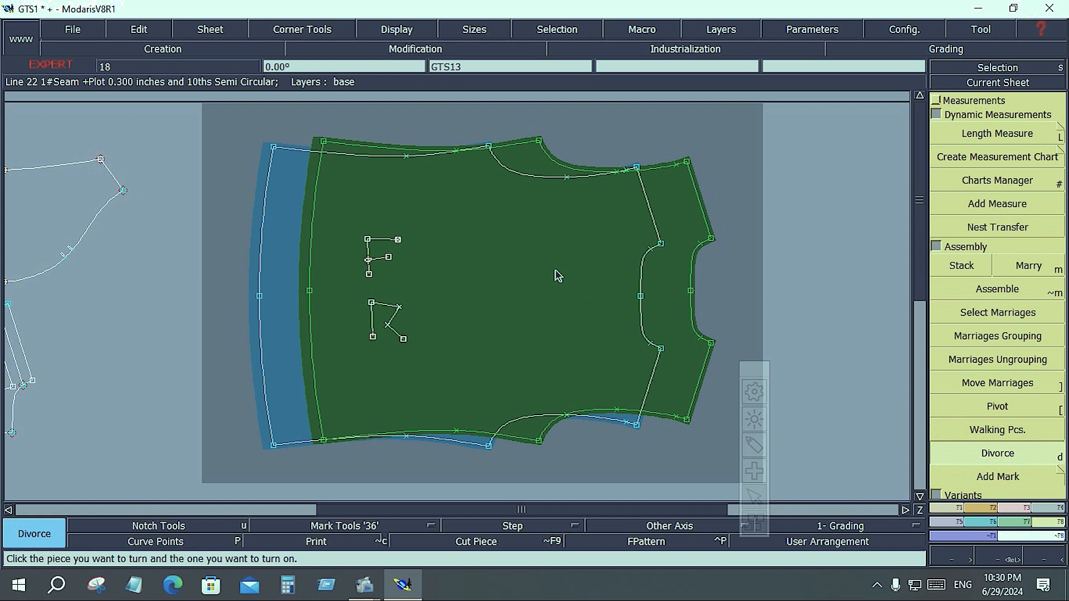
{"action": "left_click", "coordinate": [550, 270]}
{"action": "right_click", "coordinate": [718, 304]}
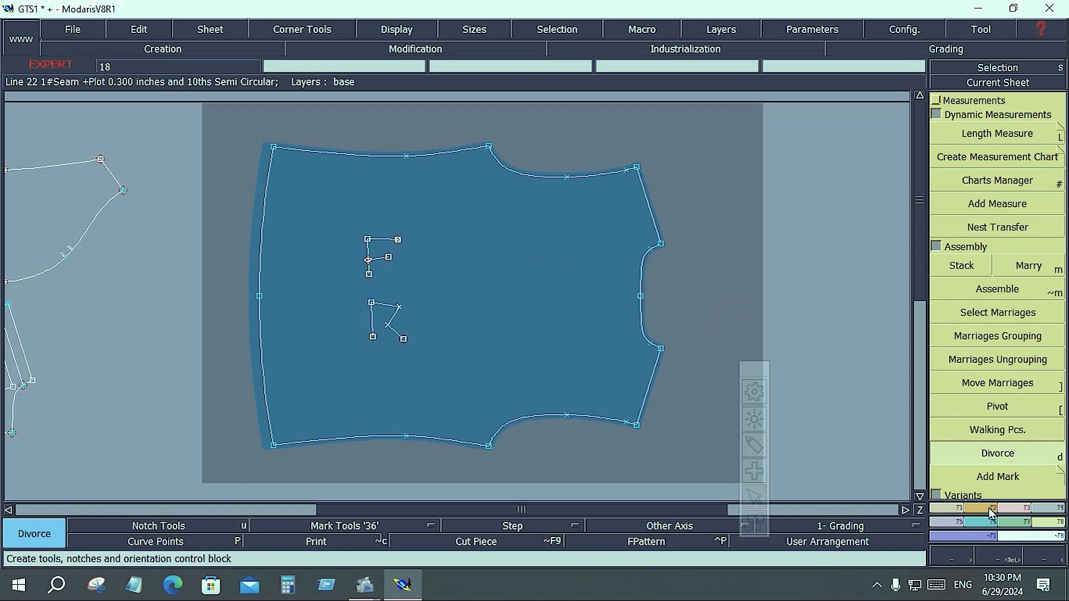
Step: Draw a rectangle about 7.3 by 7.8 inches inside the body piece, between the letters and the neckline
{"action": "left_click", "coordinate": [996, 561]}
{"action": "left_click", "coordinate": [997, 331]}
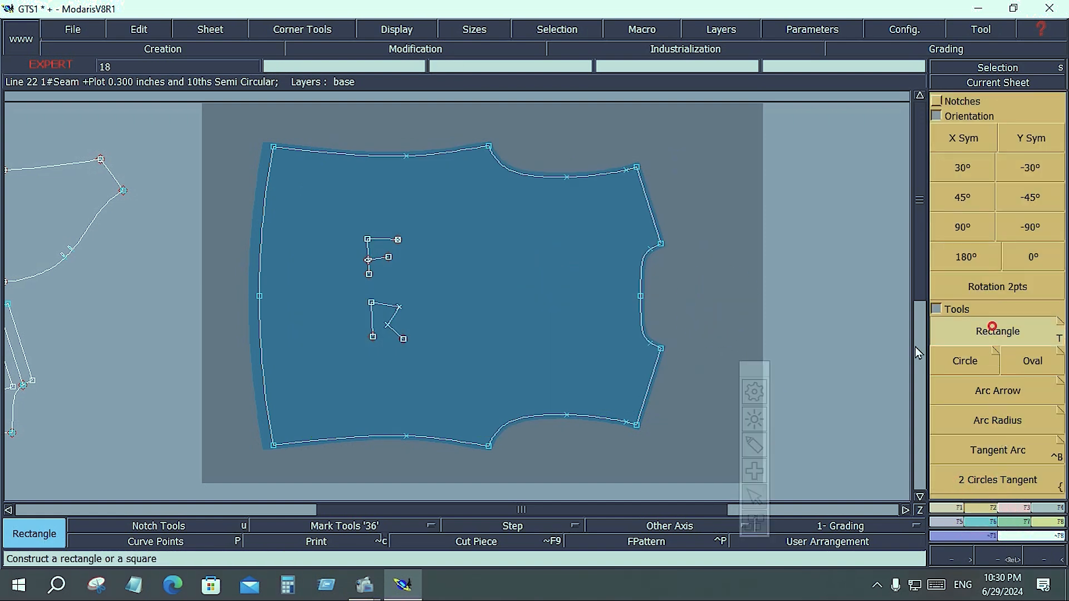
{"action": "left_click", "coordinate": [473, 244]}
{"action": "left_click", "coordinate": [574, 353]}
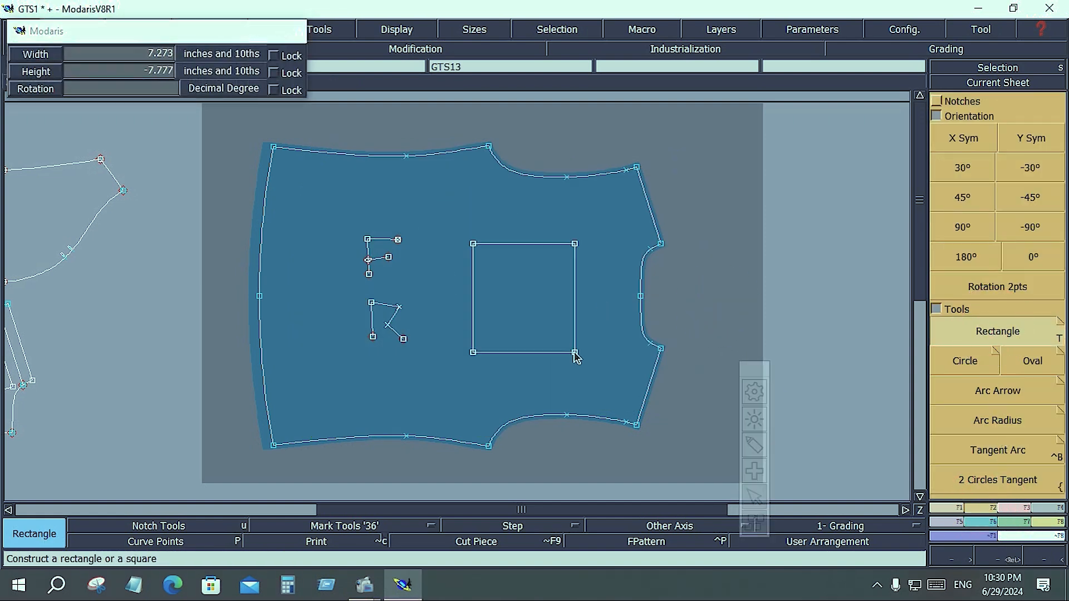
Step: Manually extract a seam piece by tracing the four corners of the internal rectangle, and arrange all the sheets on the desk
{"action": "left_click", "coordinate": [1055, 522]}
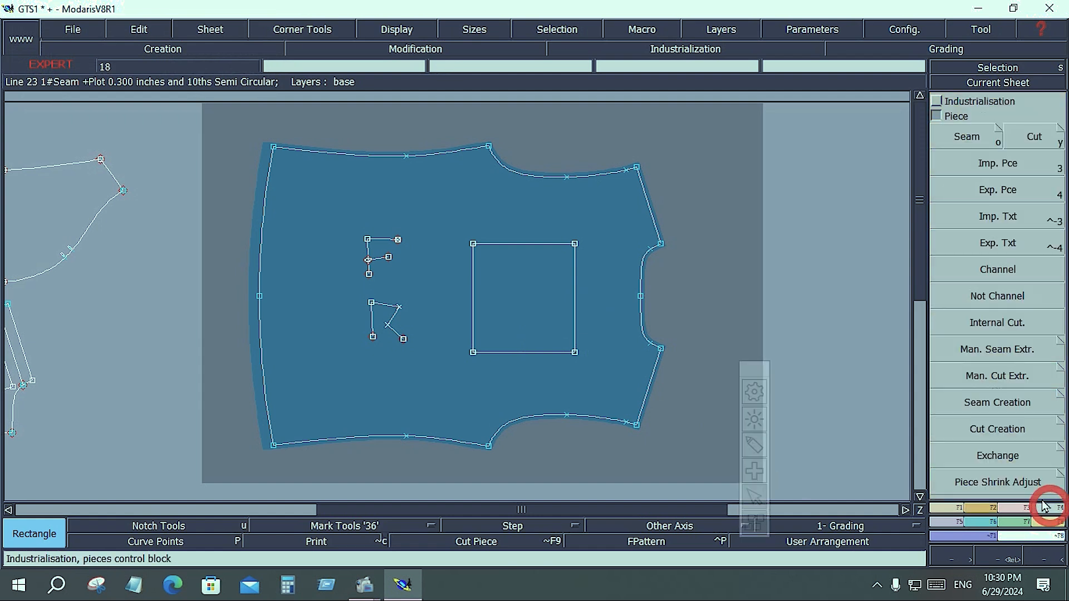
{"action": "left_click", "coordinate": [992, 353]}
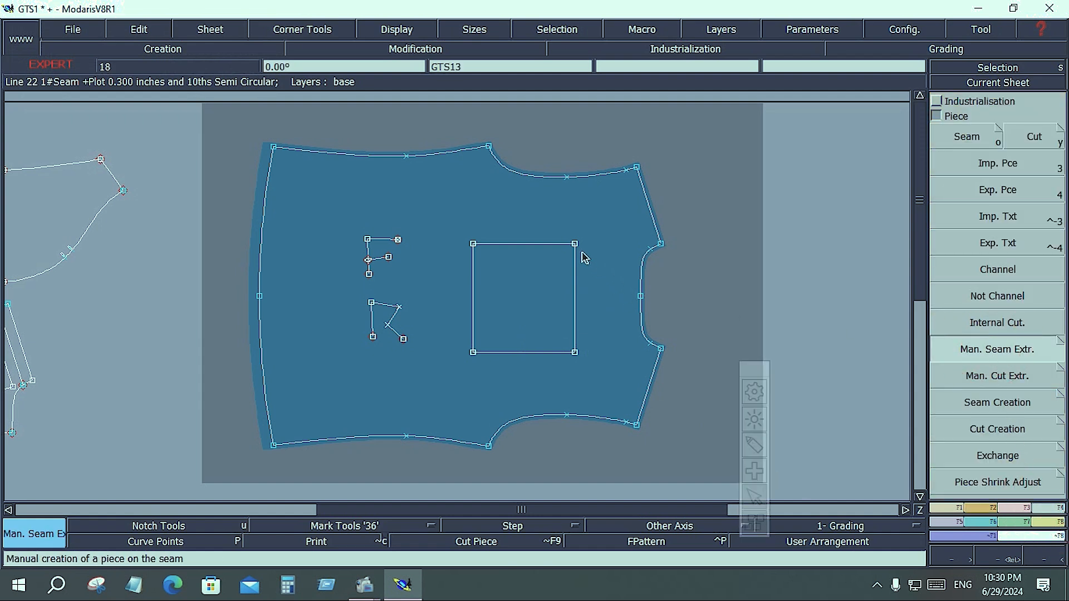
{"action": "left_click", "coordinate": [575, 352]}
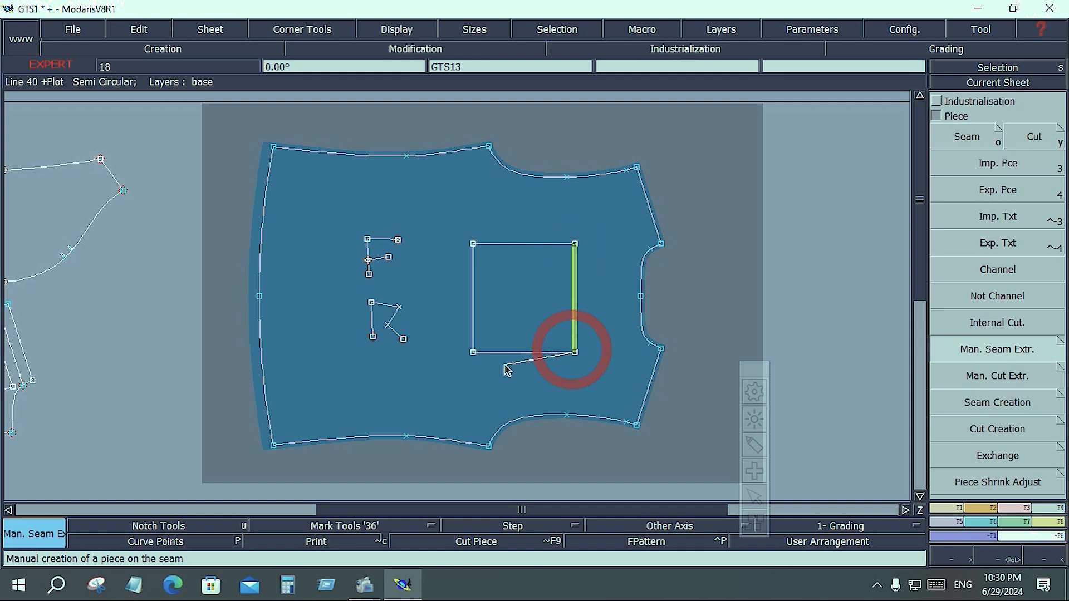
{"action": "left_click", "coordinate": [473, 352]}
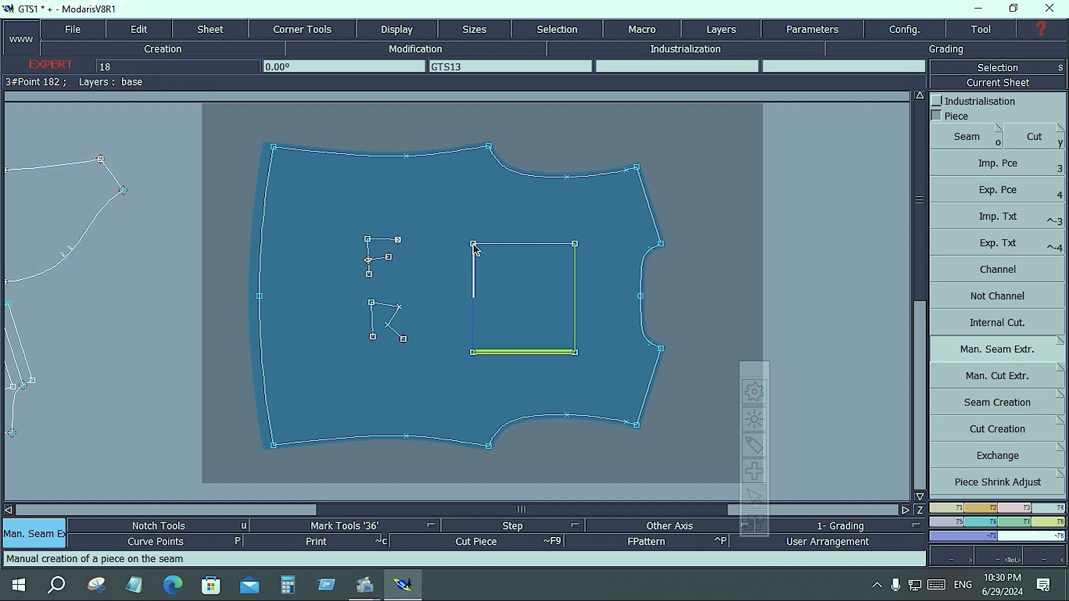
{"action": "left_click", "coordinate": [473, 245]}
{"action": "left_click", "coordinate": [575, 245]}
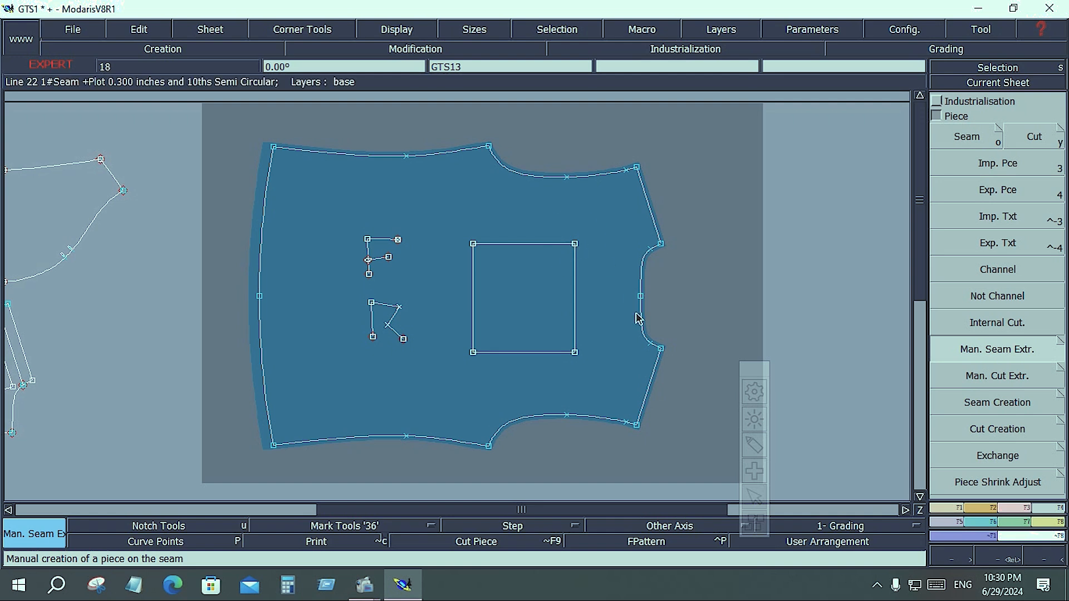
{"action": "key", "text": "j"}
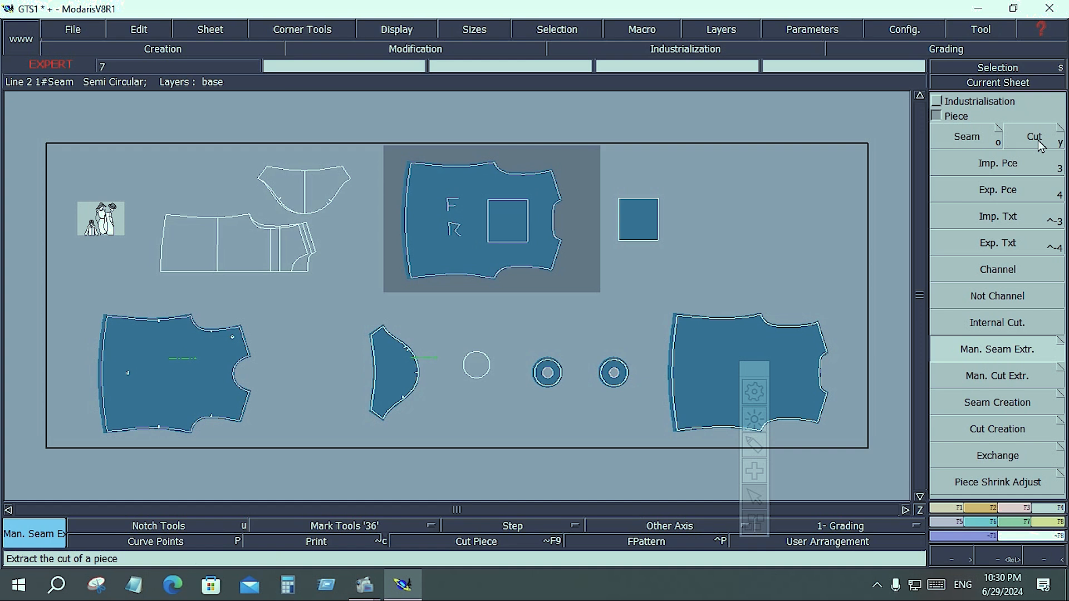
Step: Extract the internal rectangle again as a piece with Man. Cut Extr. and rearrange all the sheets on the desk
{"action": "left_click", "coordinate": [999, 382]}
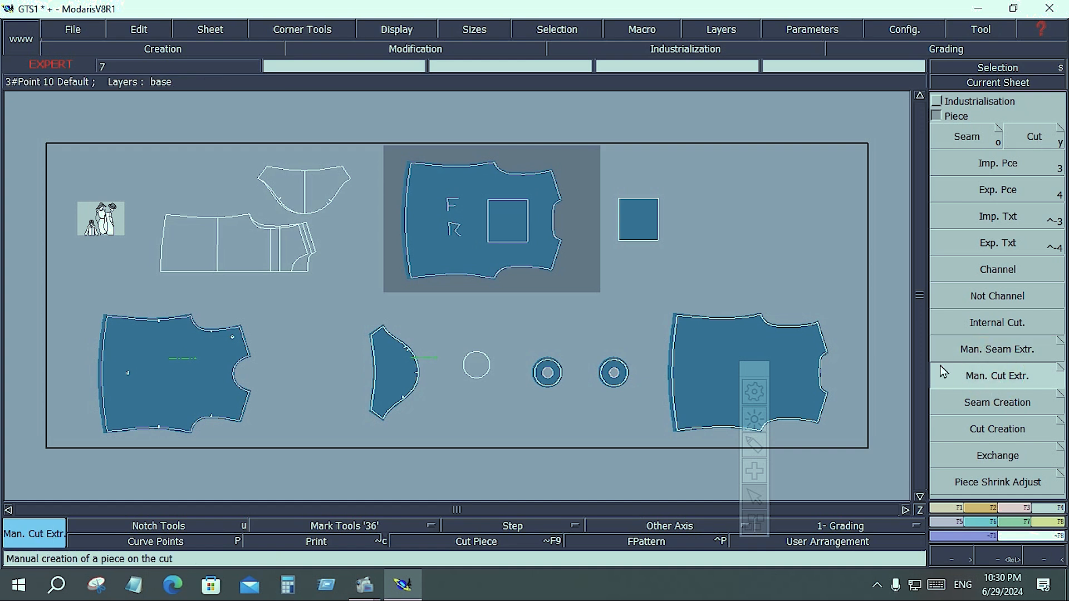
{"action": "key", "text": "j"}
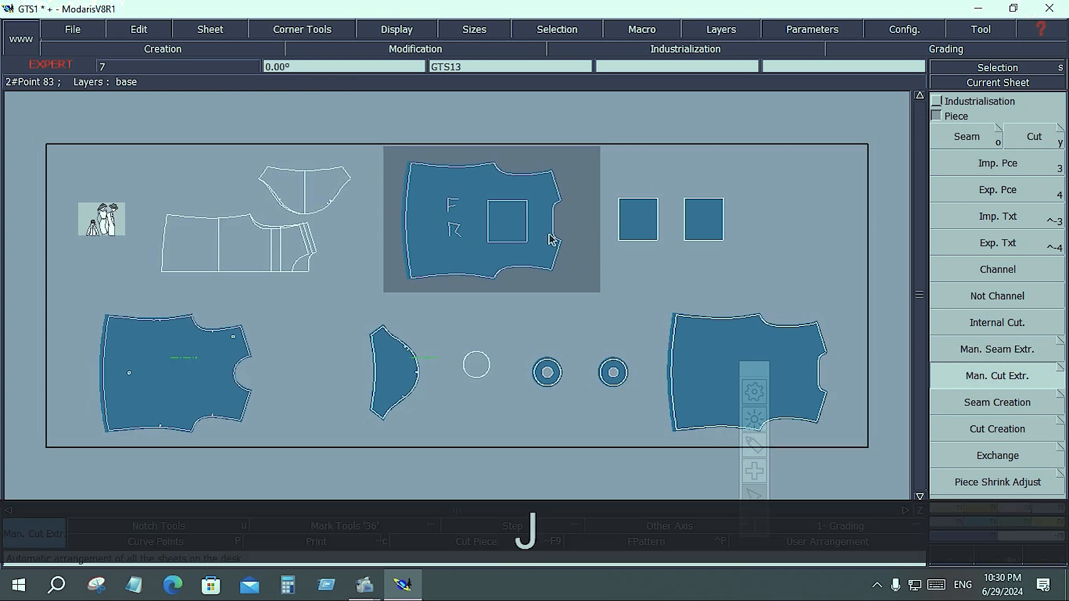